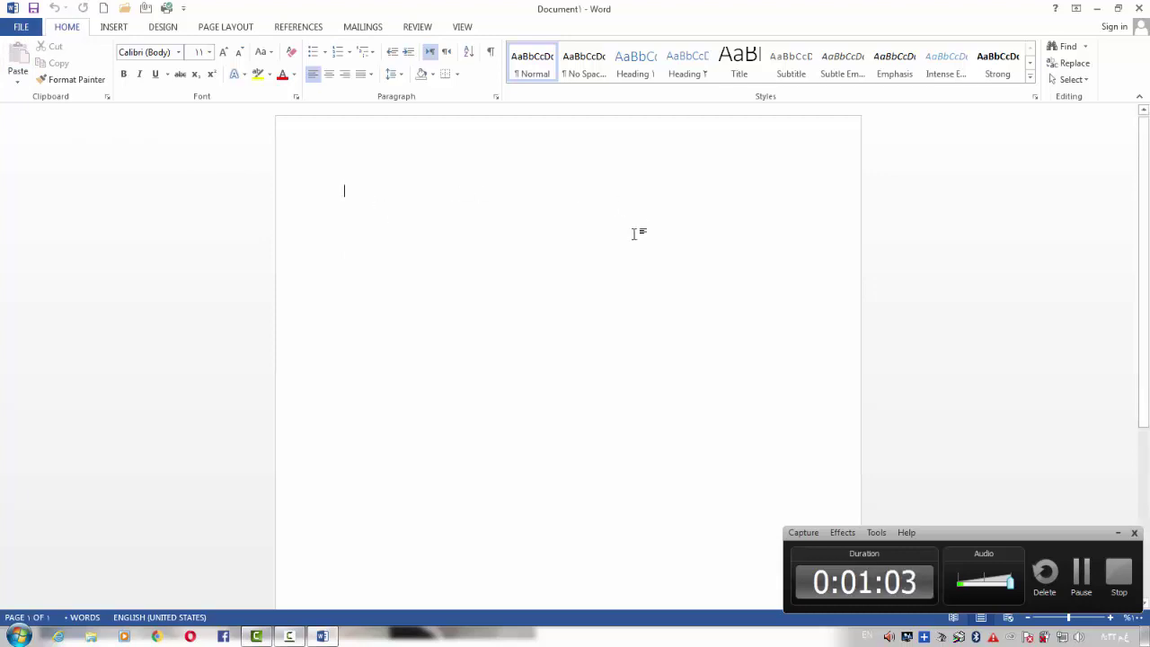
Generate sample paragraphs with =rand(100) and scroll back up through the text
{"action": "type", "text": "="}
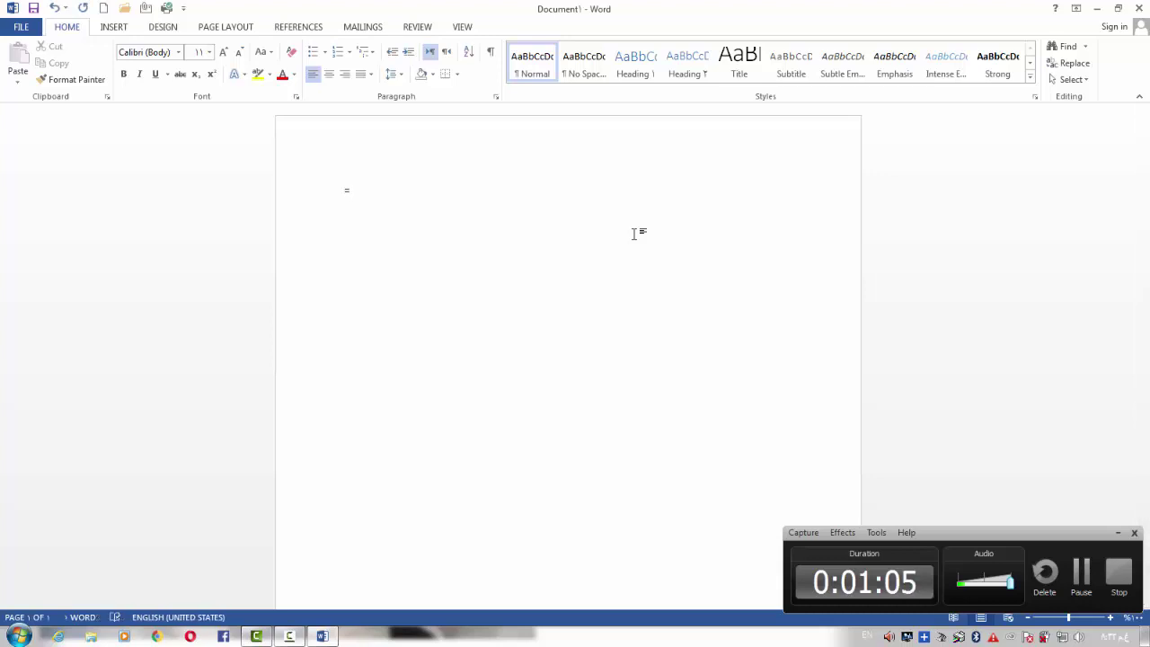
{"action": "type", "text": "rand(100)"}
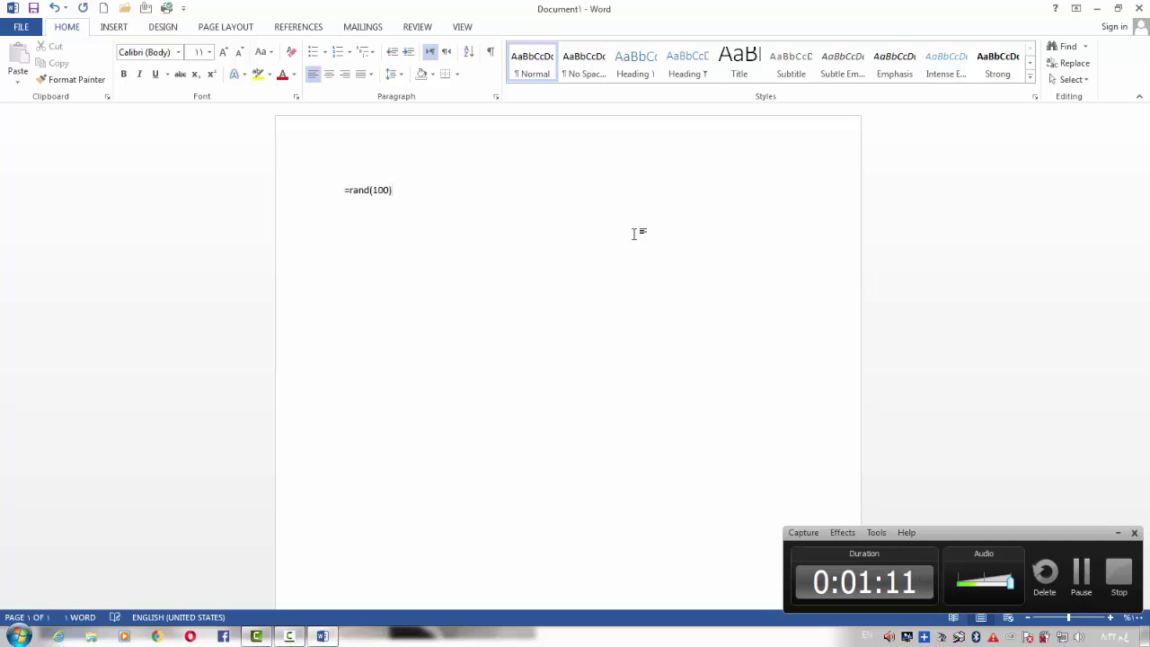
{"action": "key", "text": "Return"}
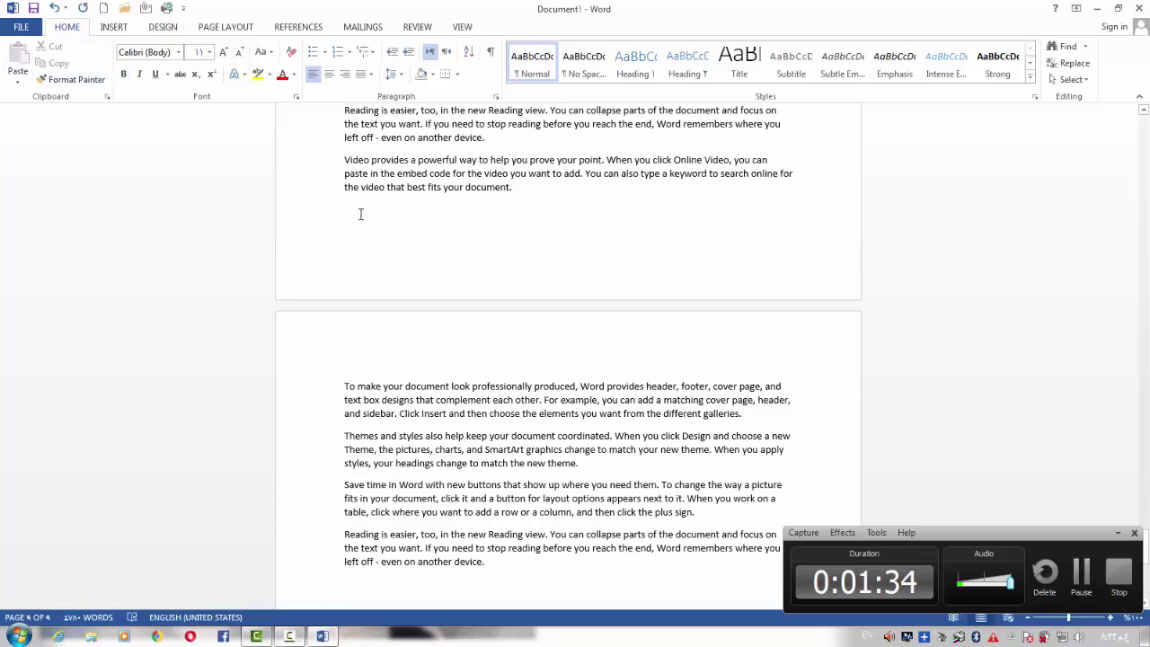
{"action": "scroll", "coordinate": [409, 229], "scroll_direction": "up", "scroll_amount": 10}
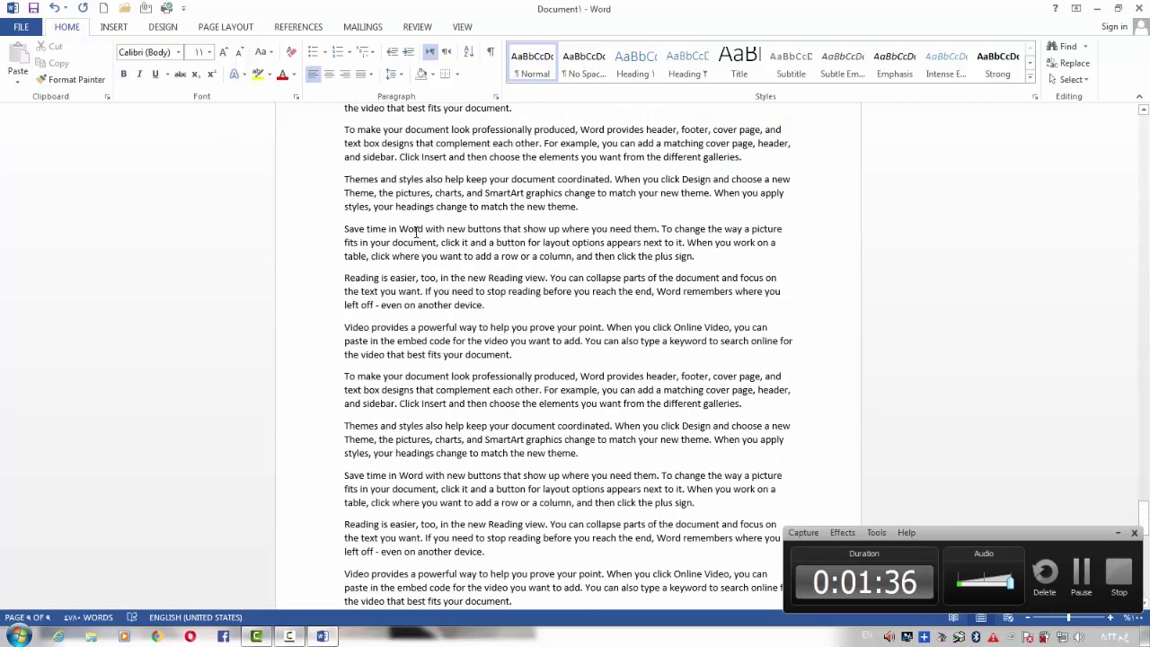
{"action": "scroll", "coordinate": [416, 231], "scroll_direction": "up", "scroll_amount": 3}
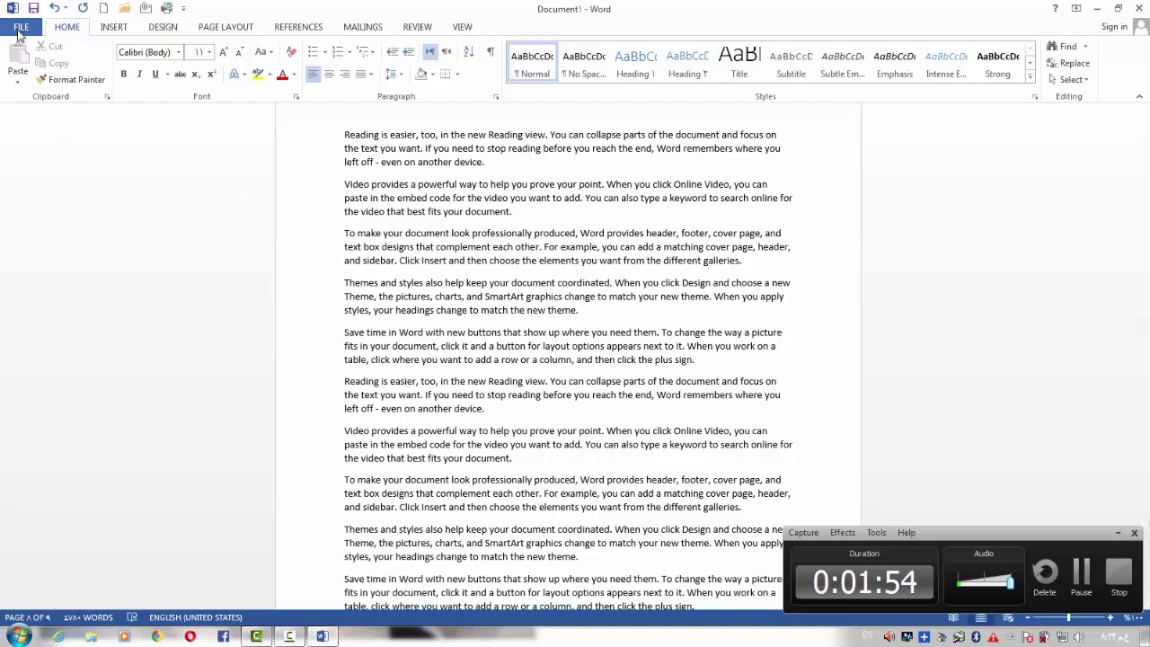
Look at the FILE Info page, then go to the Save As page for the unsaved Document1
{"action": "left_click", "coordinate": [20, 30]}
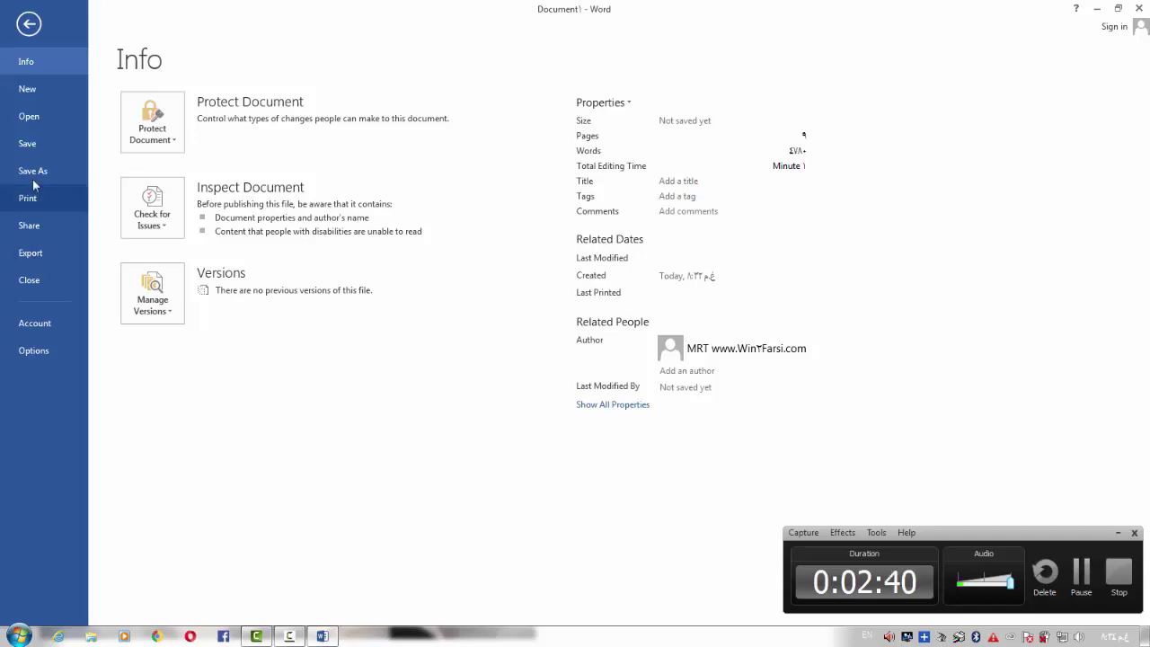
{"action": "left_click", "coordinate": [28, 25]}
{"action": "scroll", "coordinate": [454, 261], "scroll_direction": "up", "scroll_amount": 3}
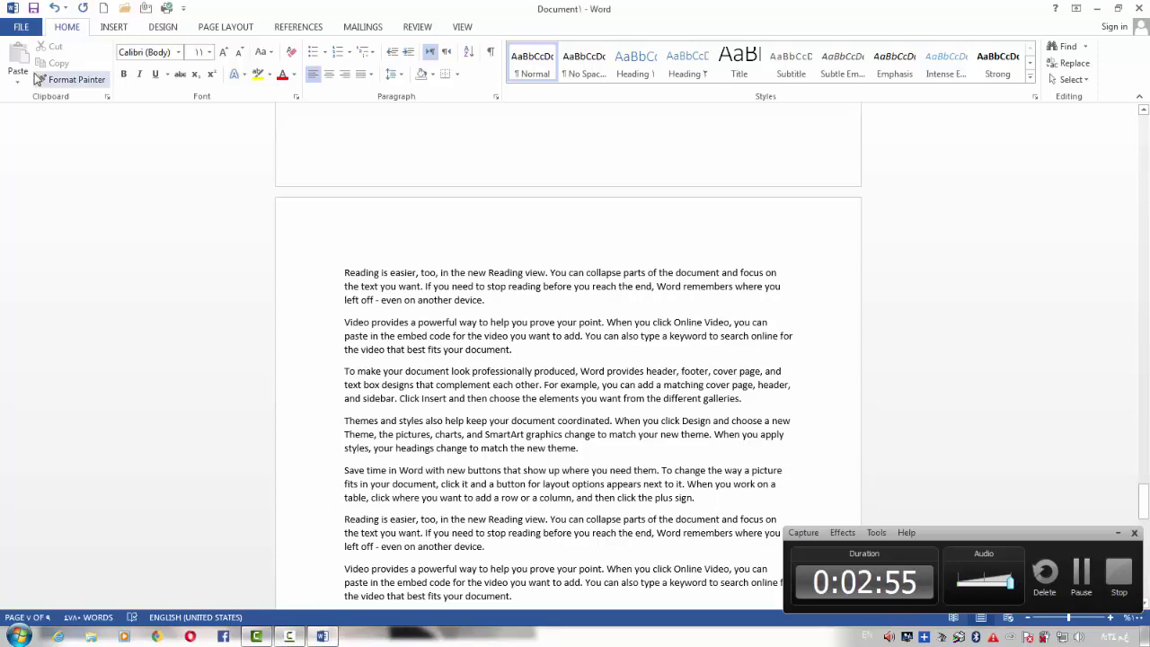
{"action": "left_click", "coordinate": [22, 29]}
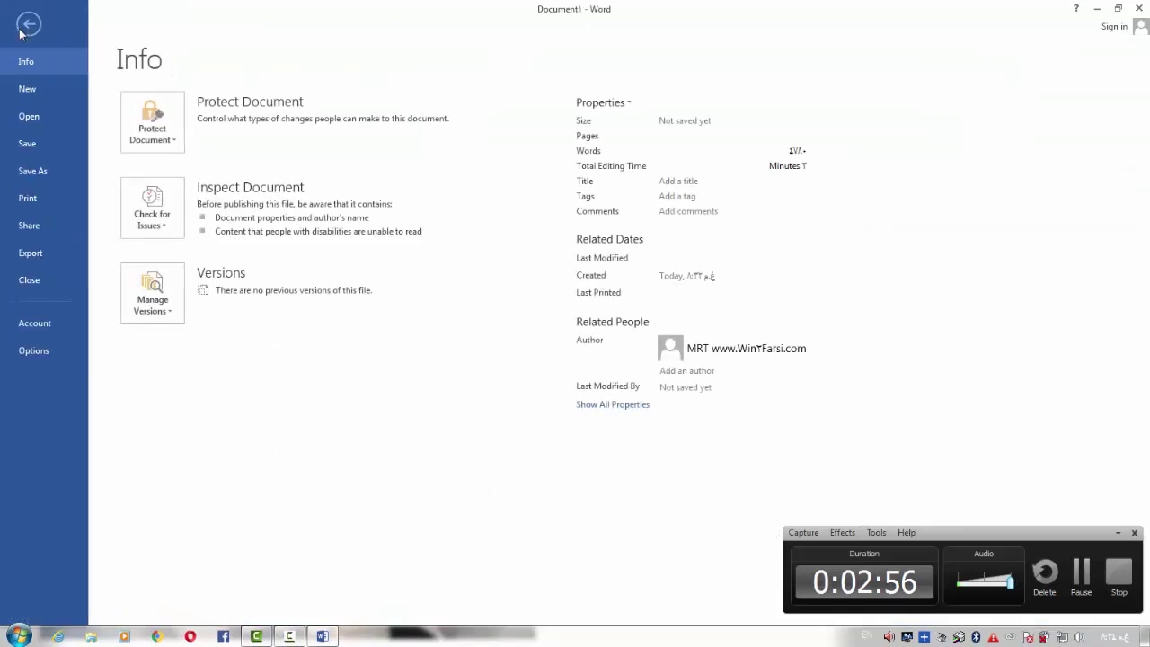
{"action": "left_click", "coordinate": [42, 143]}
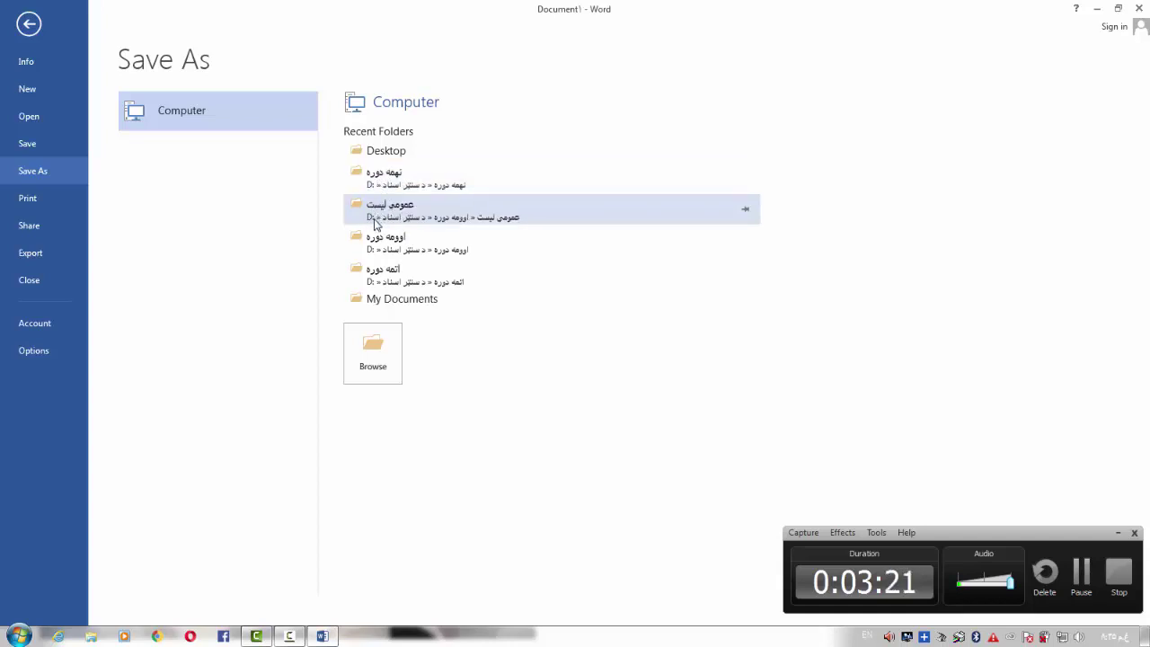
Open the full Save As dialog and choose the Desktop as the save location
{"action": "left_click", "coordinate": [372, 354]}
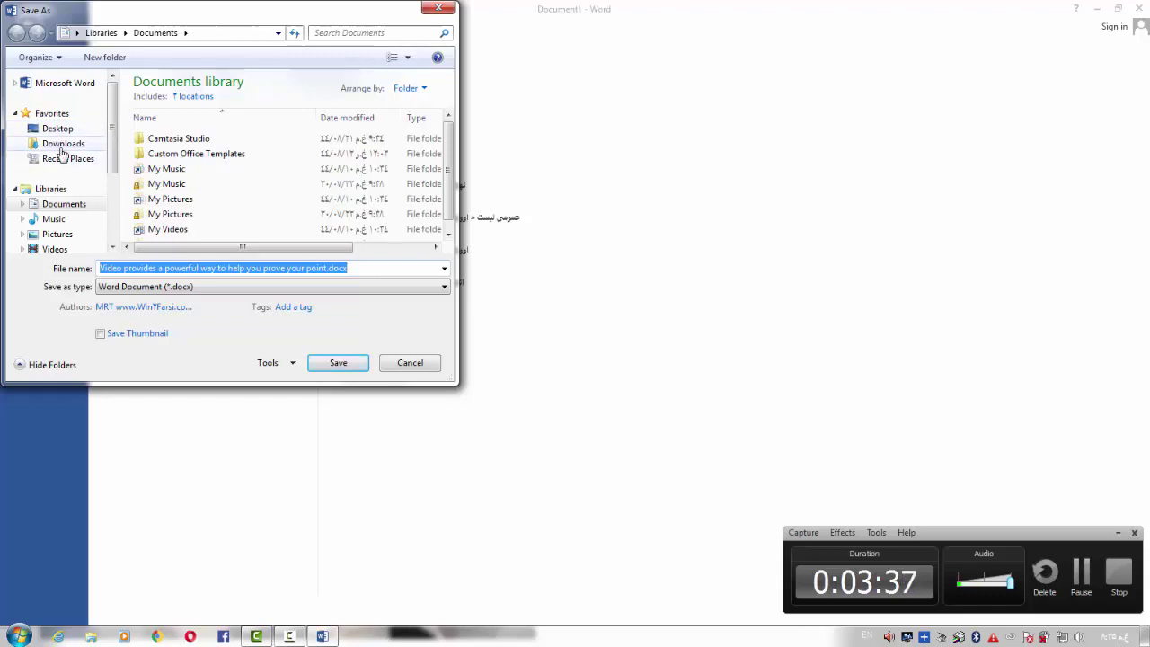
{"action": "scroll", "coordinate": [63, 155], "scroll_direction": "down", "scroll_amount": 3}
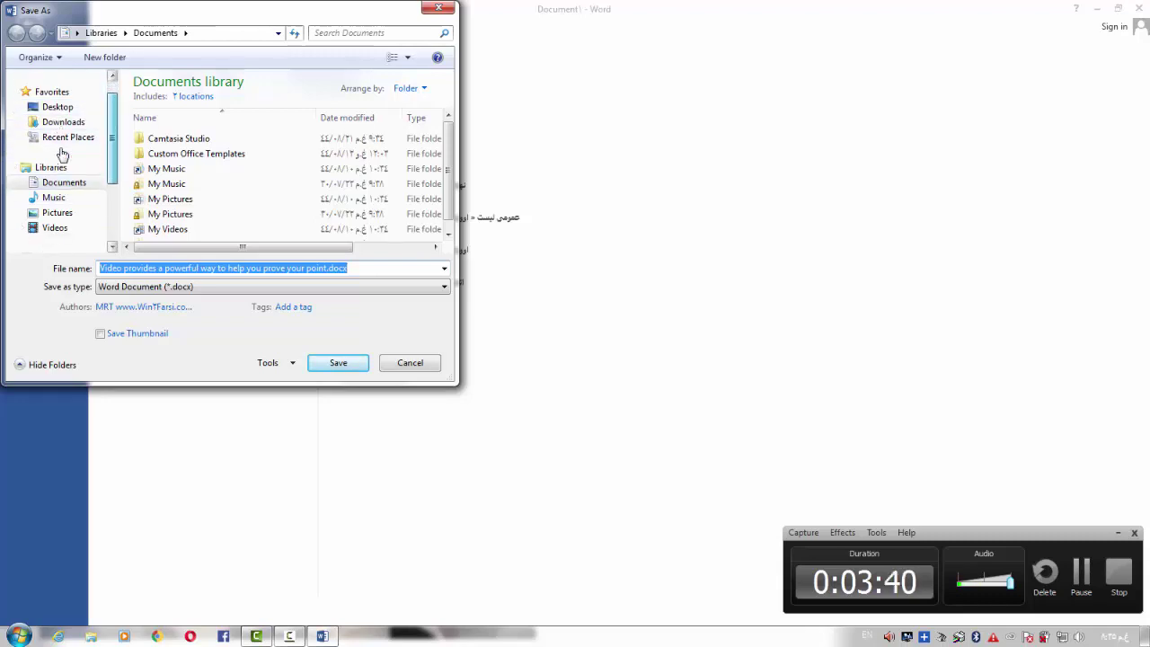
{"action": "scroll", "coordinate": [59, 155], "scroll_direction": "down", "scroll_amount": 1}
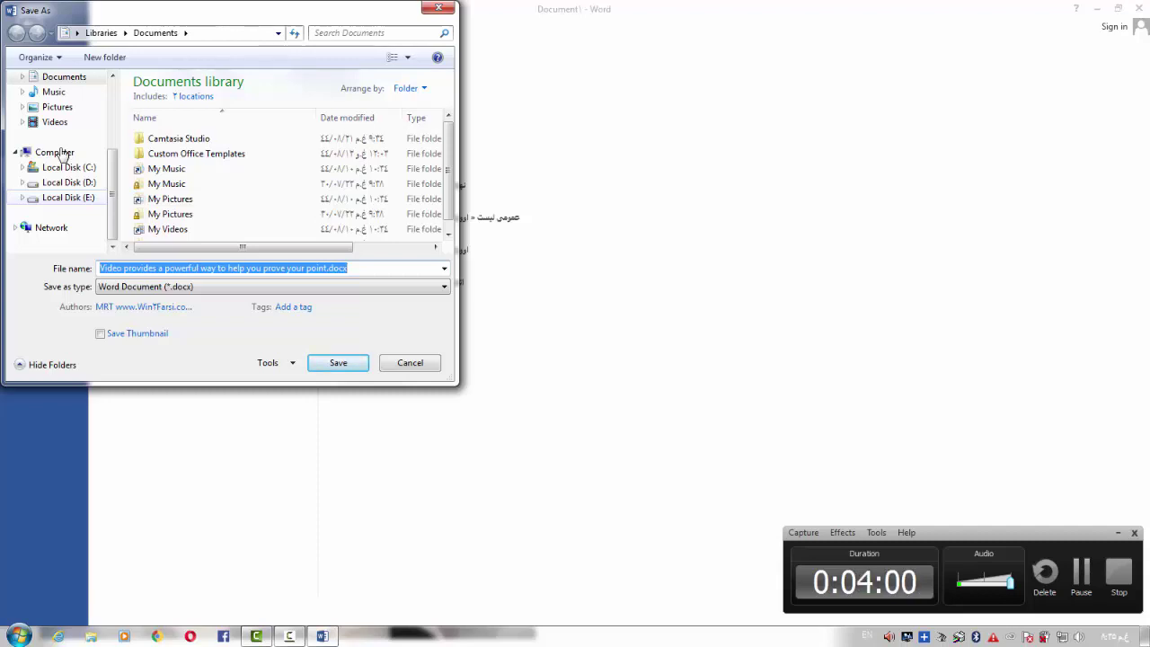
{"action": "scroll", "coordinate": [61, 154], "scroll_direction": "up", "scroll_amount": 3}
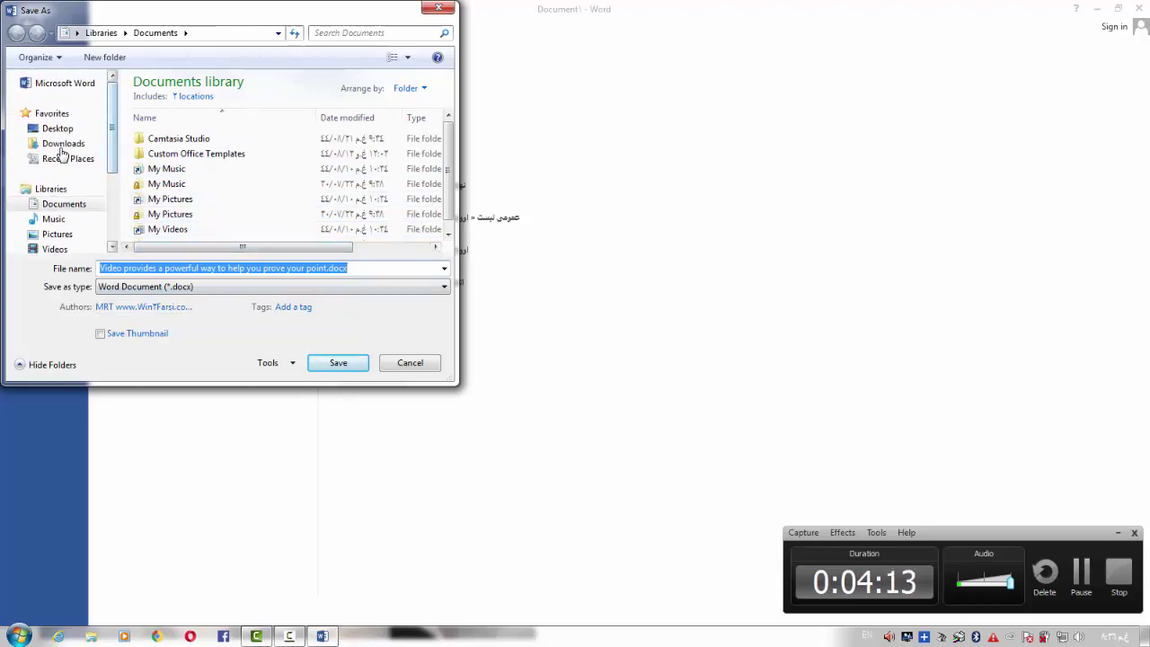
{"action": "left_click", "coordinate": [59, 130]}
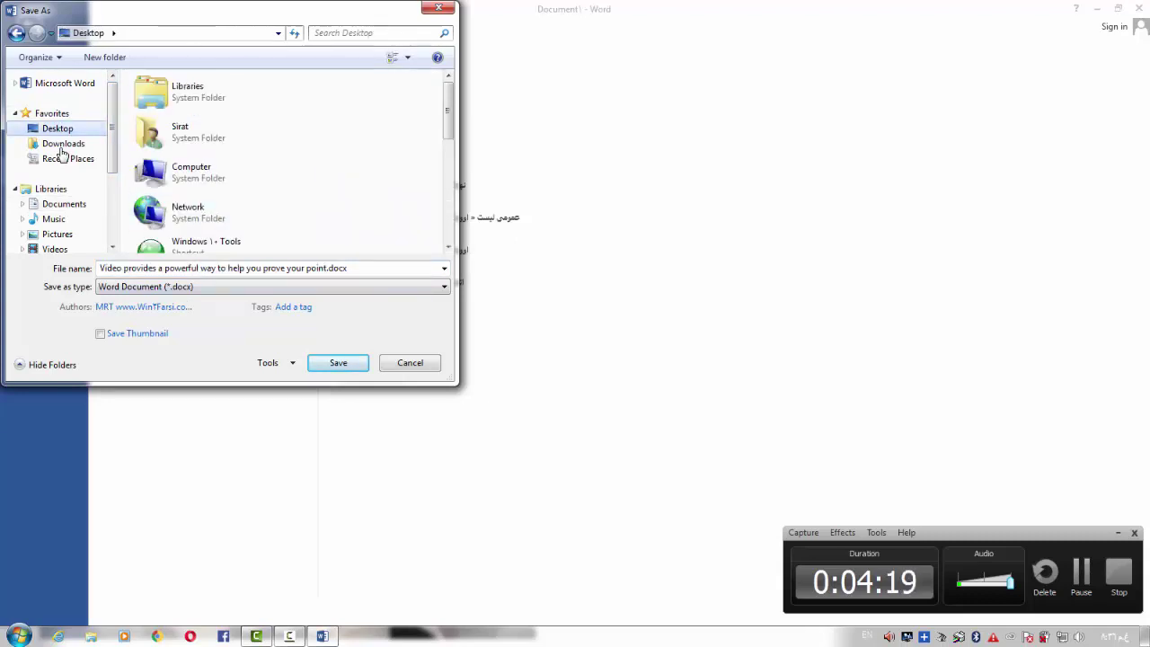
Replace the suggested file name with 'File 1'
{"action": "key", "text": "Tab"}
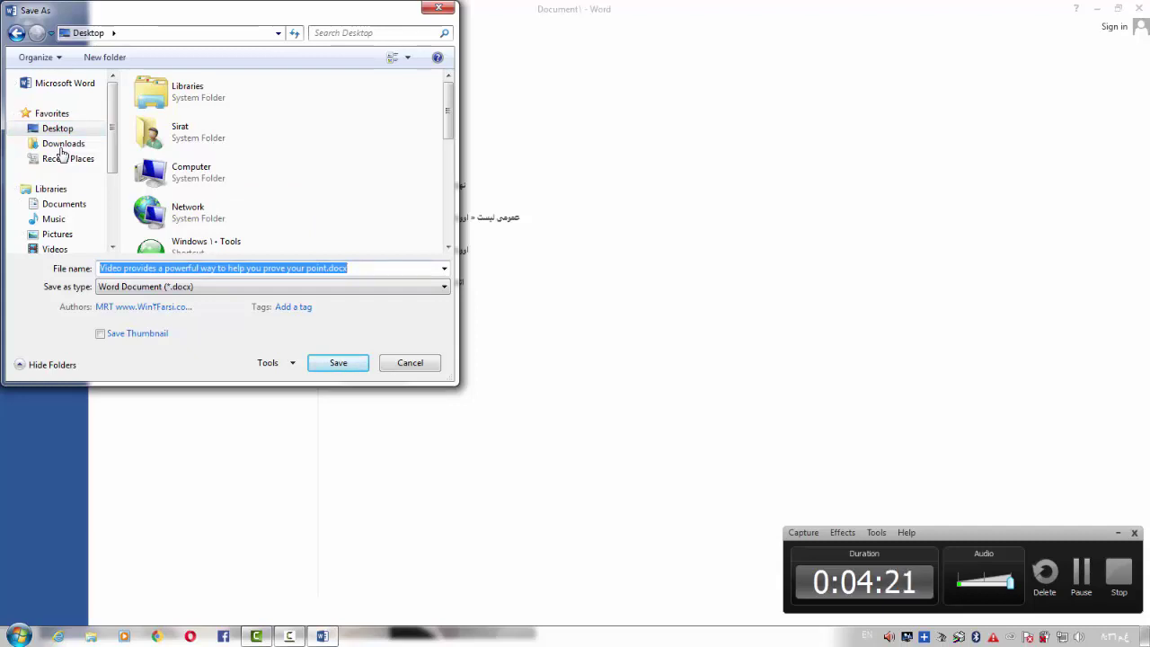
{"action": "key", "text": "BackSpace"}
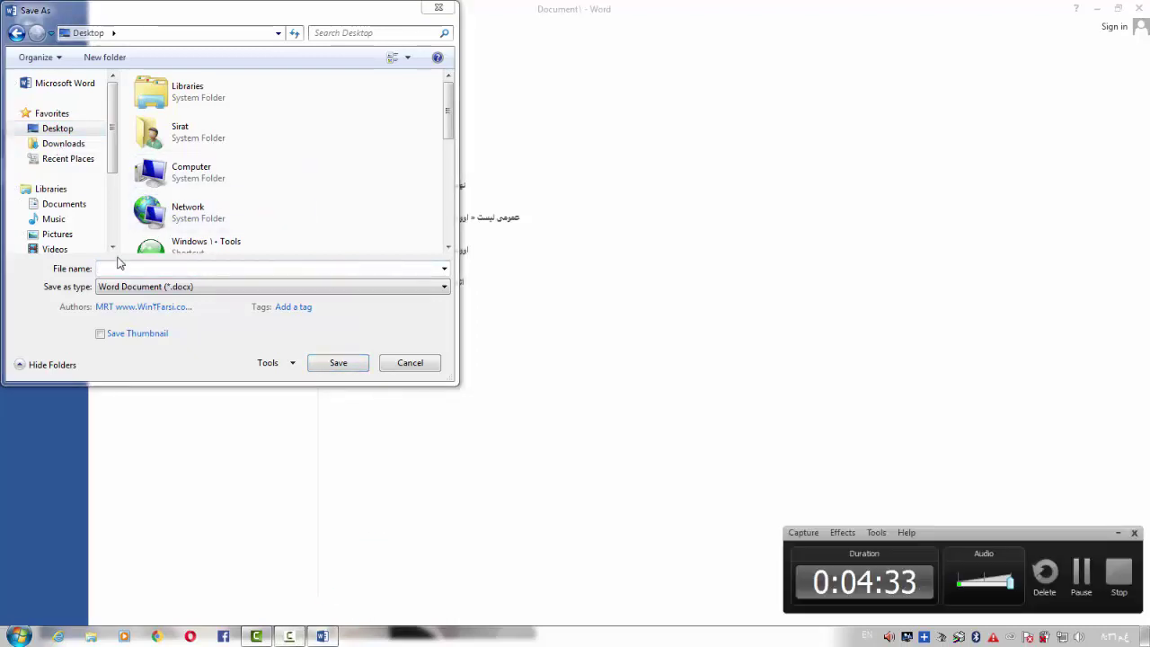
{"action": "left_click", "coordinate": [171, 268]}
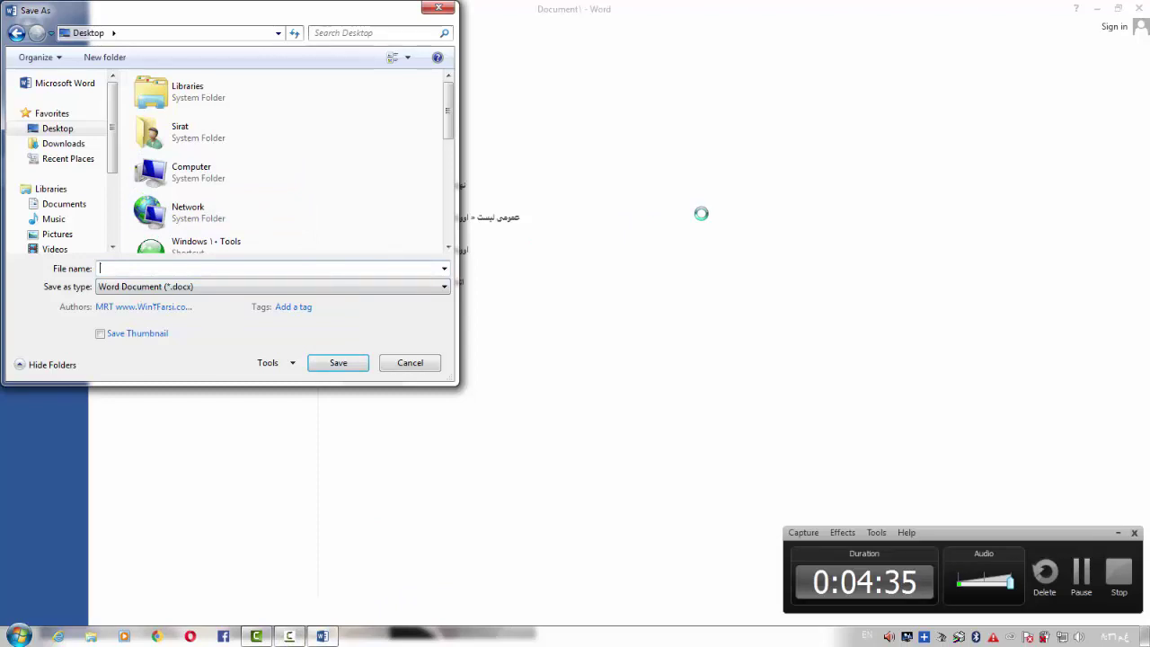
{"action": "type", "text": "File ۱"}
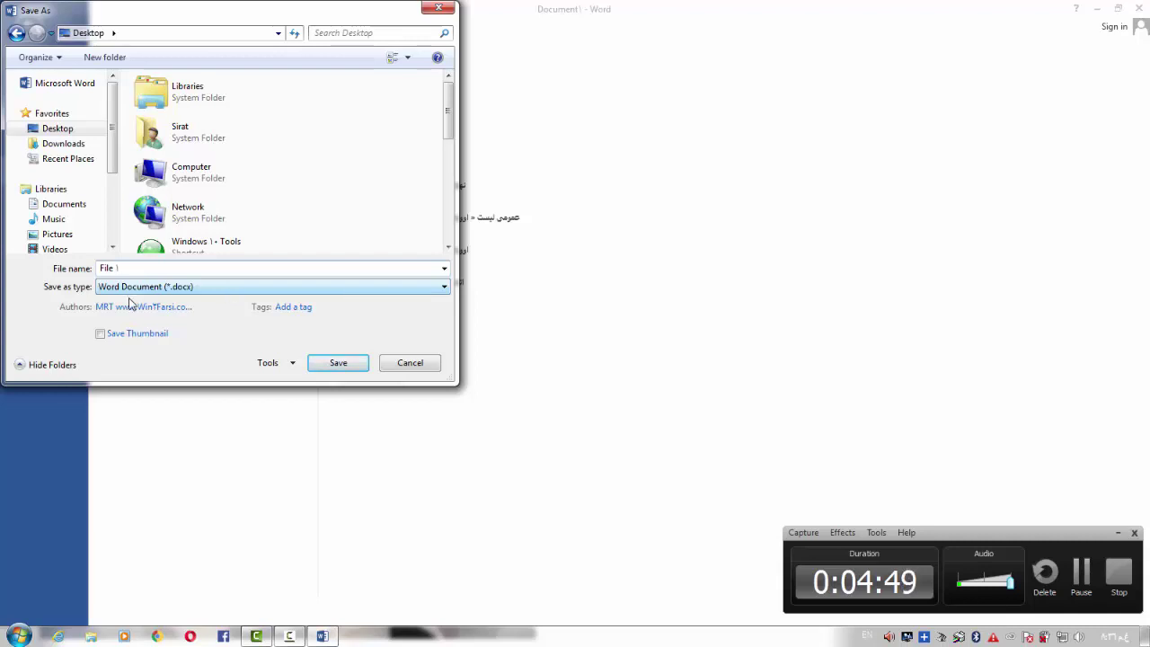
Keep Word Document (*.docx) as the save type and open the Tools dropdown
{"action": "left_click", "coordinate": [210, 289]}
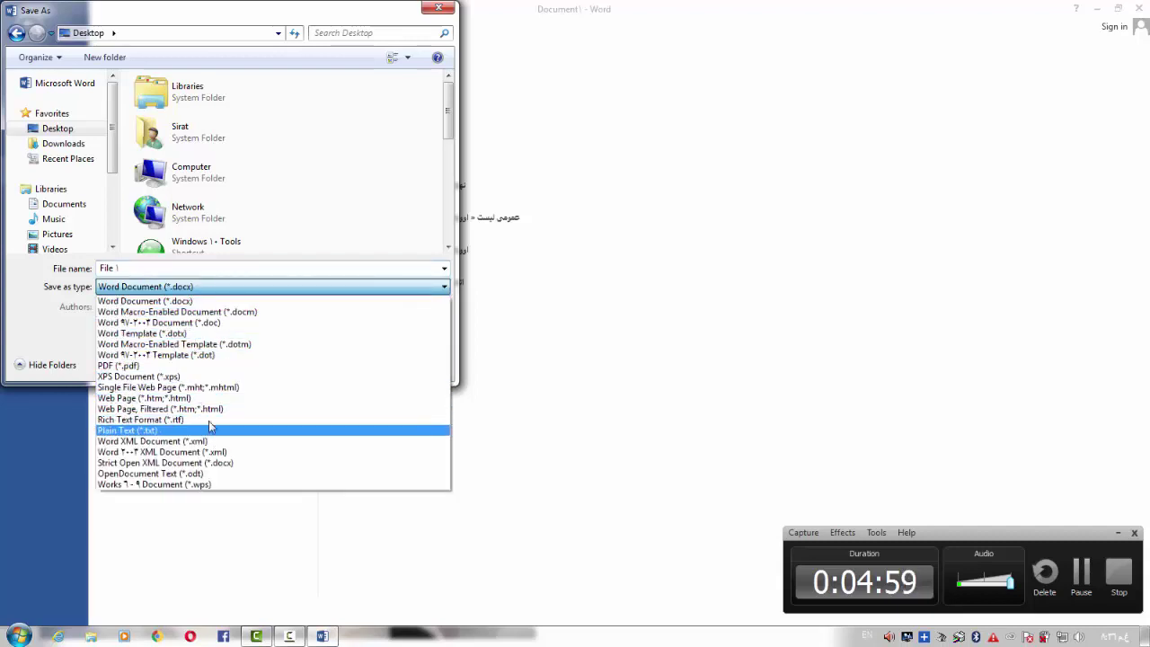
{"action": "left_click", "coordinate": [214, 269]}
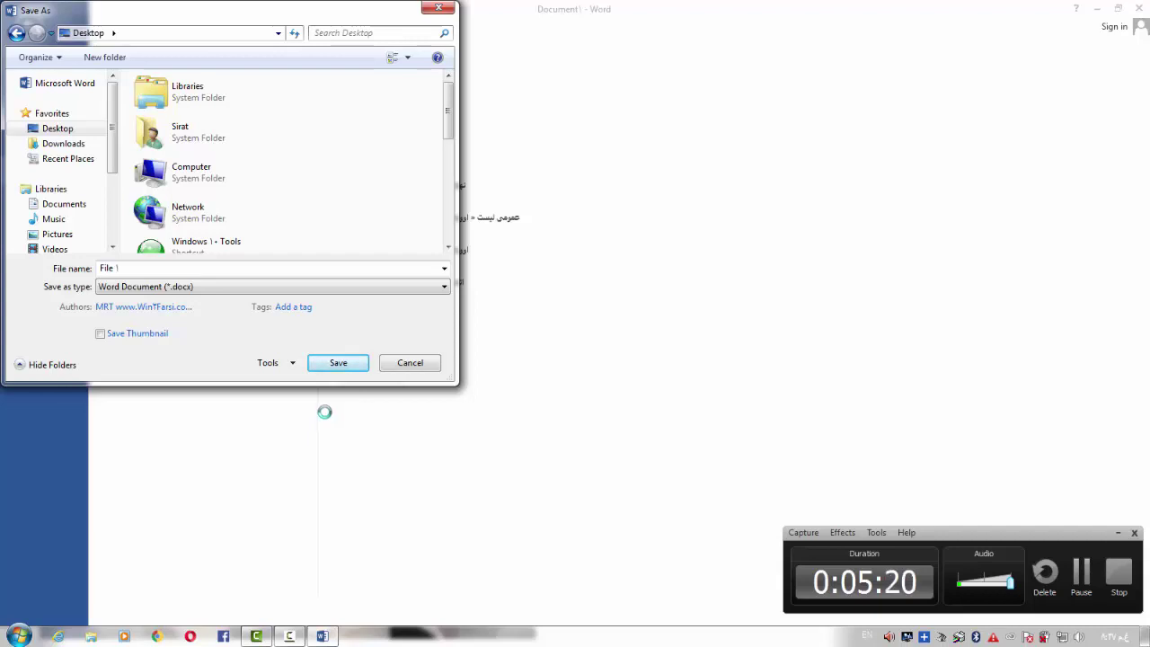
{"action": "left_click", "coordinate": [273, 365]}
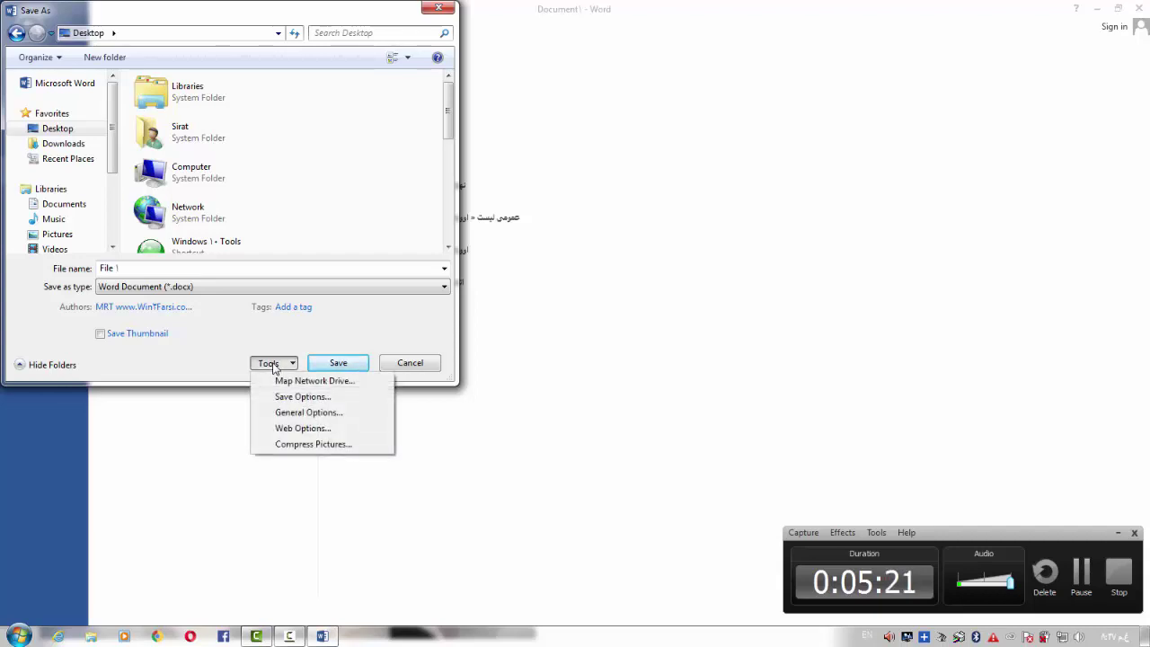
In General Options, set a password to open and a password to modify, then confirm both
{"action": "left_click", "coordinate": [309, 414]}
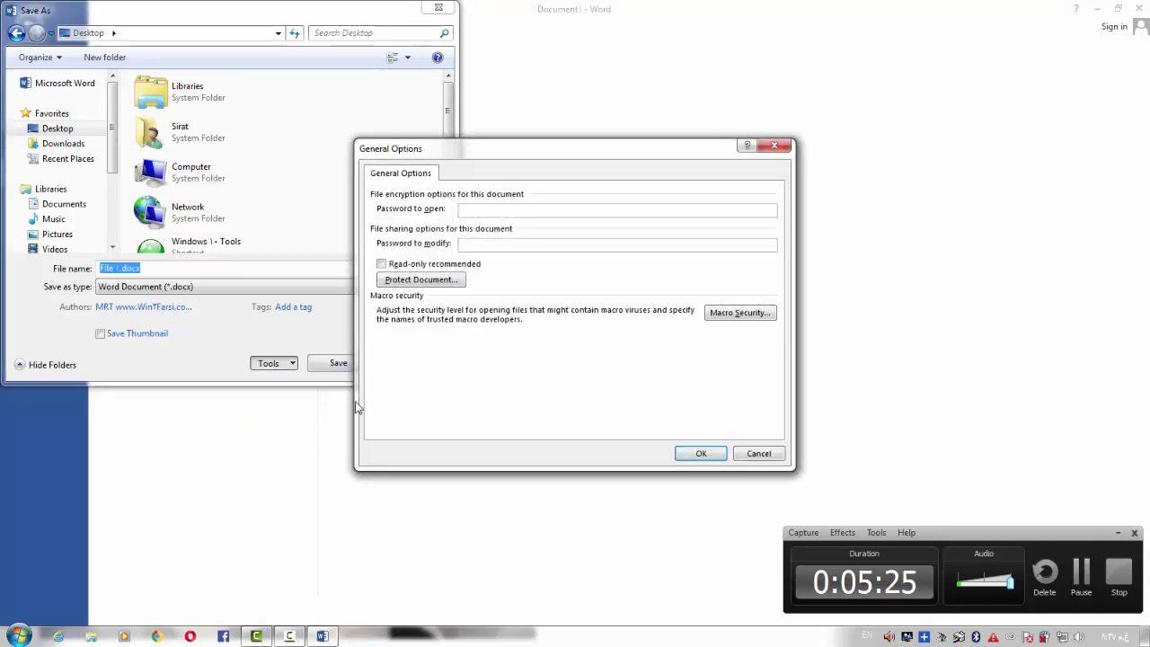
{"action": "left_click", "coordinate": [484, 210]}
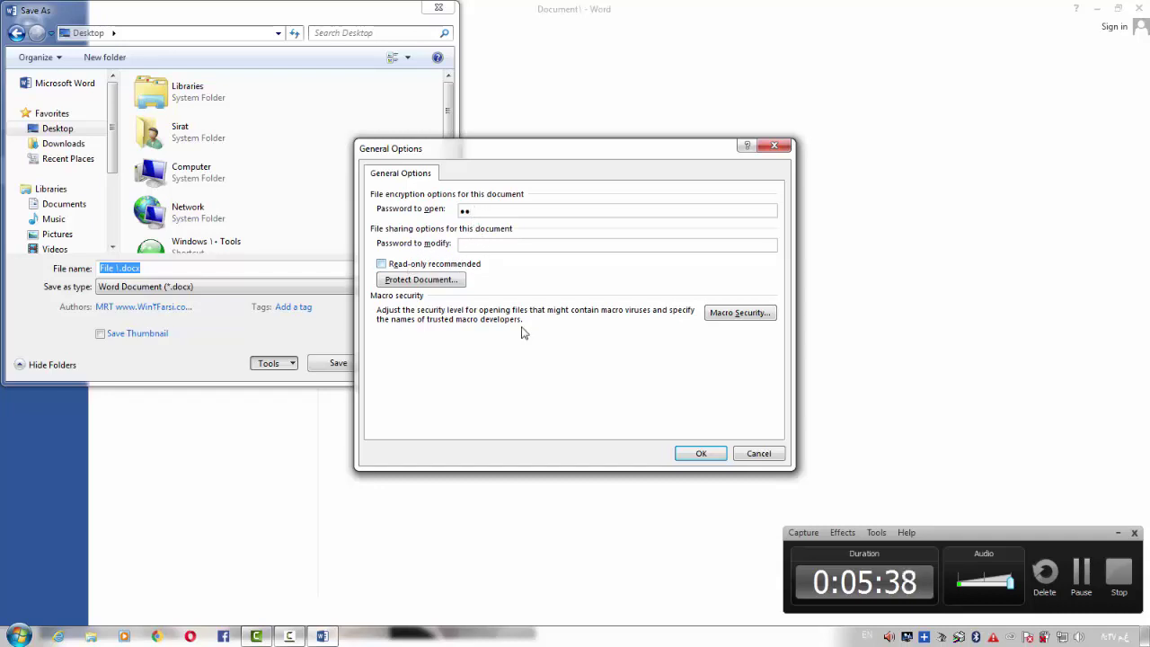
{"action": "type", "text": "12"}
{"action": "left_click", "coordinate": [702, 454]}
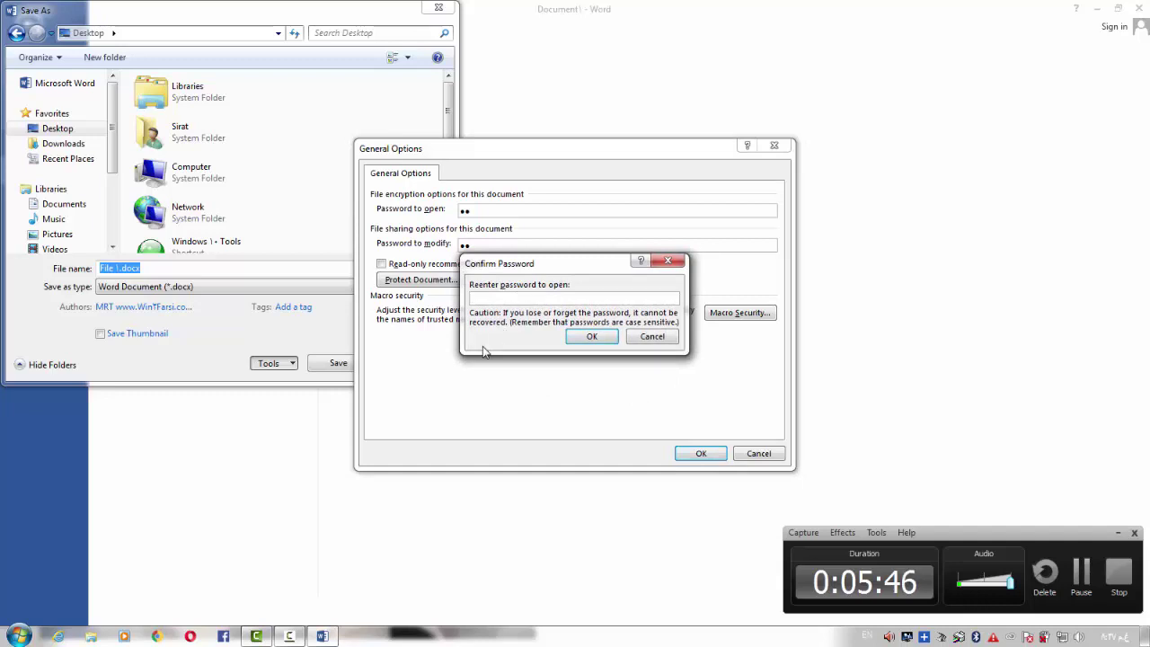
{"action": "type", "text": "12"}
{"action": "left_click", "coordinate": [591, 337]}
{"action": "type", "text": "1"}
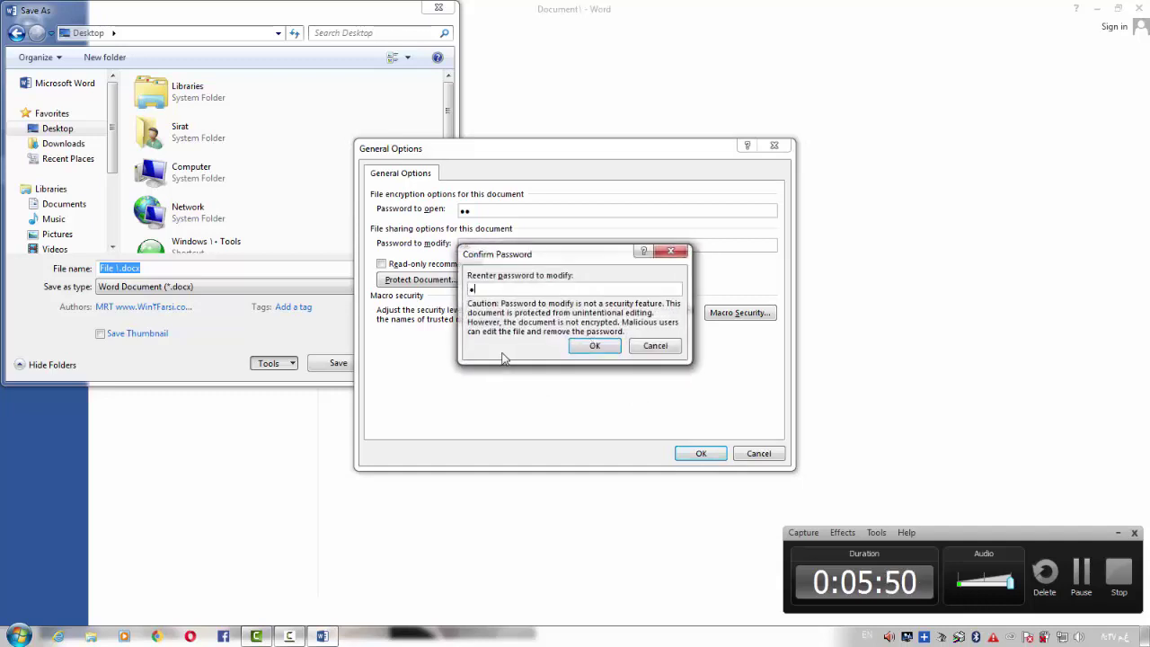
{"action": "key", "text": "BackSpace"}
{"action": "type", "text": "11"}
{"action": "left_click", "coordinate": [611, 347]}
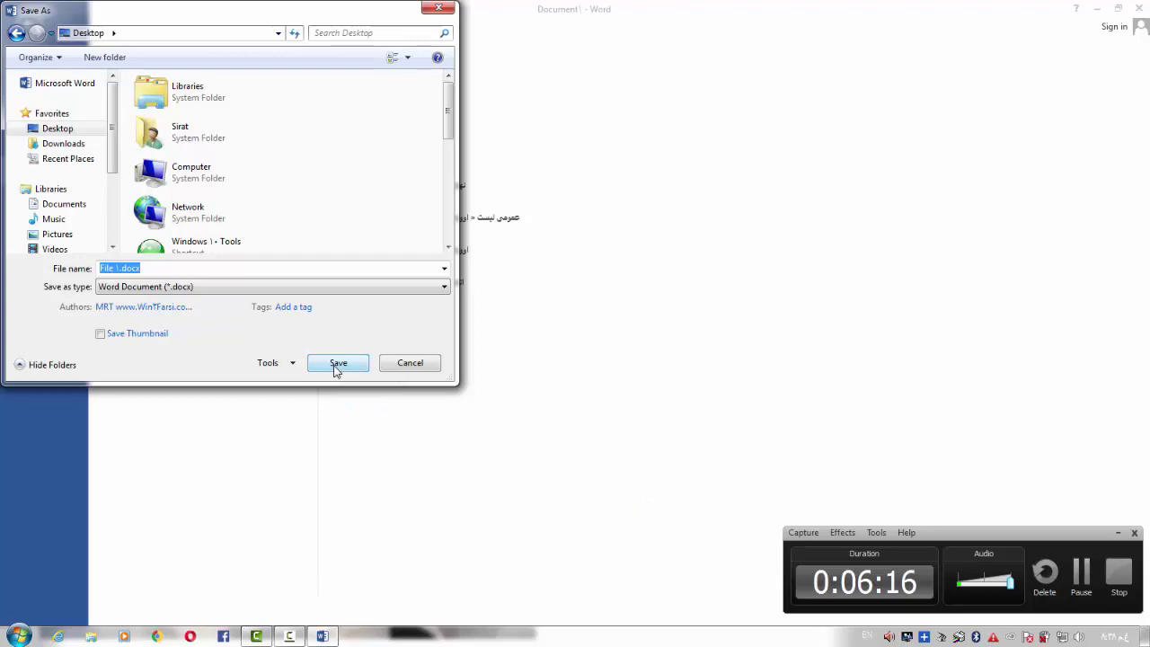
Save the document as File 1.docx on the Desktop, then exit Word
{"action": "left_click", "coordinate": [337, 363]}
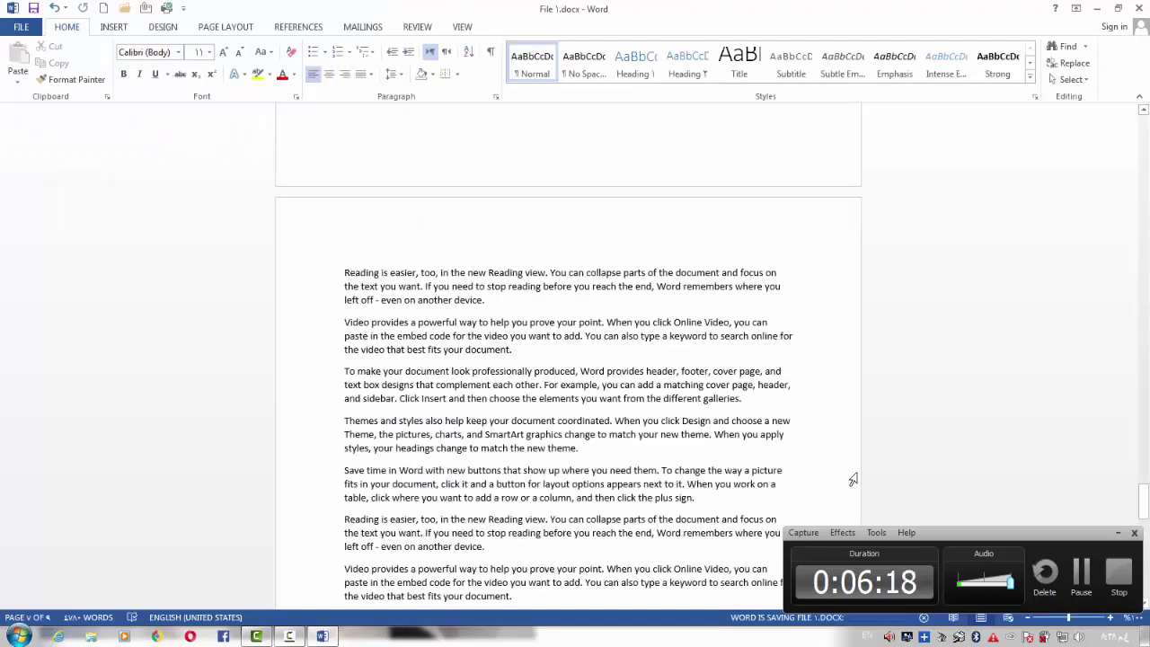
{"action": "left_click", "coordinate": [1083, 579]}
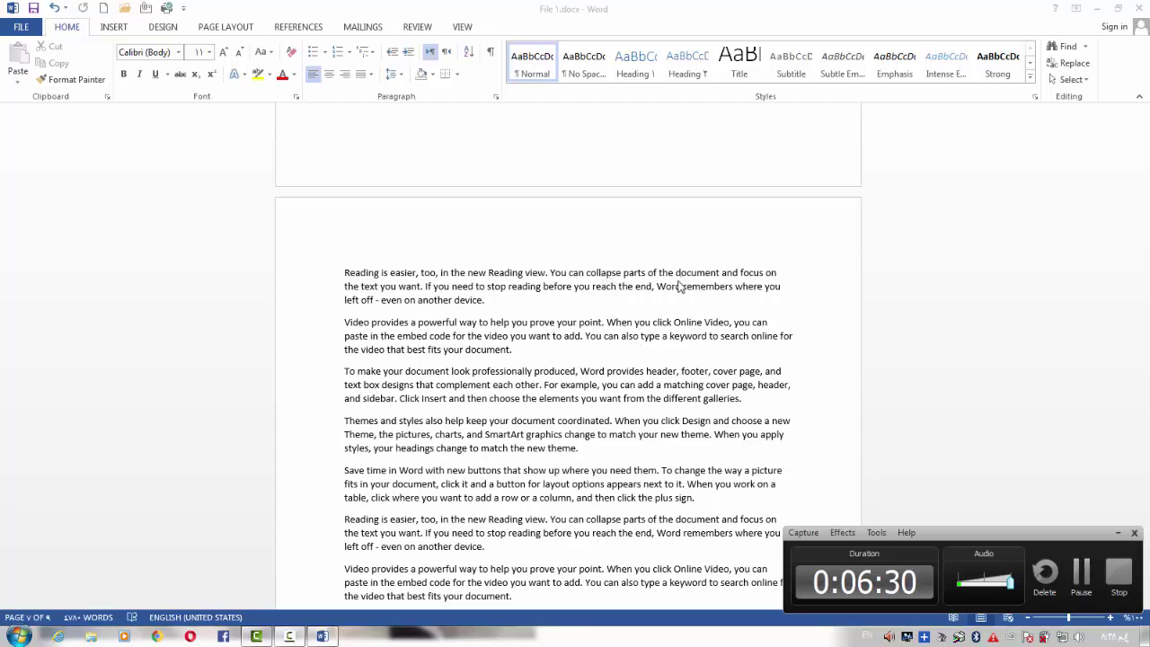
{"action": "left_click", "coordinate": [575, 231]}
{"action": "scroll", "coordinate": [580, 310], "scroll_direction": "down", "scroll_amount": 1}
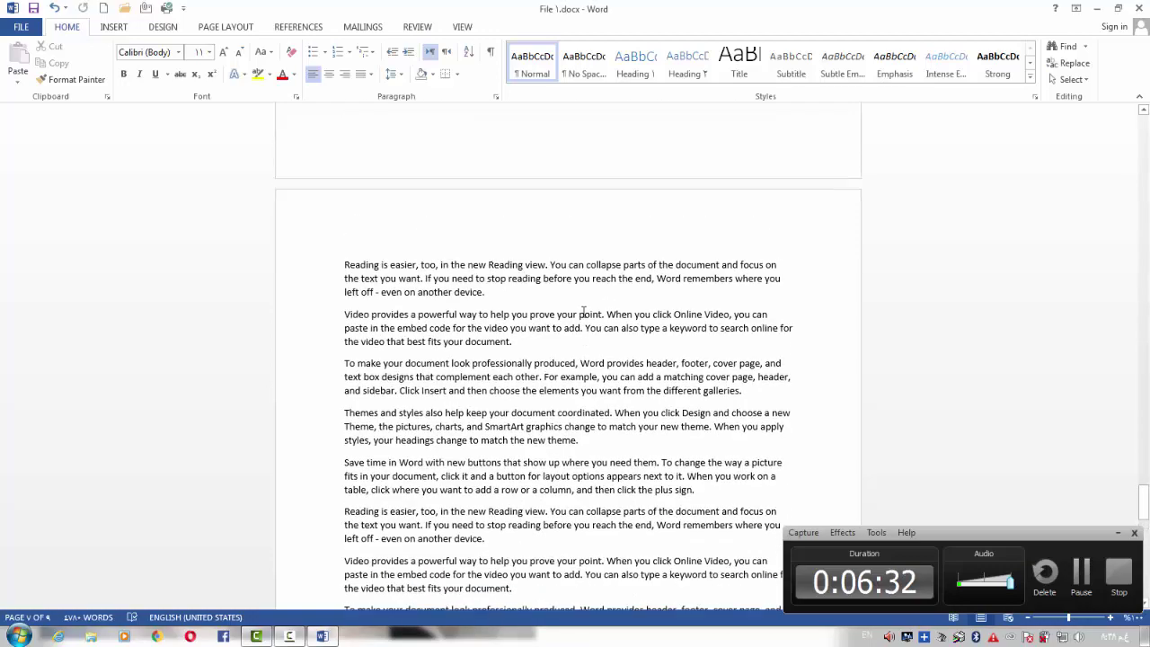
{"action": "scroll", "coordinate": [582, 312], "scroll_direction": "up", "scroll_amount": 10}
{"action": "left_click", "coordinate": [1142, 13]}
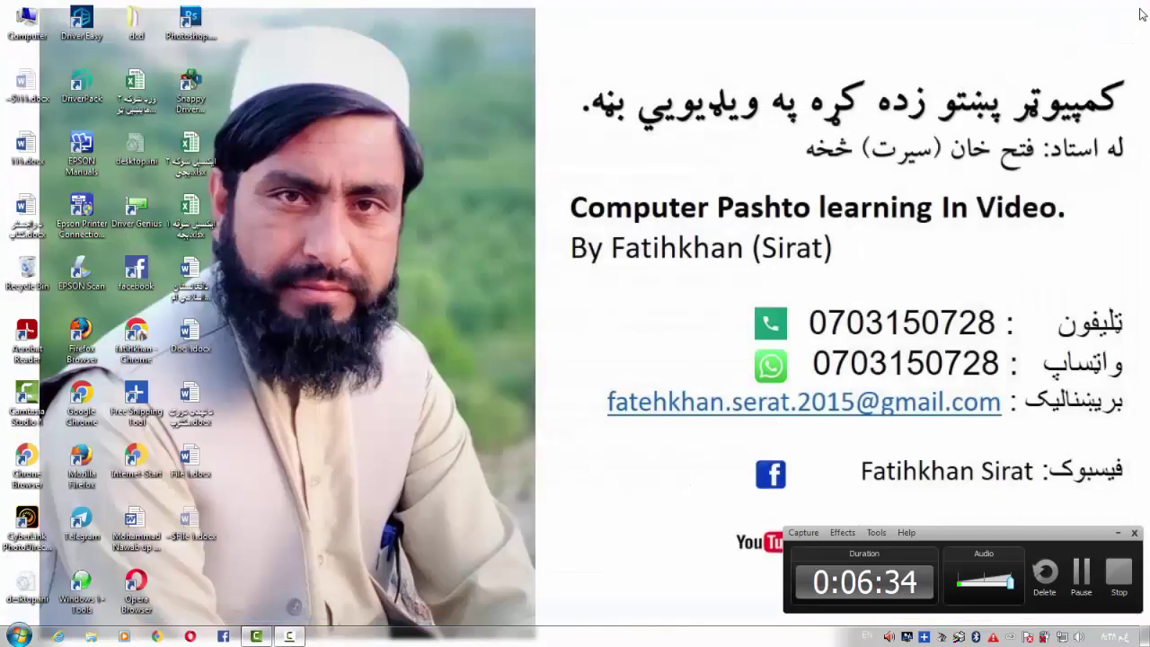
Refresh the desktop so the File 1.docx icon appears
{"action": "right_click", "coordinate": [376, 163]}
{"action": "right_click", "coordinate": [416, 222]}
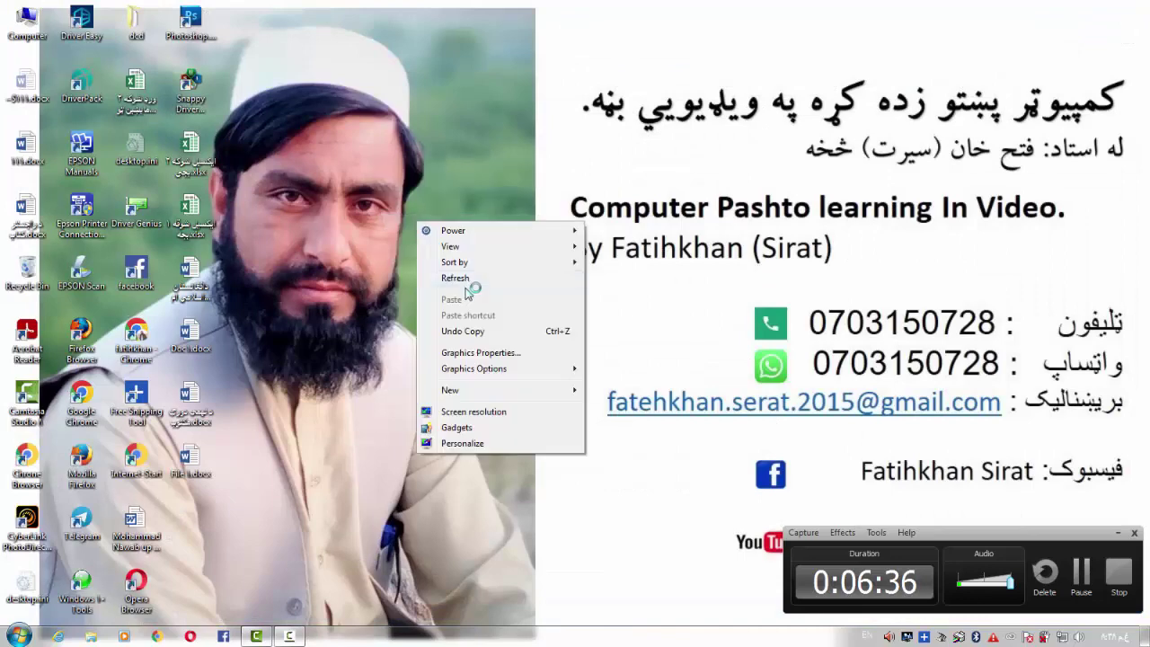
{"action": "left_click", "coordinate": [465, 278]}
{"action": "right_click", "coordinate": [461, 270]}
{"action": "left_click", "coordinate": [518, 326]}
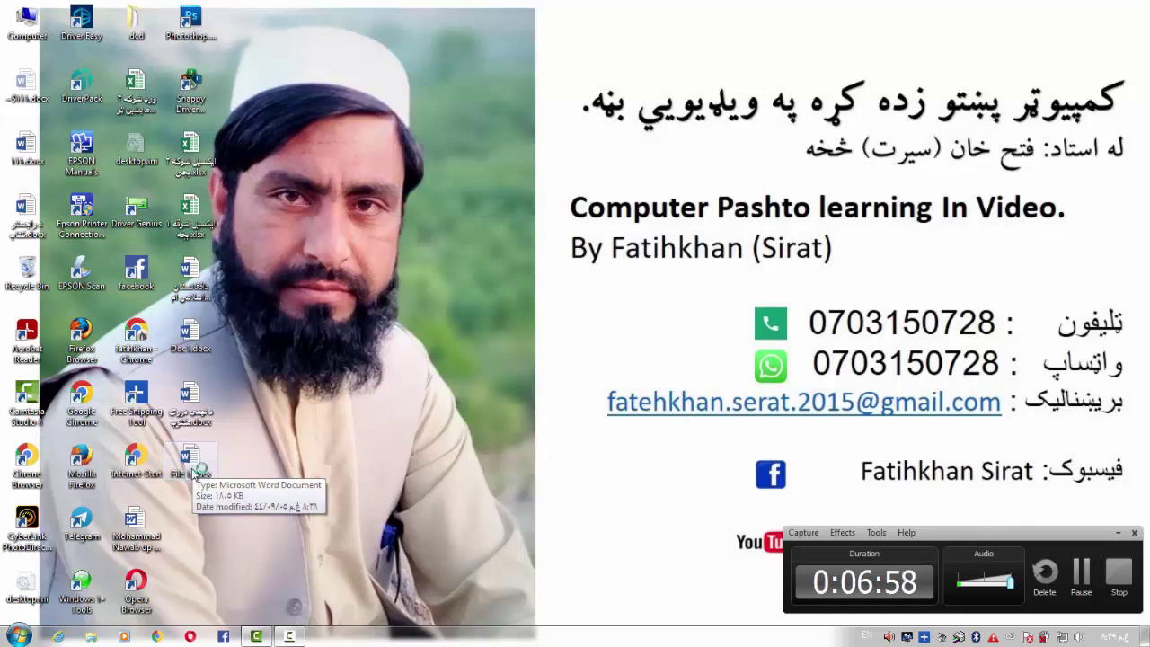
Launch Word 2013 from the Start menu
{"action": "left_click", "coordinate": [19, 636]}
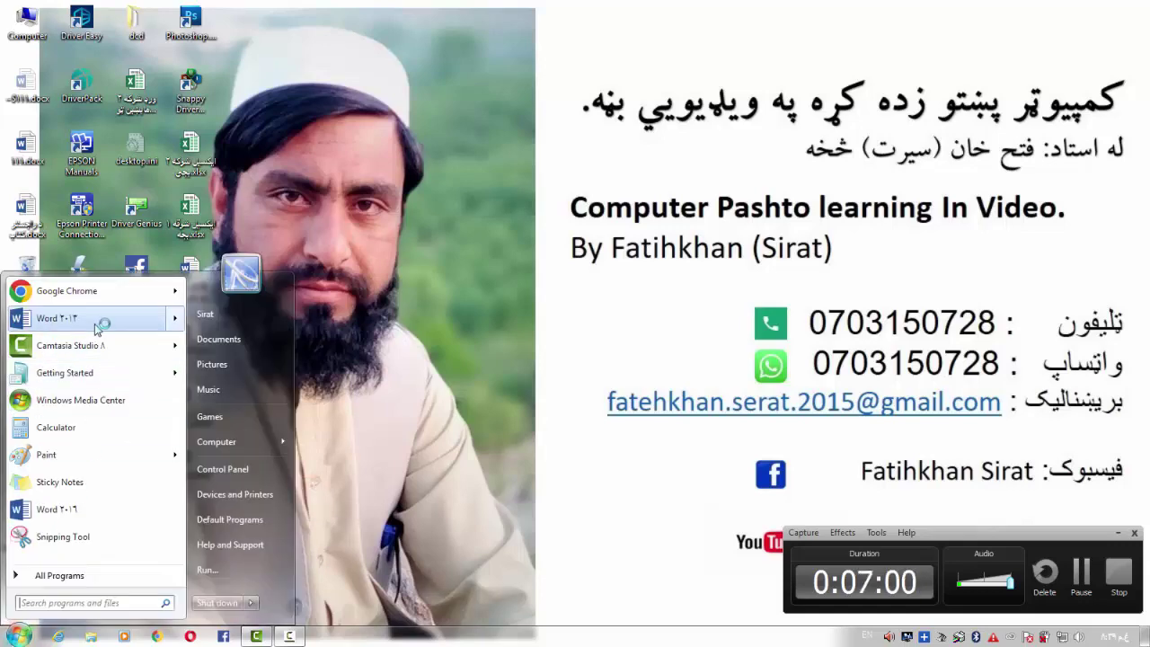
{"action": "left_click", "coordinate": [97, 322]}
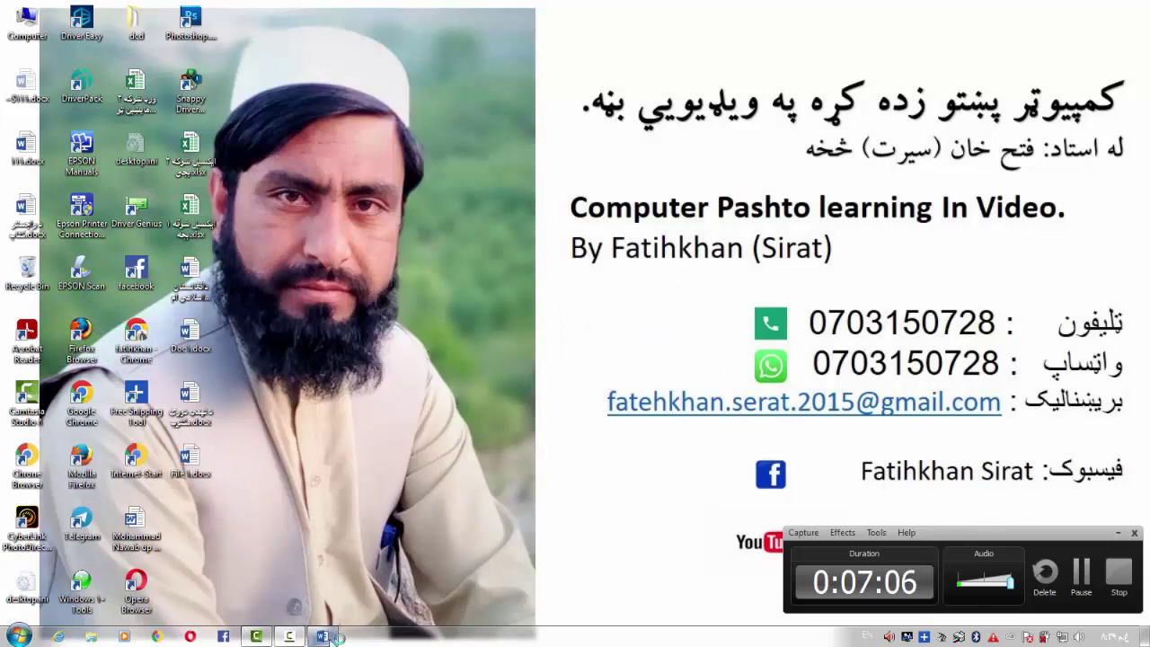
{"action": "left_click", "coordinate": [18, 636]}
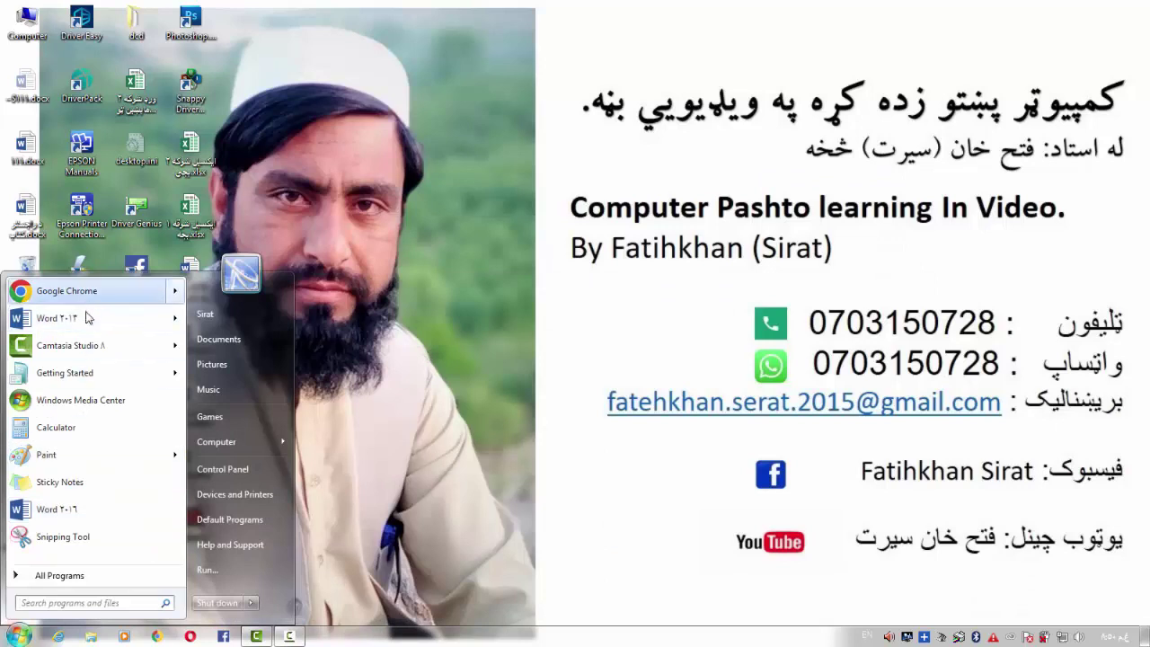
{"action": "left_click", "coordinate": [87, 318]}
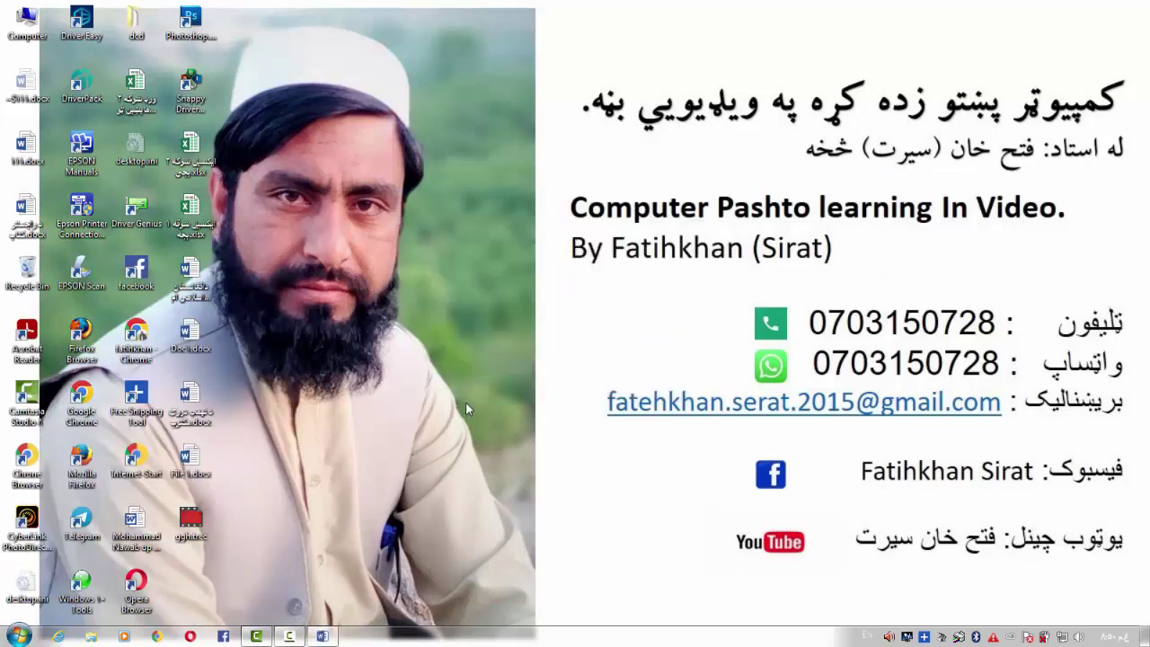
{"action": "left_click", "coordinate": [290, 638]}
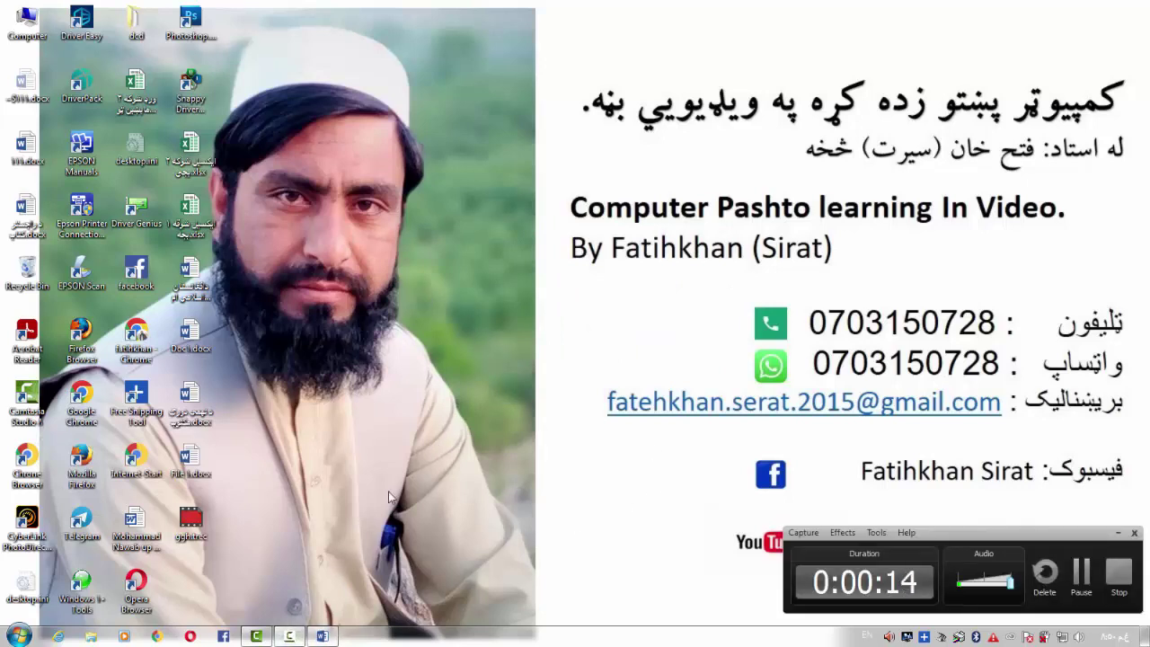
Create a new blank document from Word's start screen, then go to the FILE Open page
{"action": "left_click", "coordinate": [324, 636]}
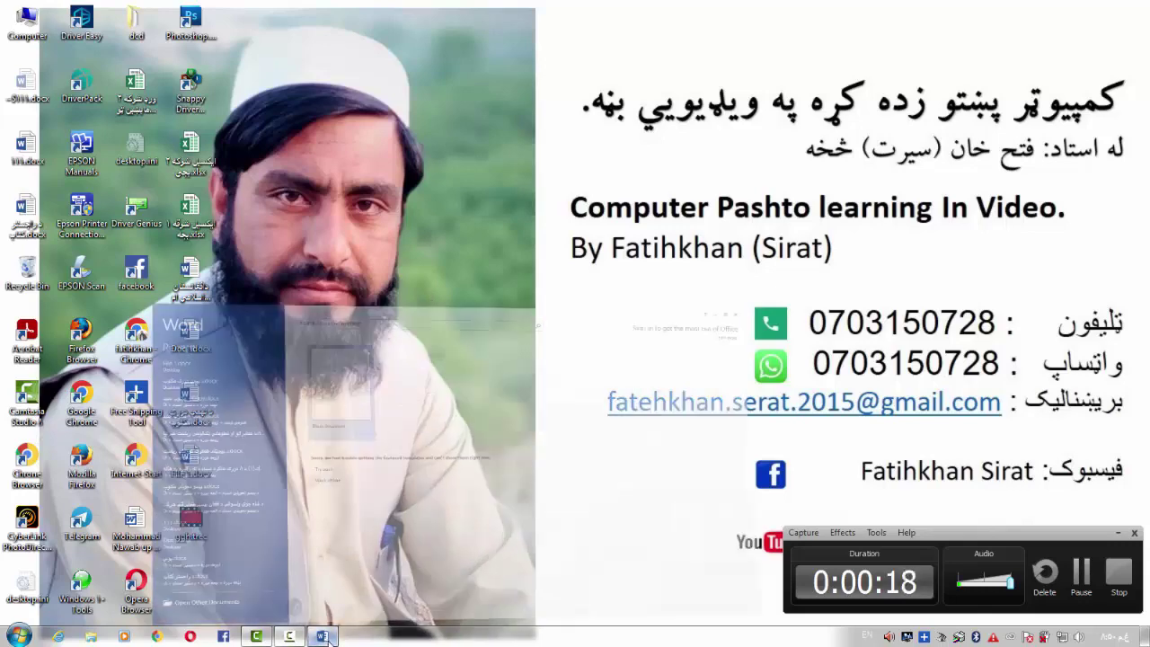
{"action": "left_click", "coordinate": [357, 179]}
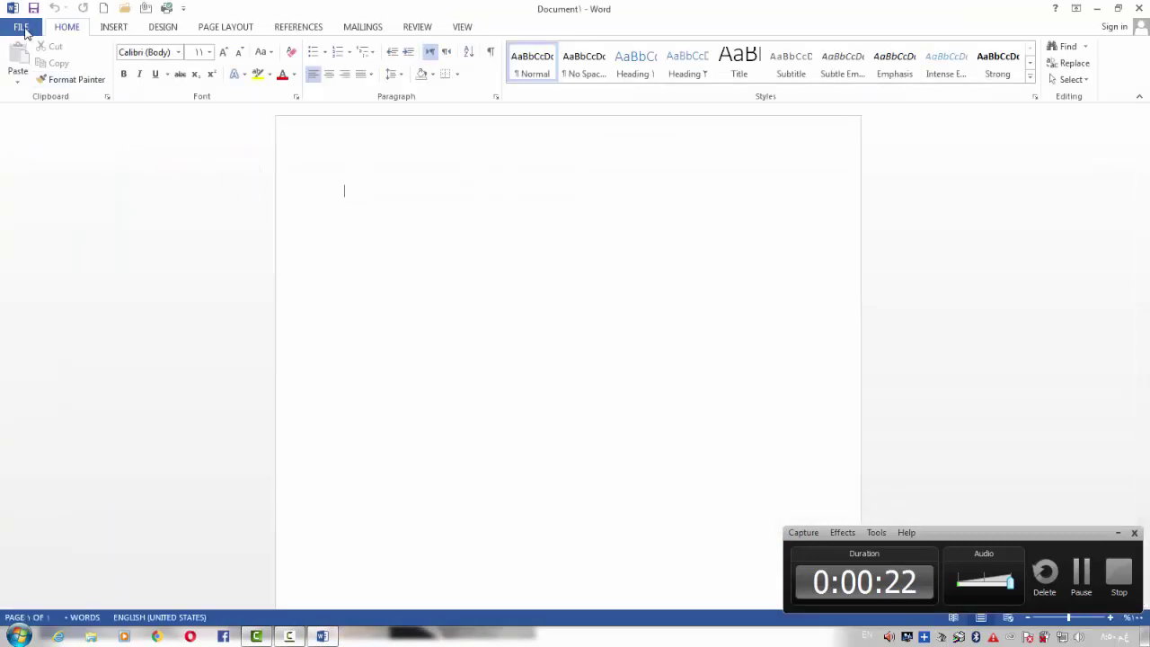
{"action": "left_click", "coordinate": [22, 26]}
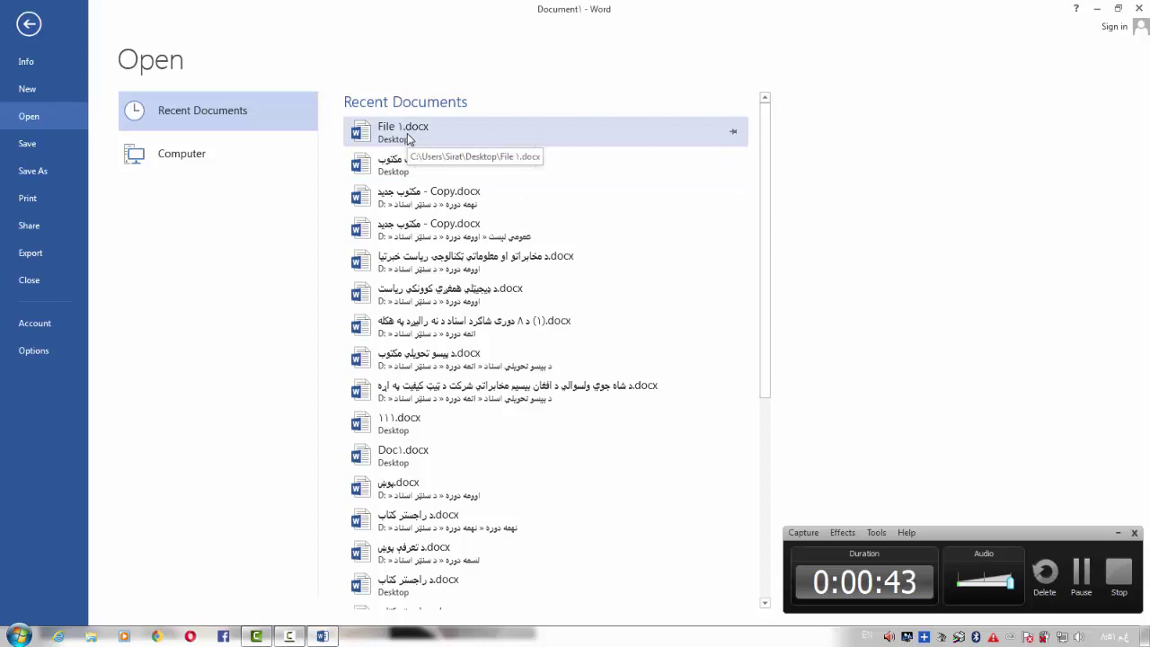
Scroll through Recent Documents, then choose Computer to list recent folders such as Desktop
{"action": "scroll", "coordinate": [490, 270], "scroll_direction": "down", "scroll_amount": 3}
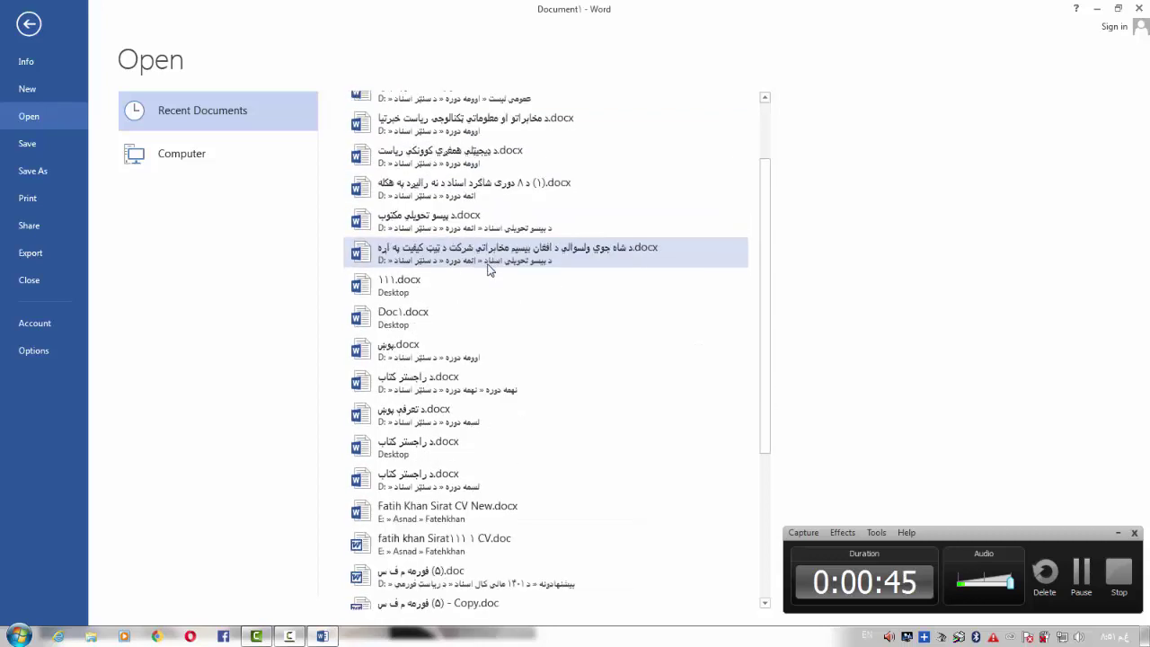
{"action": "scroll", "coordinate": [490, 270], "scroll_direction": "down", "scroll_amount": 5}
{"action": "scroll", "coordinate": [486, 266], "scroll_direction": "up", "scroll_amount": 10}
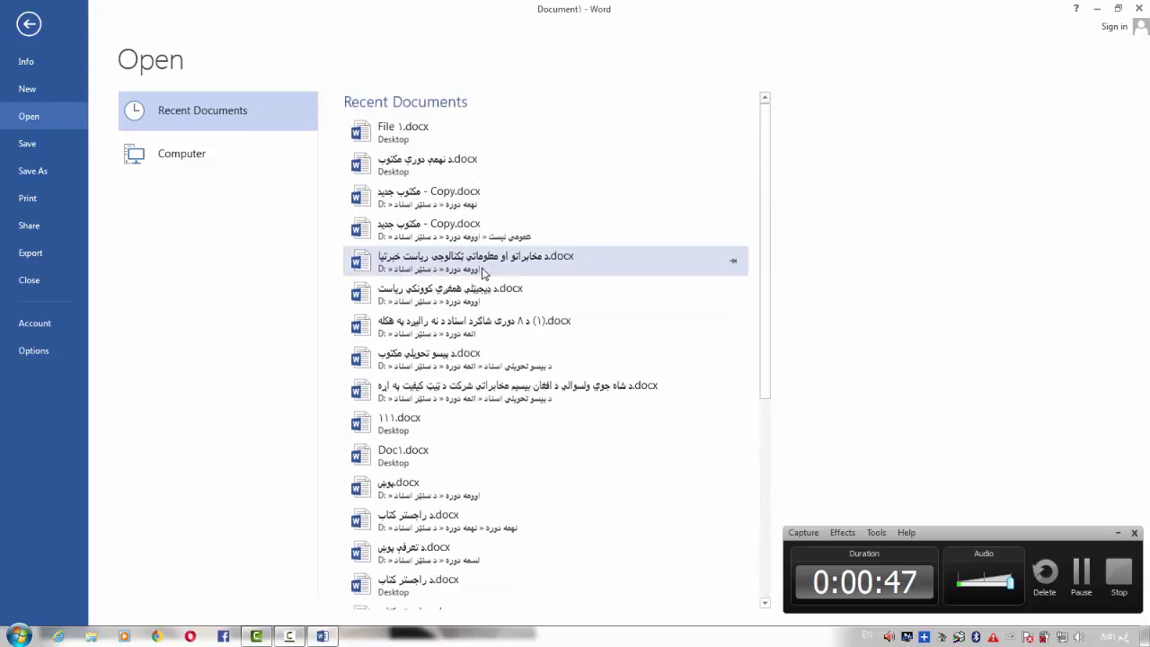
{"action": "left_click", "coordinate": [190, 160]}
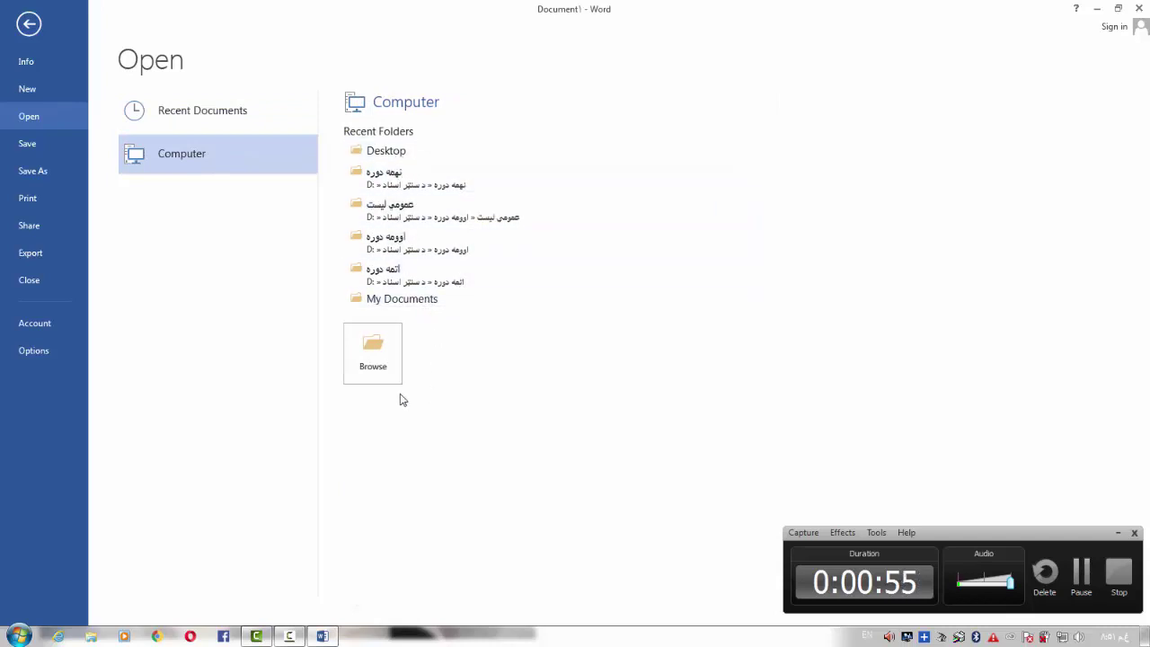
Use Browse under Computer to bring up the Open dialog on the Documents library
{"action": "left_click", "coordinate": [386, 361]}
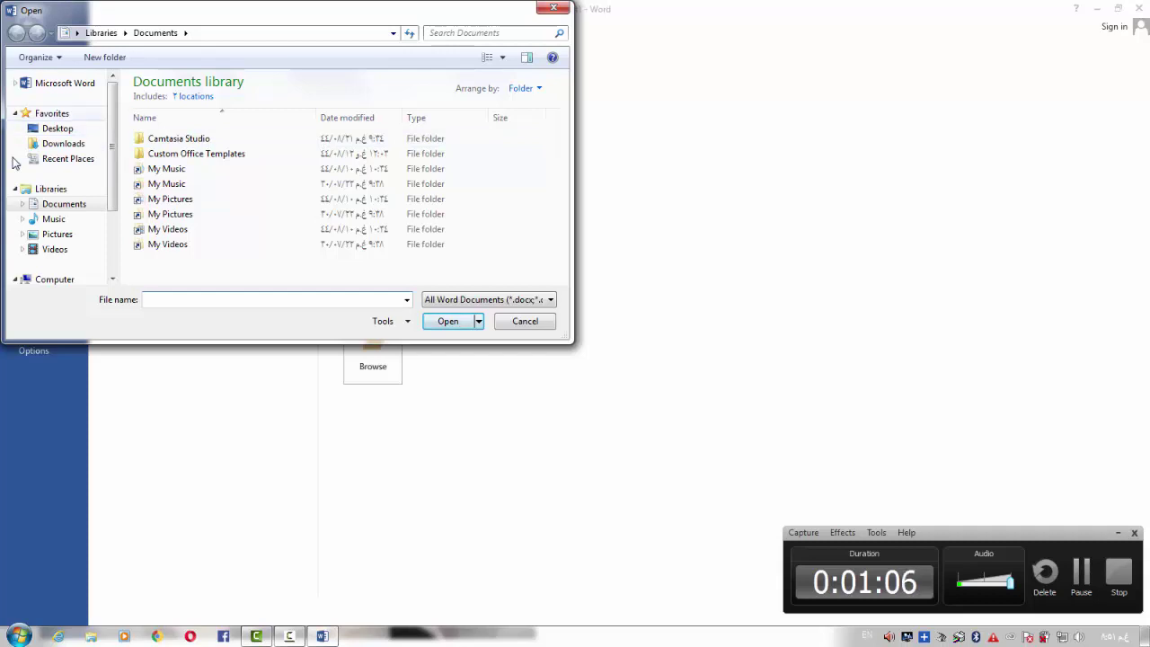
Browse to the Desktop in the Open dialog and open File 1.docx, bringing up its password prompt
{"action": "scroll", "coordinate": [16, 163], "scroll_direction": "down", "scroll_amount": 2}
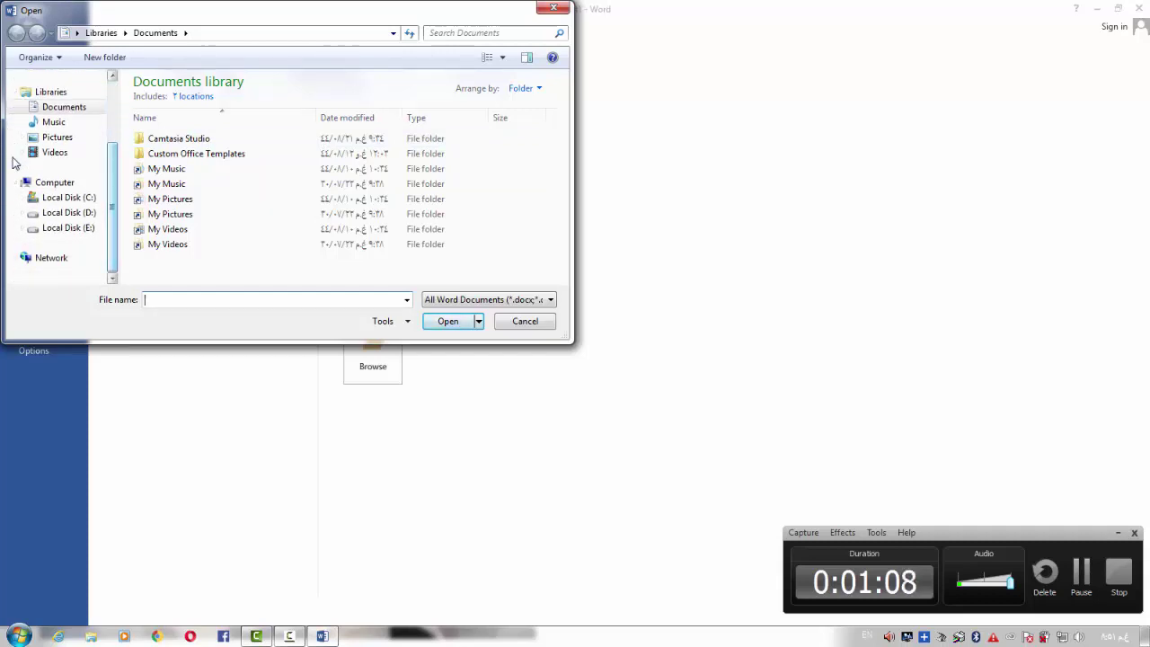
{"action": "scroll", "coordinate": [15, 162], "scroll_direction": "up", "scroll_amount": 2}
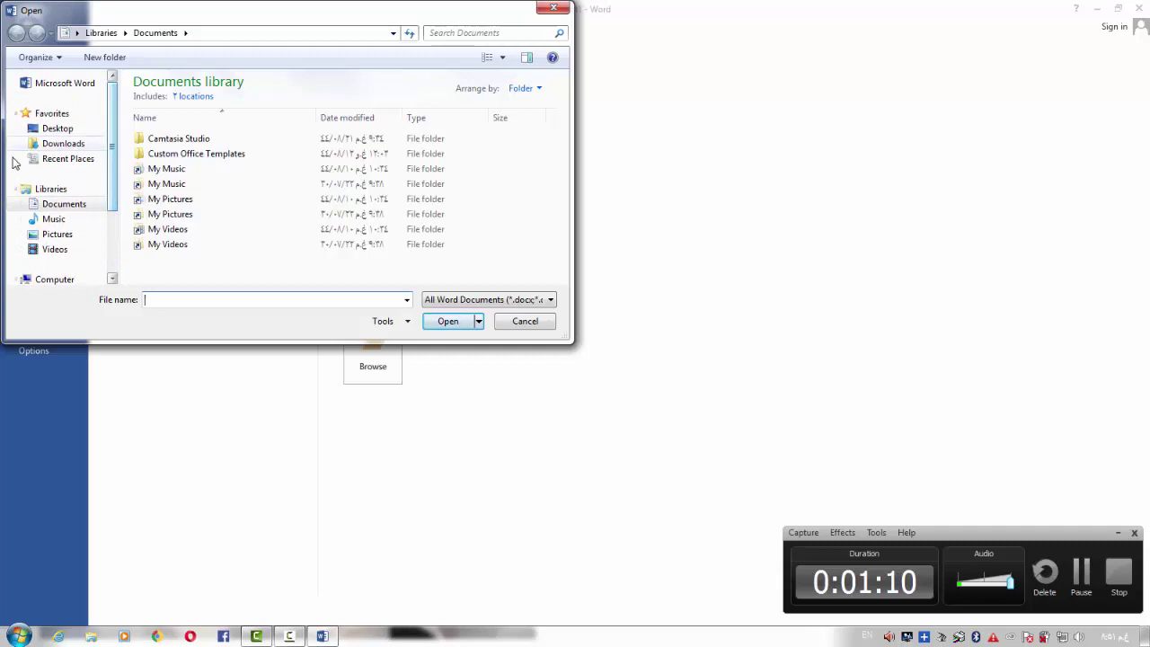
{"action": "left_click", "coordinate": [55, 128]}
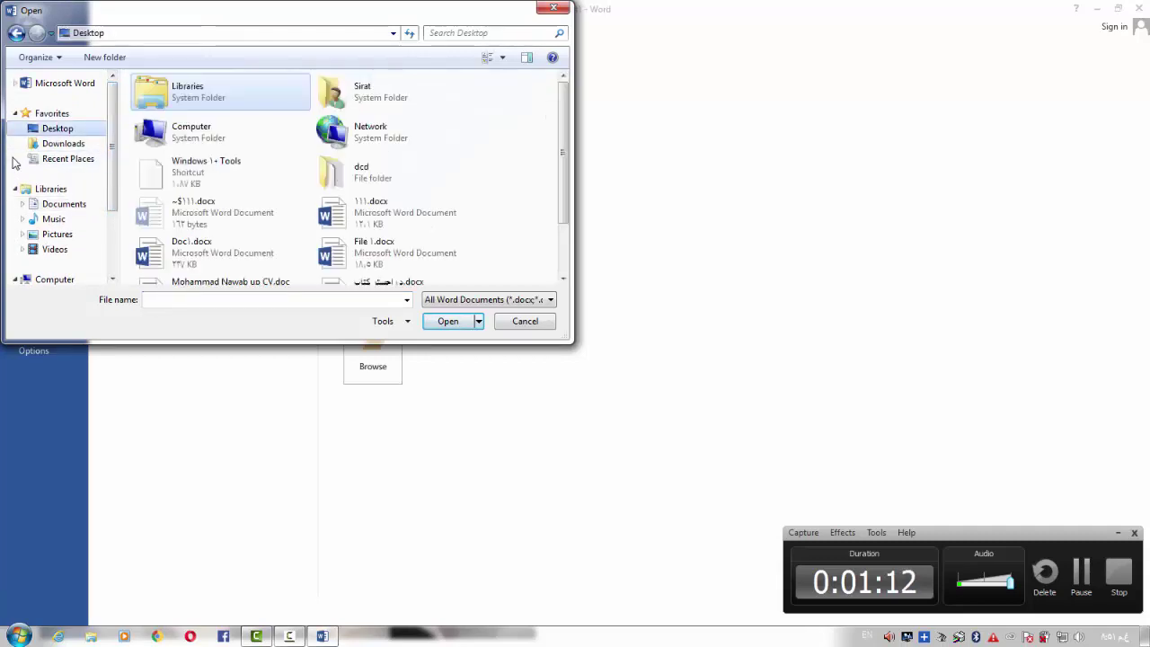
{"action": "left_click_drag", "start_coordinate": [564, 153], "coordinate": [564, 196]}
{"action": "left_click", "coordinate": [395, 188]}
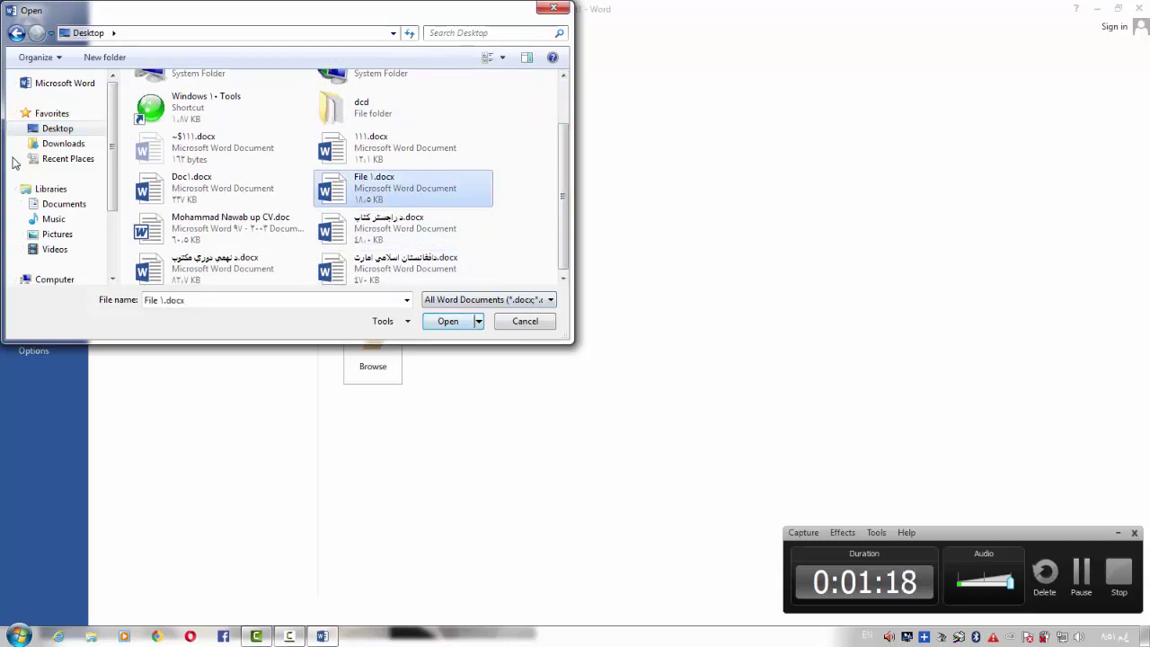
{"action": "key", "text": "Return"}
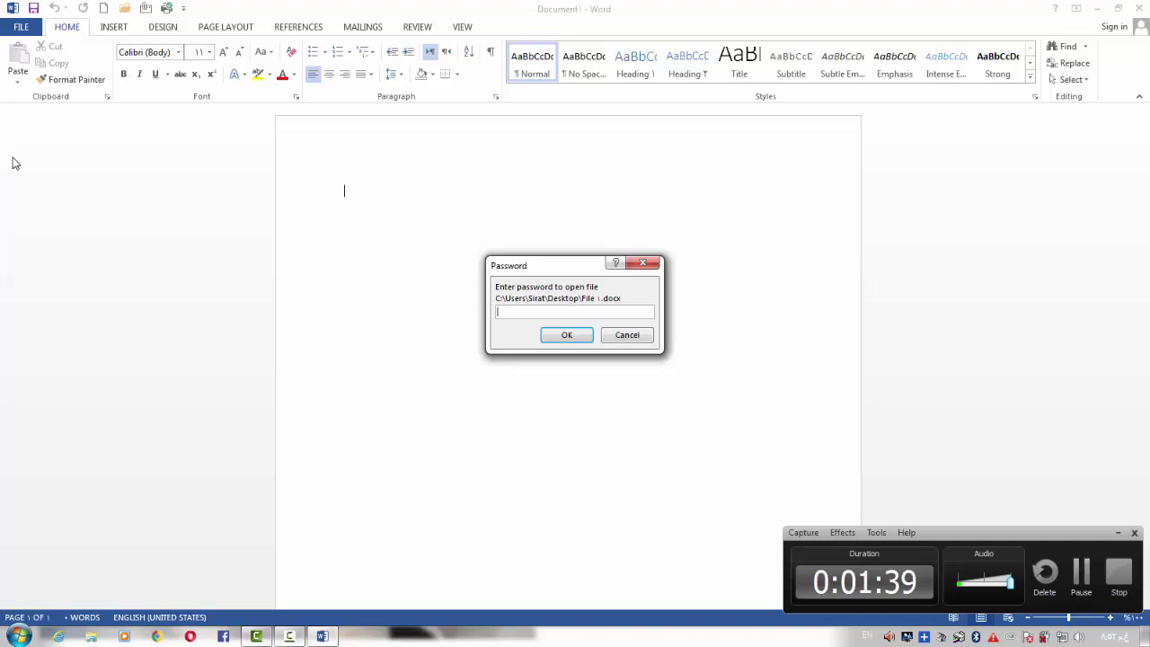
Enter the open password, then the modify password, so File 1.docx opens for editing
{"action": "type", "text": "1"}
{"action": "key", "text": "Return"}
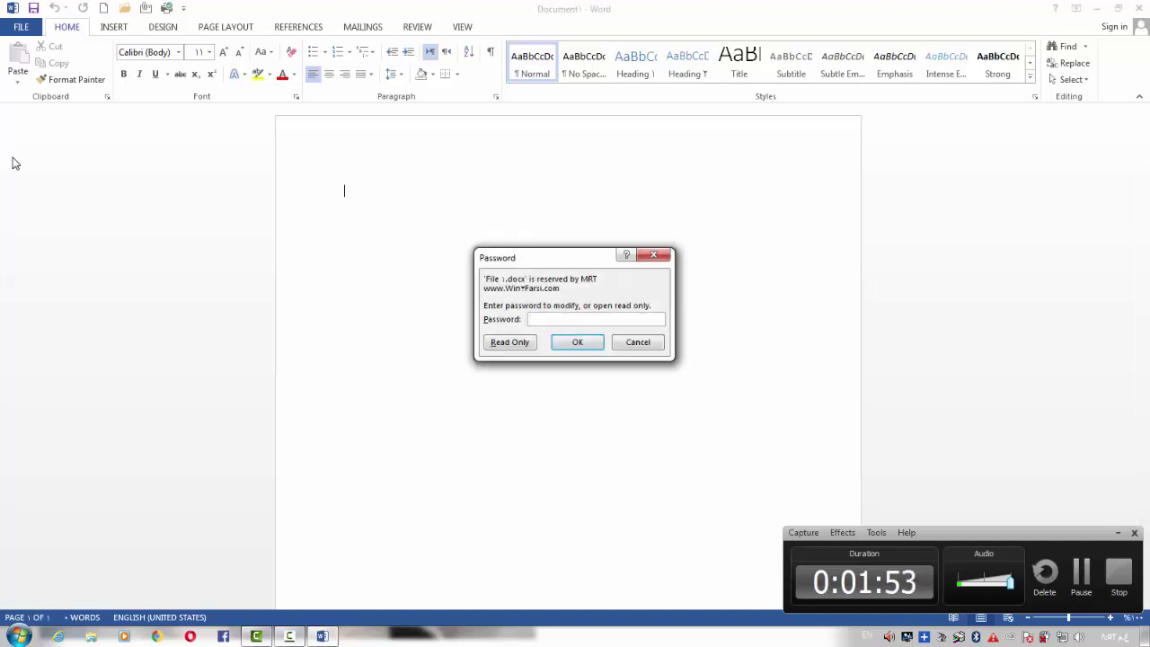
{"action": "type", "text": "12"}
{"action": "key", "text": "Return"}
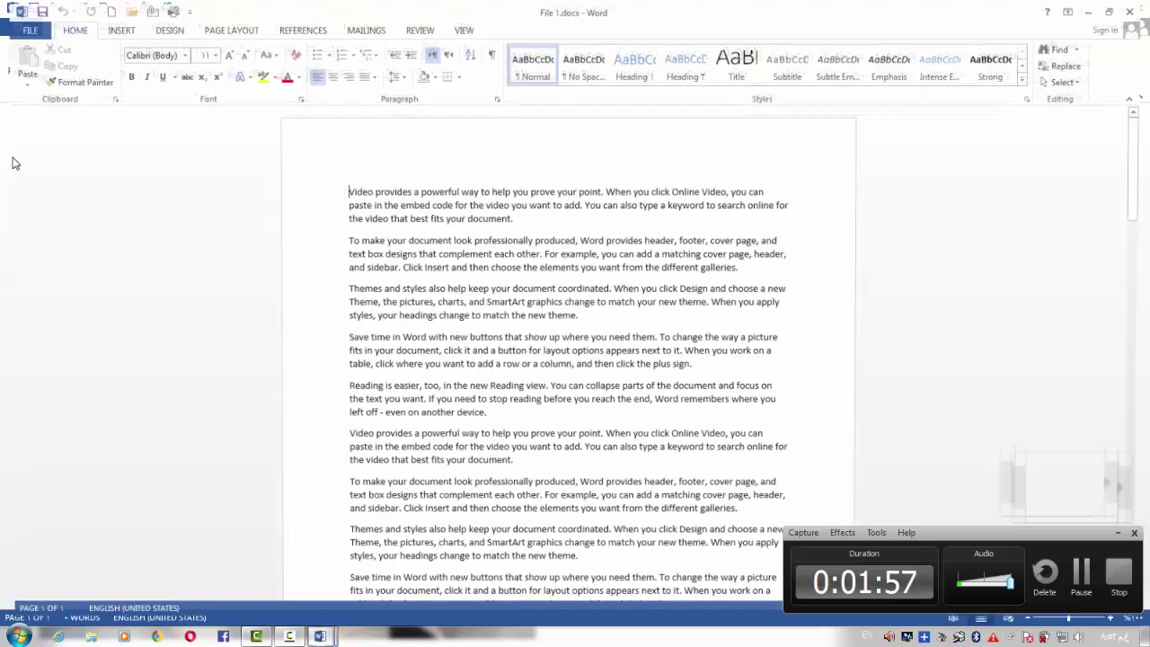
{"action": "scroll", "coordinate": [13, 163], "scroll_direction": "down", "scroll_amount": 5}
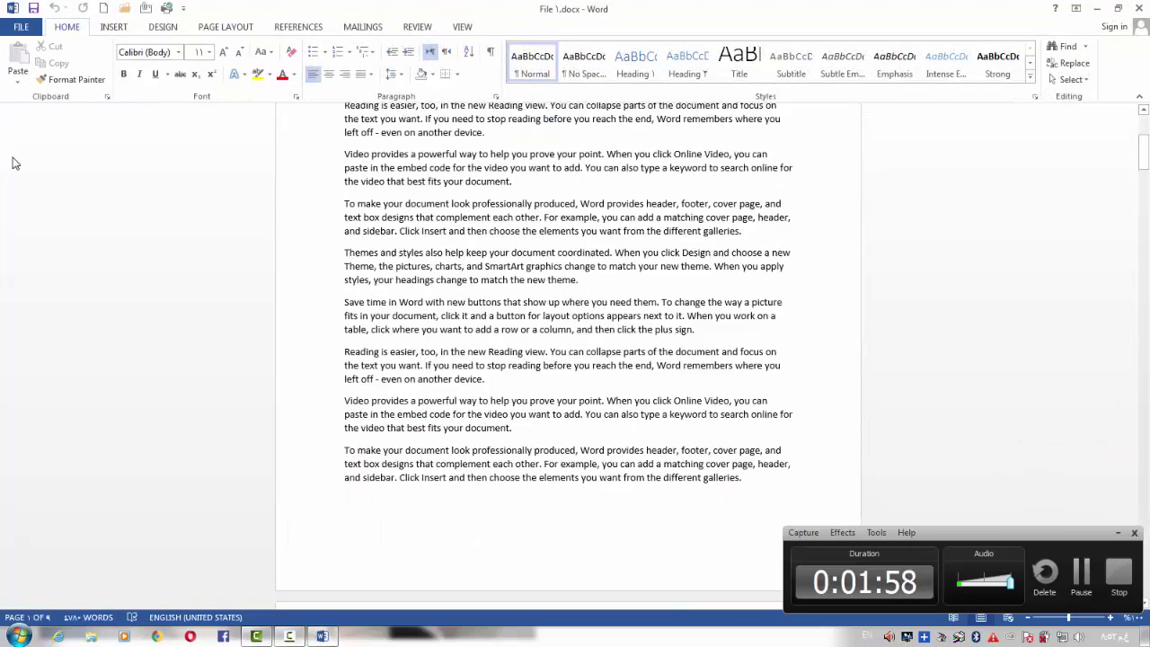
{"action": "scroll", "coordinate": [12, 162], "scroll_direction": "down", "scroll_amount": 5}
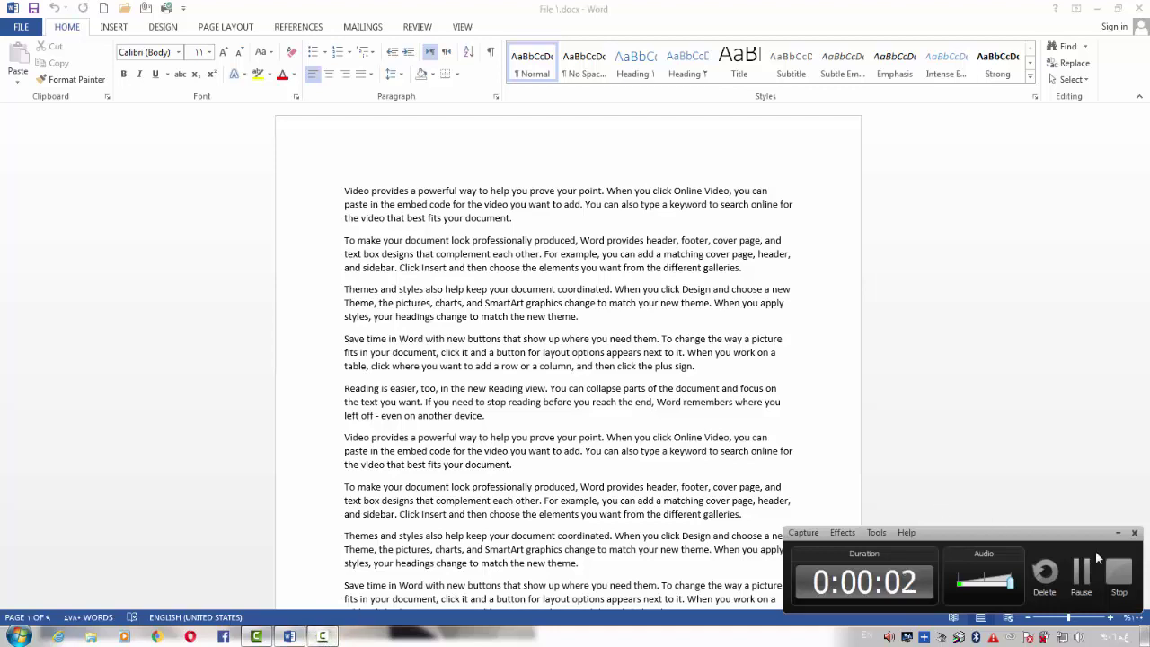
{"action": "left_click", "coordinate": [20, 27]}
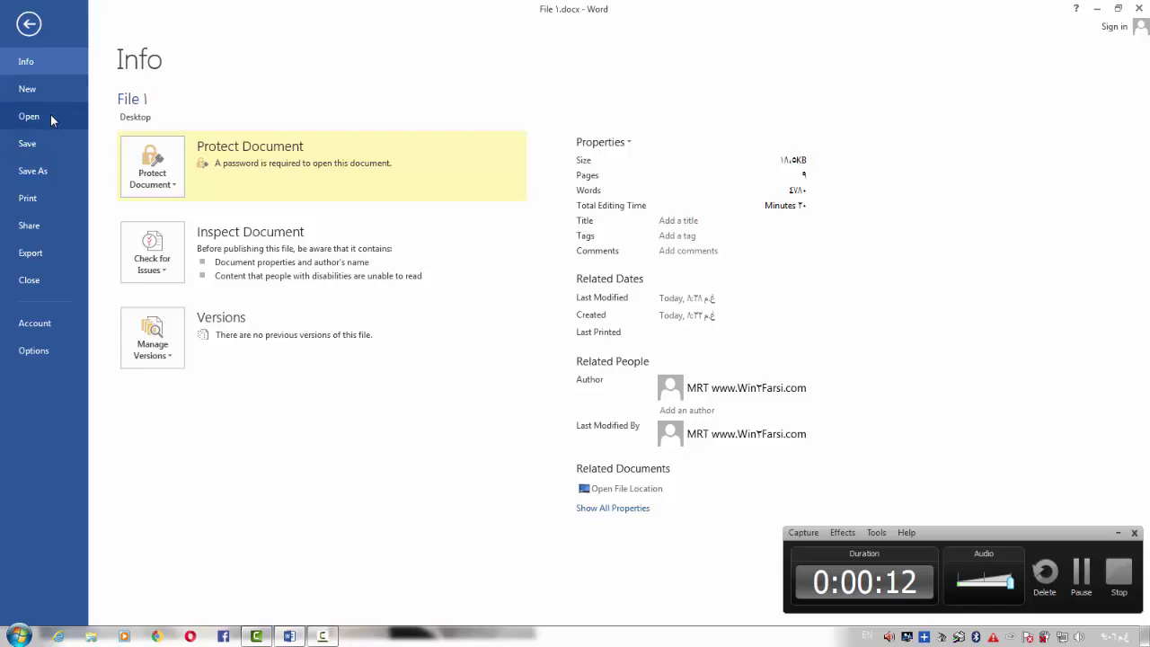
{"action": "left_click", "coordinate": [29, 23]}
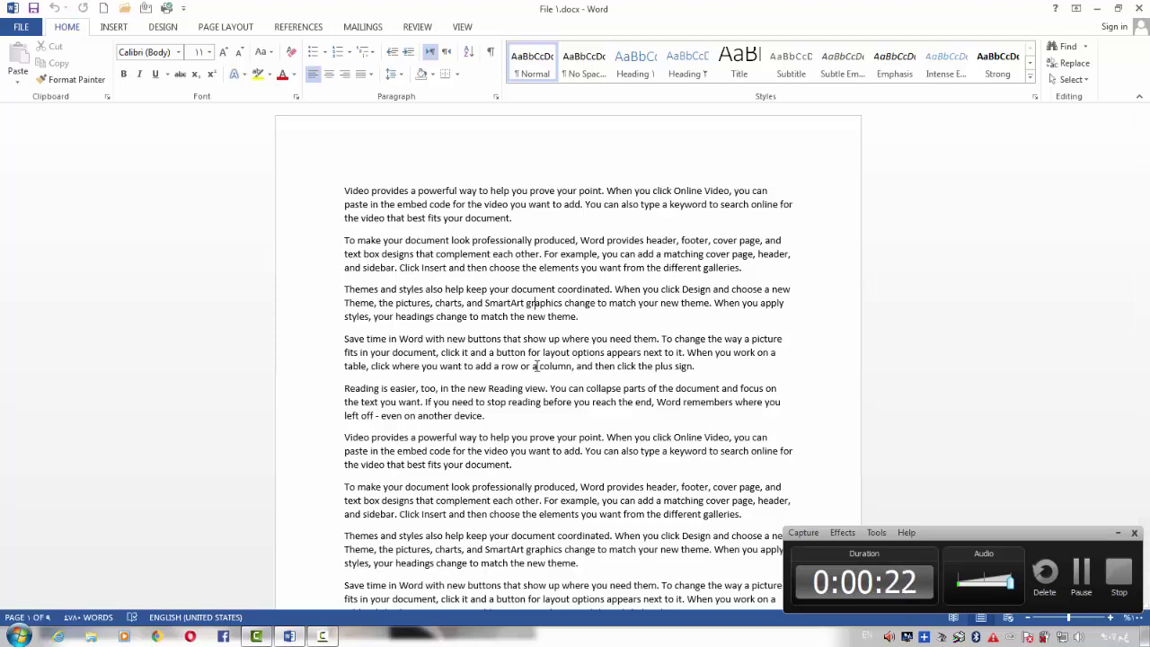
{"action": "key", "text": "ctrl+o"}
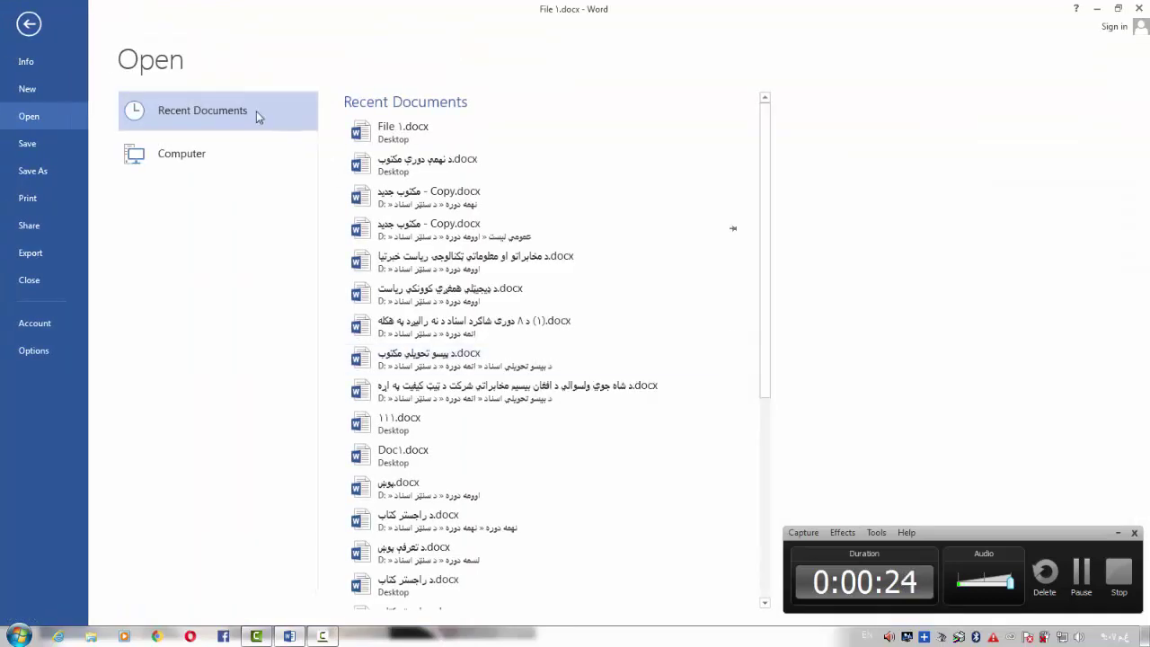
{"action": "left_click", "coordinate": [25, 24]}
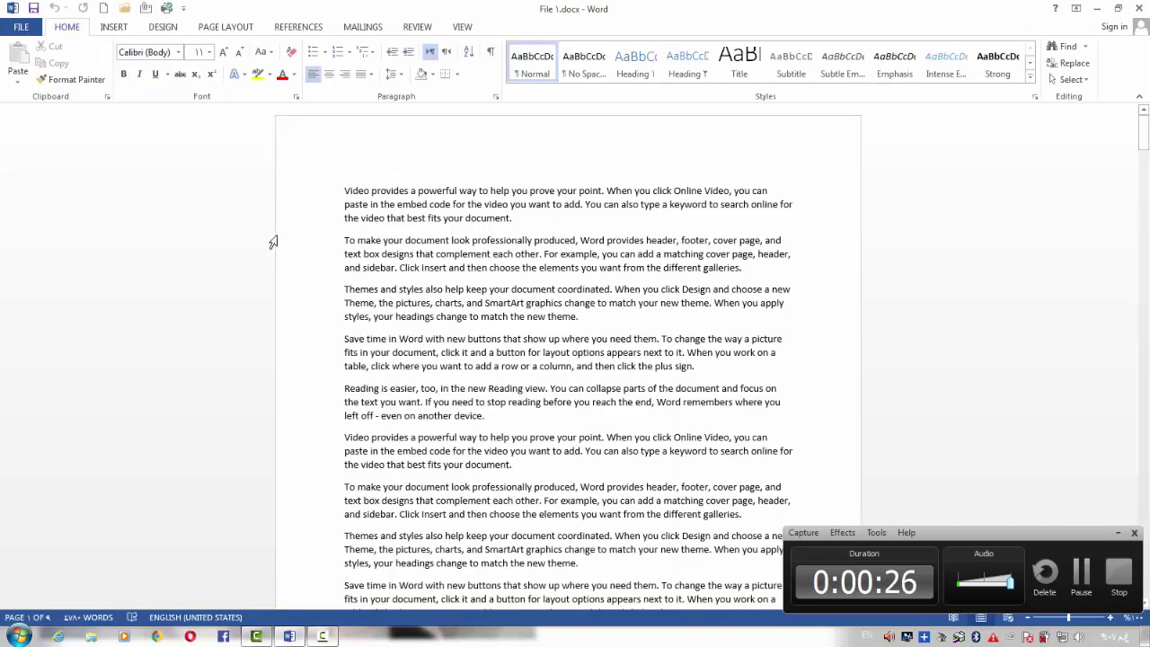
{"action": "left_click", "coordinate": [24, 27]}
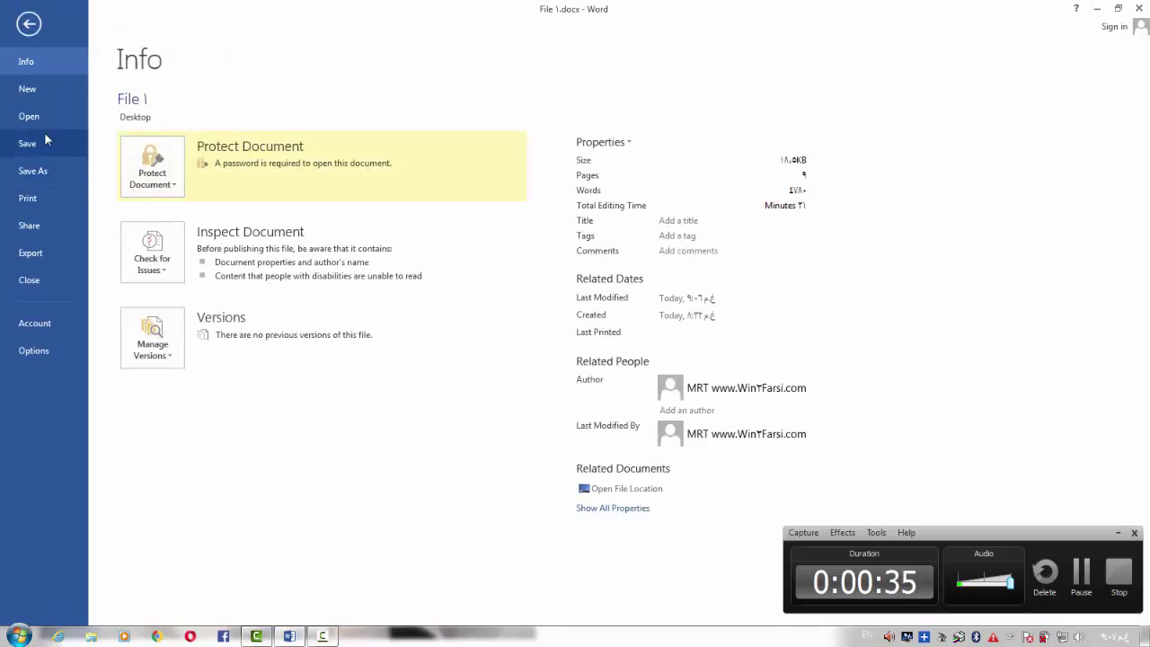
{"action": "left_click", "coordinate": [34, 29]}
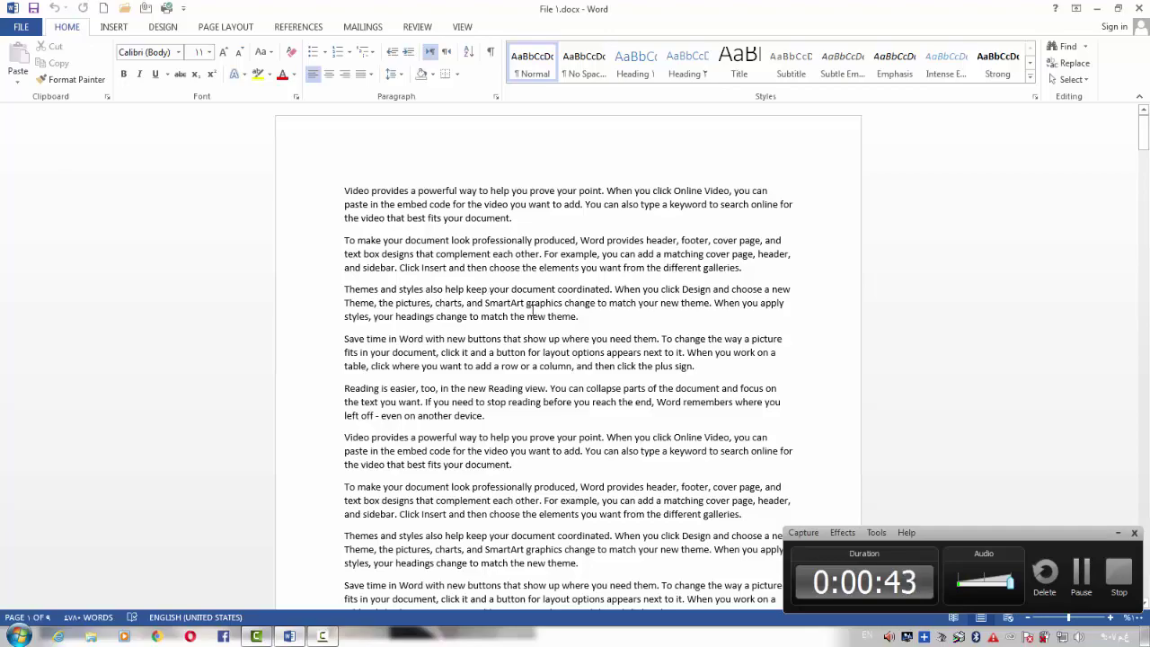
At the end of page 4, type the filler lines 'dsjhsdkjfhkjsdfsdf' and 'sdfsd f sdf sd f'
{"action": "scroll", "coordinate": [532, 310], "scroll_direction": "down", "scroll_amount": 12}
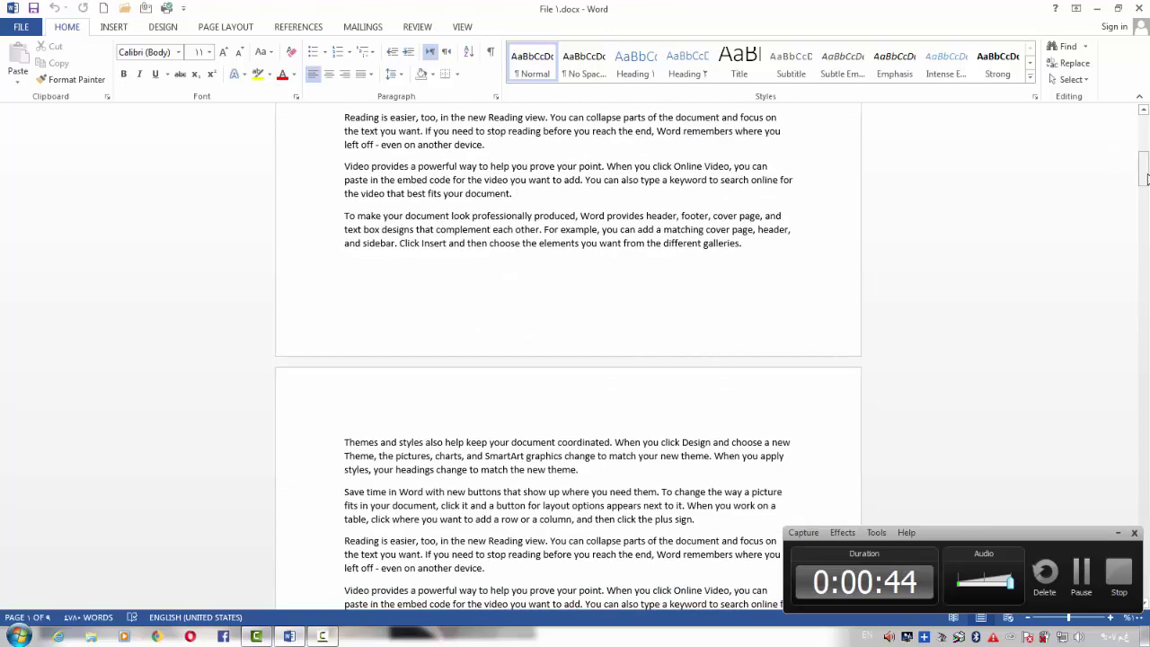
{"action": "left_click_drag", "start_coordinate": [1147, 179], "coordinate": [1146, 594]}
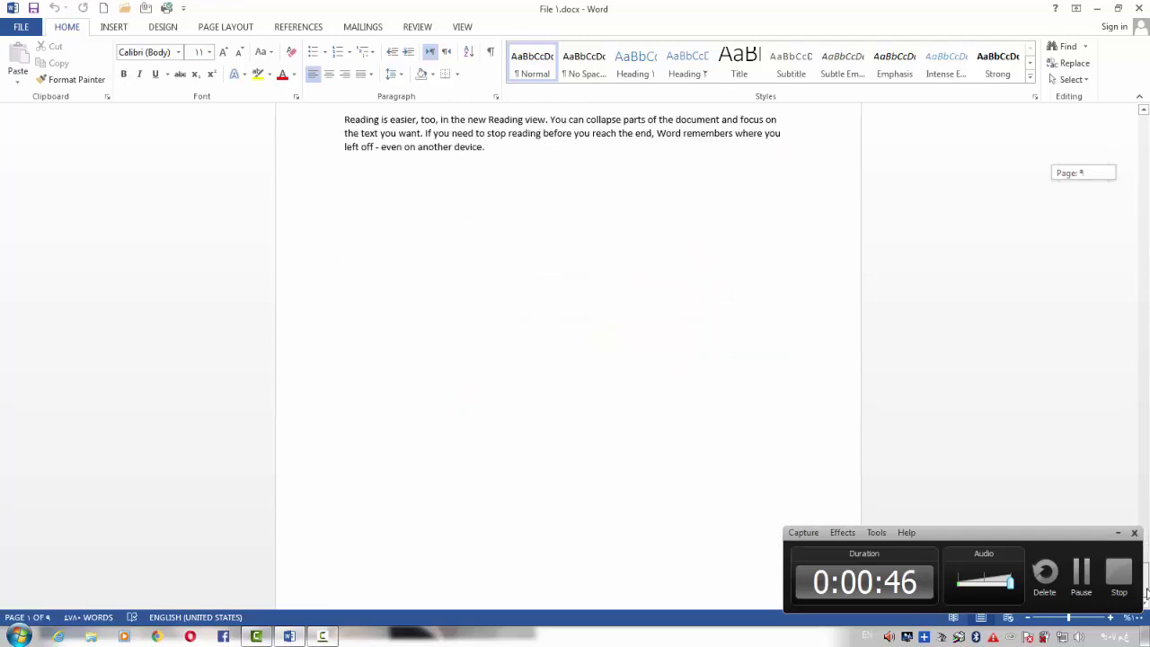
{"action": "scroll", "coordinate": [747, 320], "scroll_direction": "down", "scroll_amount": 2}
{"action": "scroll", "coordinate": [611, 228], "scroll_direction": "up", "scroll_amount": 2}
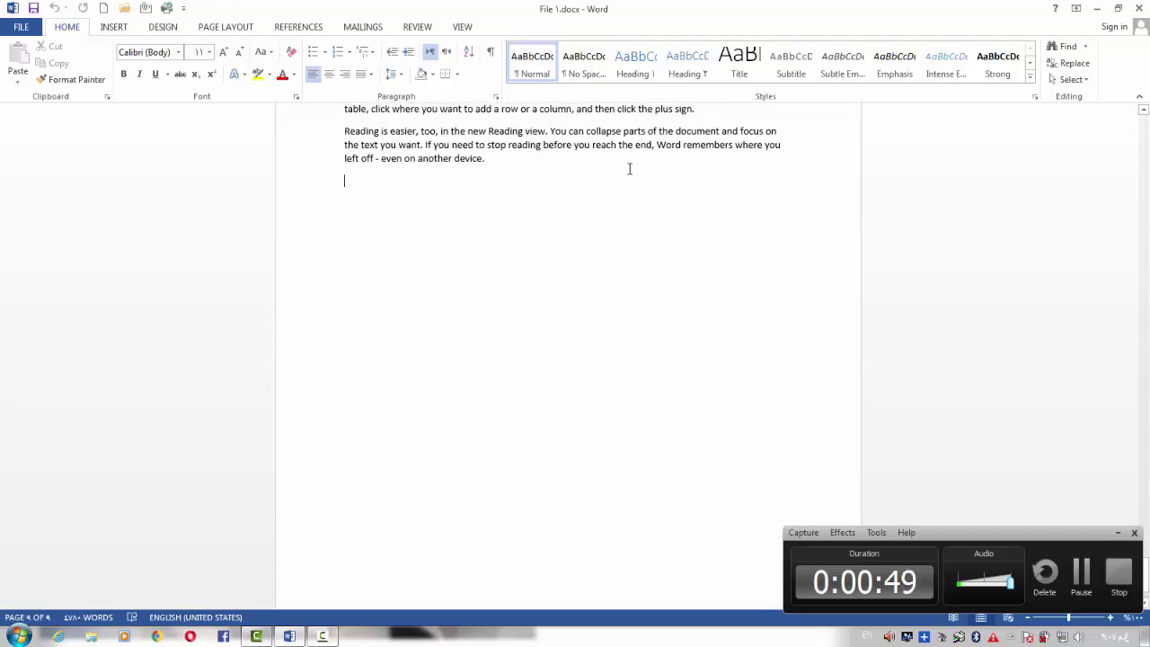
{"action": "type", "text": "dsjhsdkjfhkjsdfsdf"}
{"action": "key", "text": "Return"}
{"action": "type", "text": "sdf"}
Add another short filler line 'sdsdf', then select and deselect the new filler lines
{"action": "key", "text": "Return"}
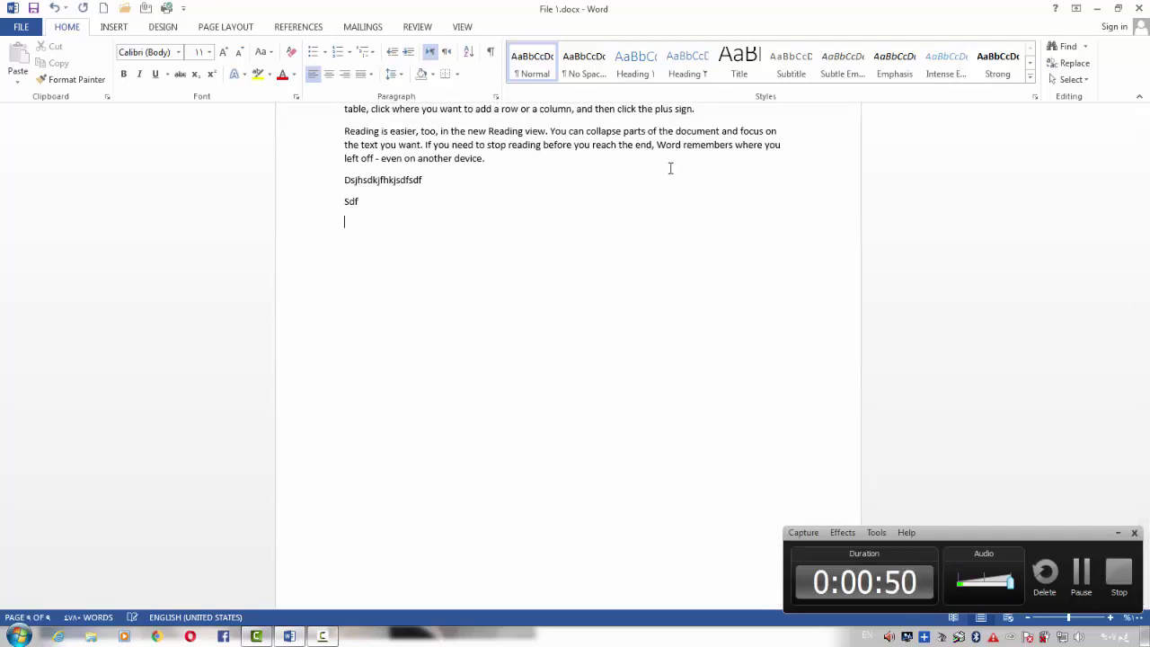
{"action": "type", "text": "sd f sdf sd f"}
{"action": "key", "text": "Return"}
{"action": "type", "text": "sd"}
{"action": "key", "text": "Return"}
{"action": "type", "text": "f"}
{"action": "key", "text": "Return"}
{"action": "type", "text": "sdf"}
{"action": "key", "text": "Return"}
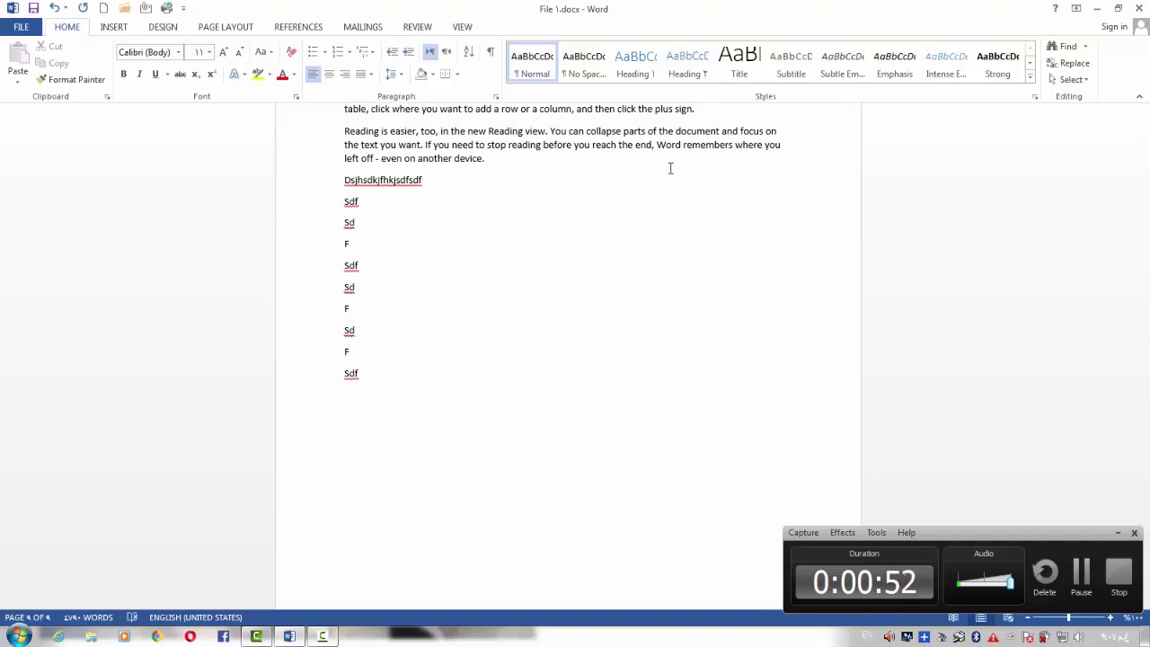
{"action": "left_click_drag", "start_coordinate": [344, 396], "coordinate": [329, 180]}
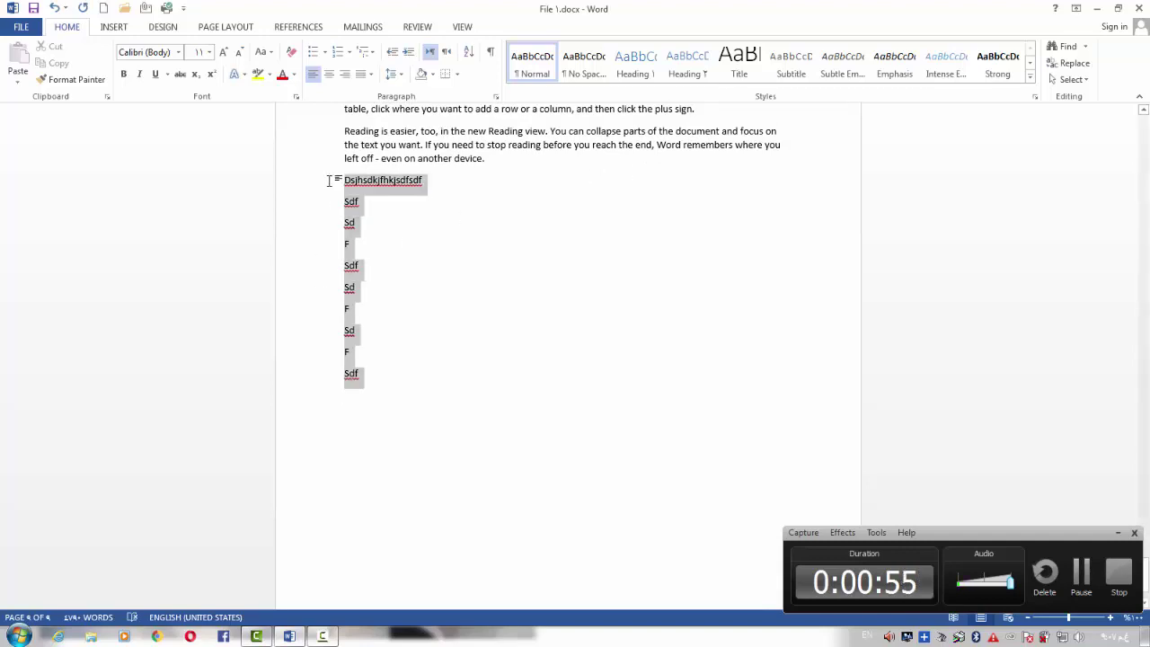
{"action": "left_click", "coordinate": [572, 144]}
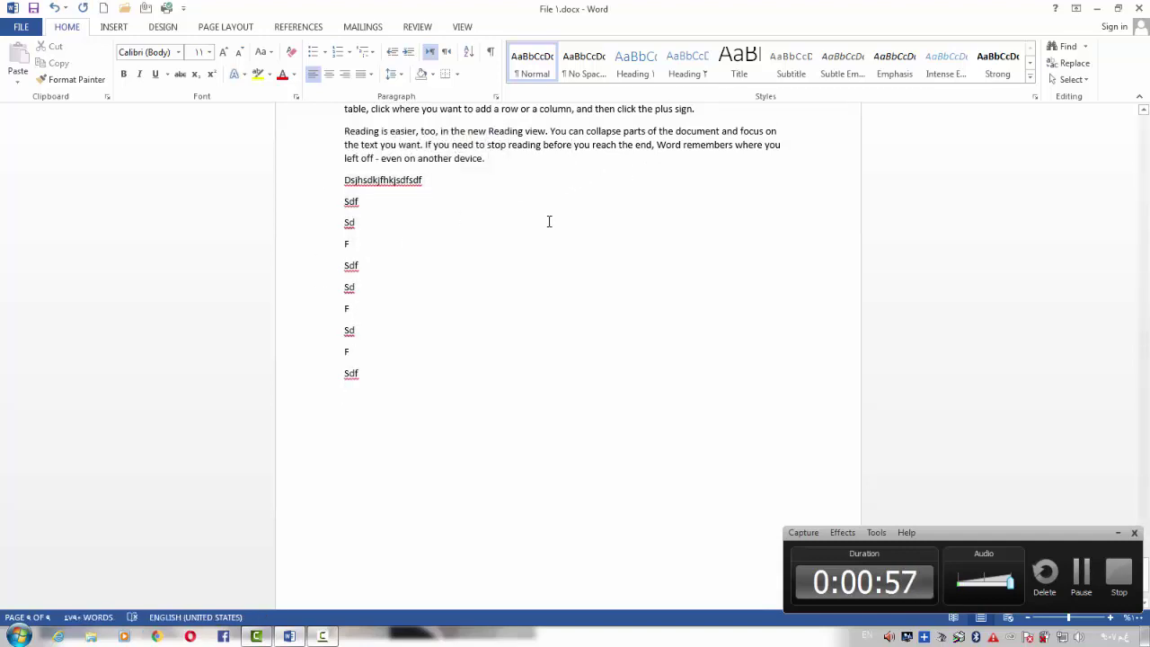
Use Save As > Browse to save the document on the Desktop as 'file ٢' (Word Document)
{"action": "left_click", "coordinate": [21, 26]}
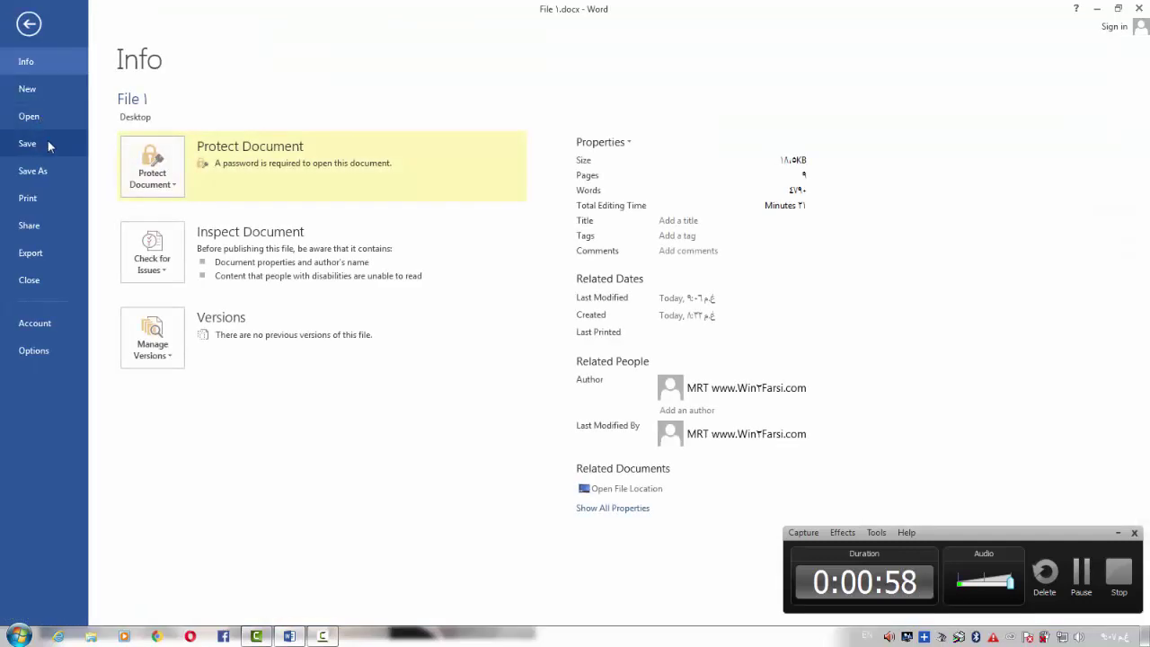
{"action": "left_click", "coordinate": [29, 24]}
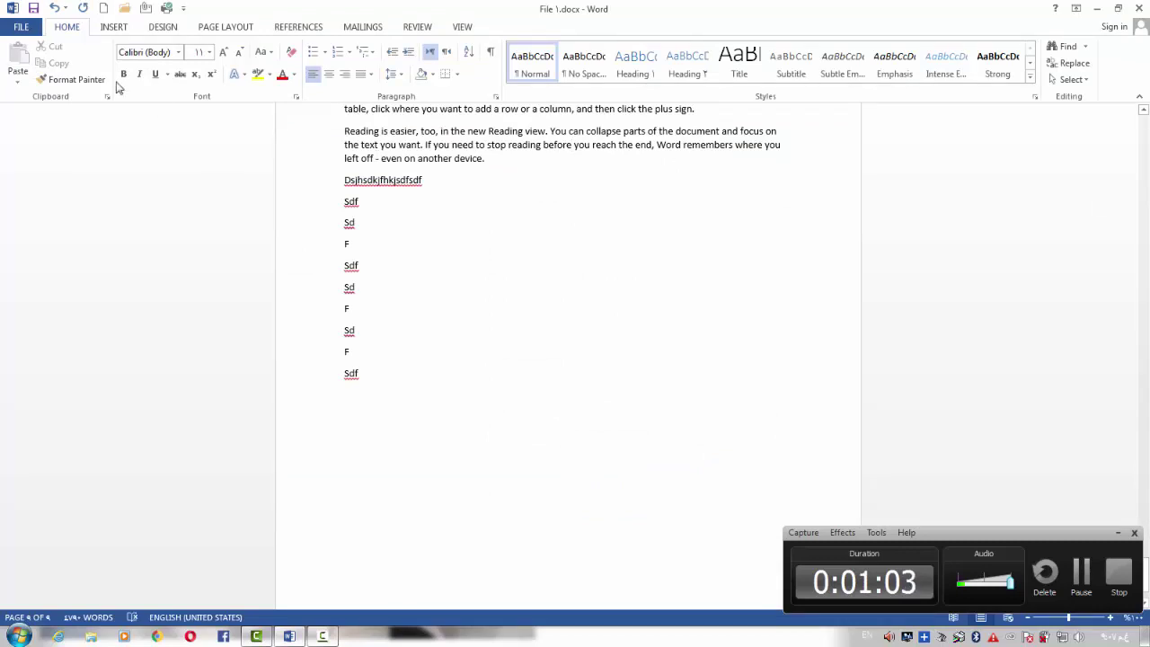
{"action": "left_click", "coordinate": [36, 32]}
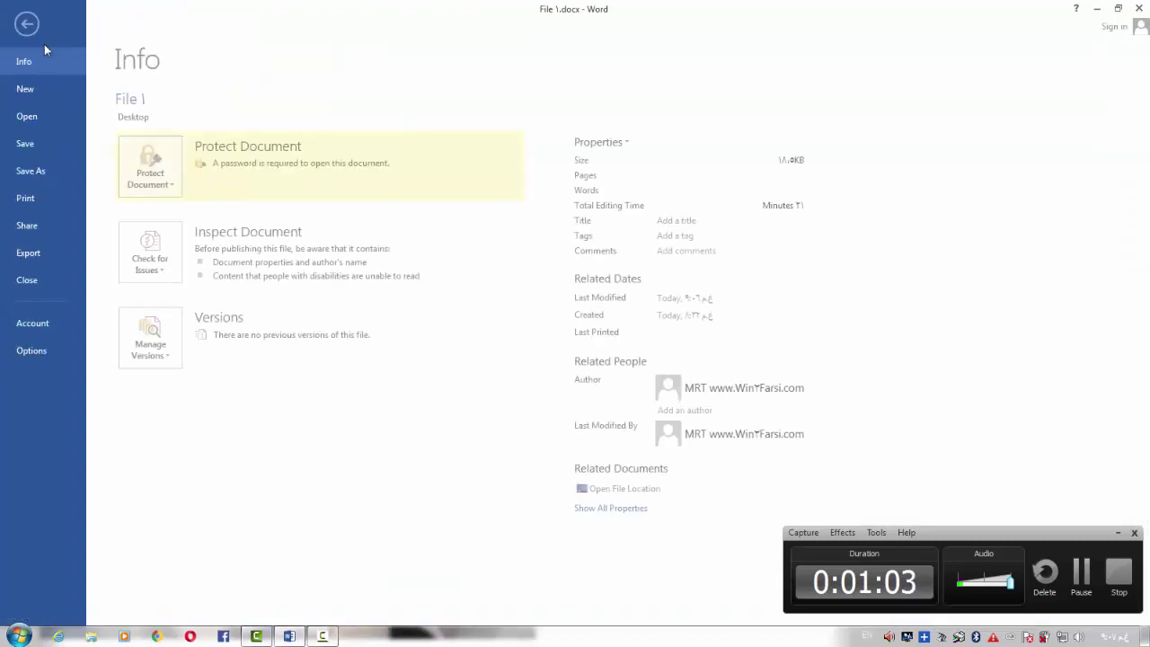
{"action": "left_click", "coordinate": [54, 175]}
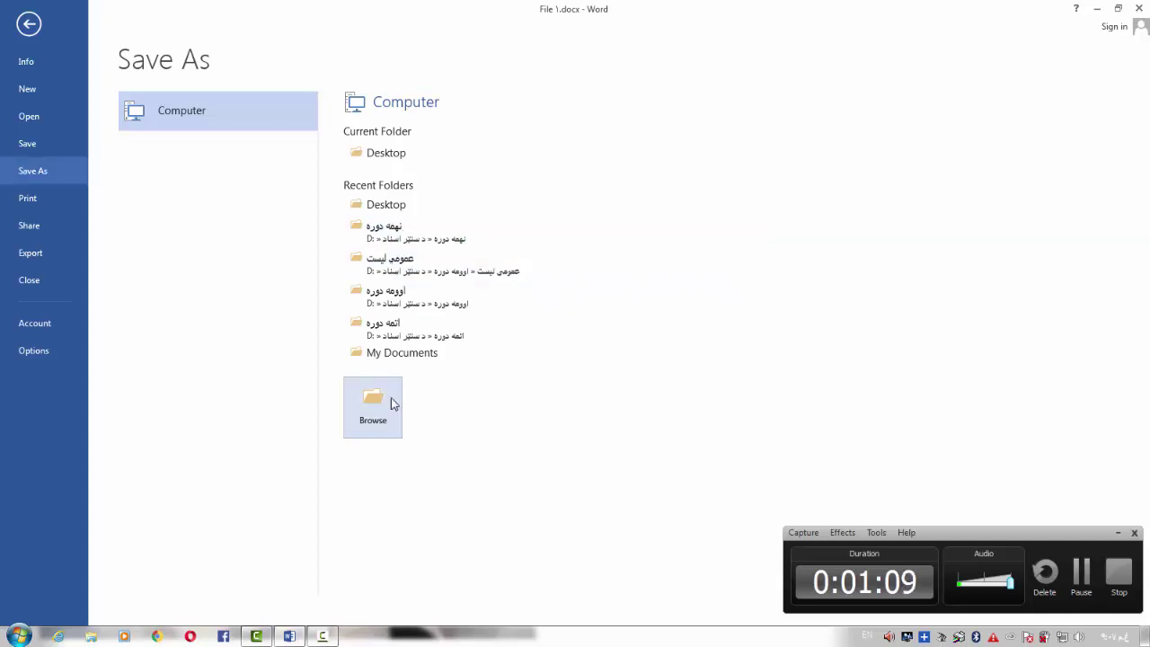
{"action": "left_click", "coordinate": [375, 415]}
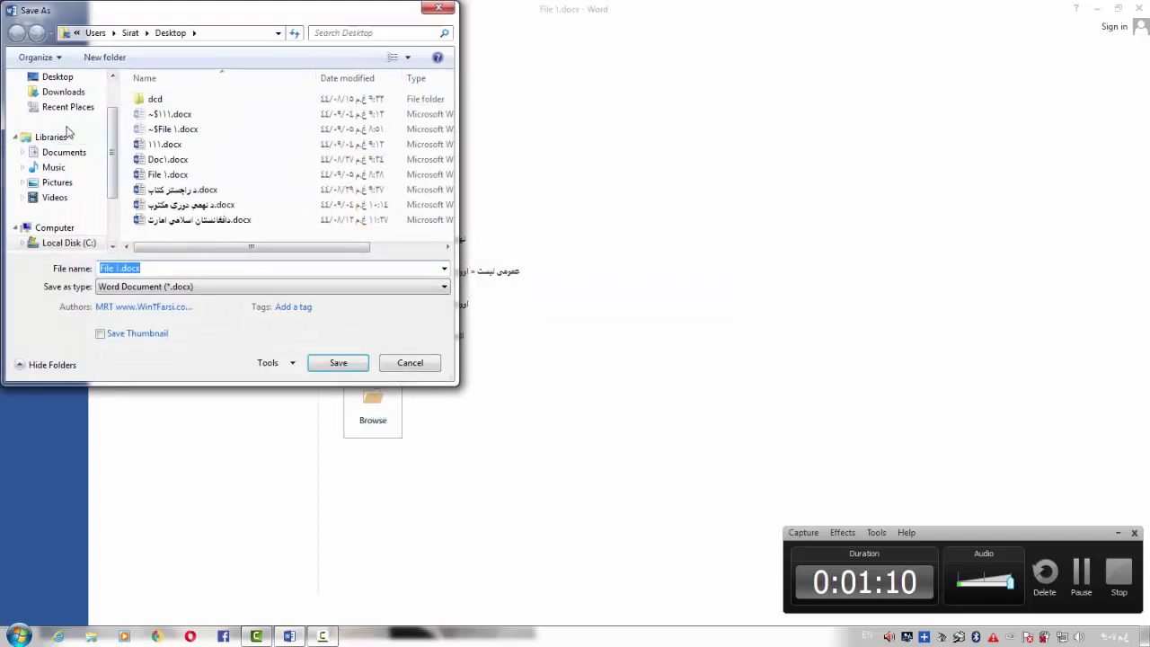
{"action": "left_click", "coordinate": [113, 76]}
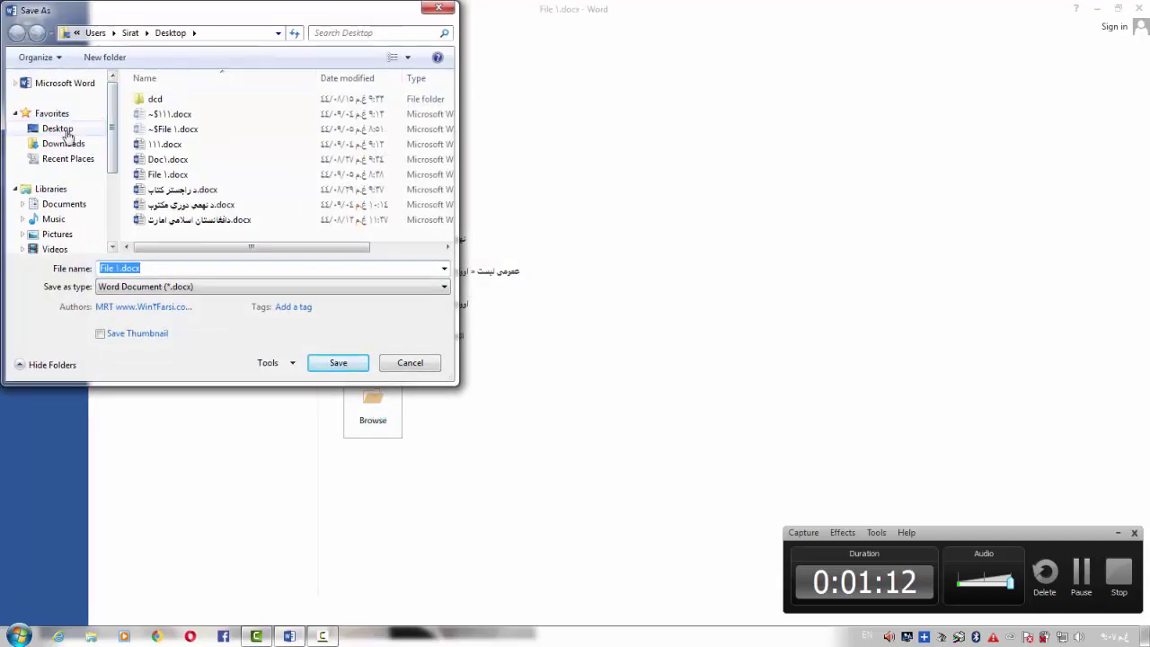
{"action": "left_click", "coordinate": [67, 133]}
{"action": "left_click", "coordinate": [167, 268]}
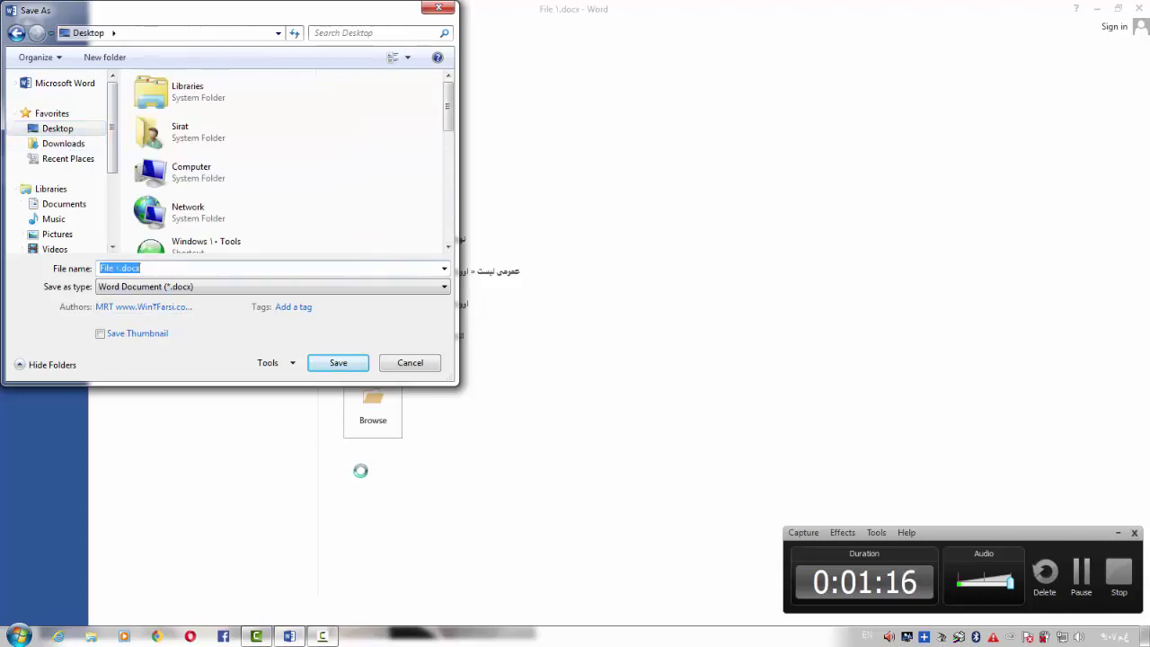
{"action": "type", "text": "file"}
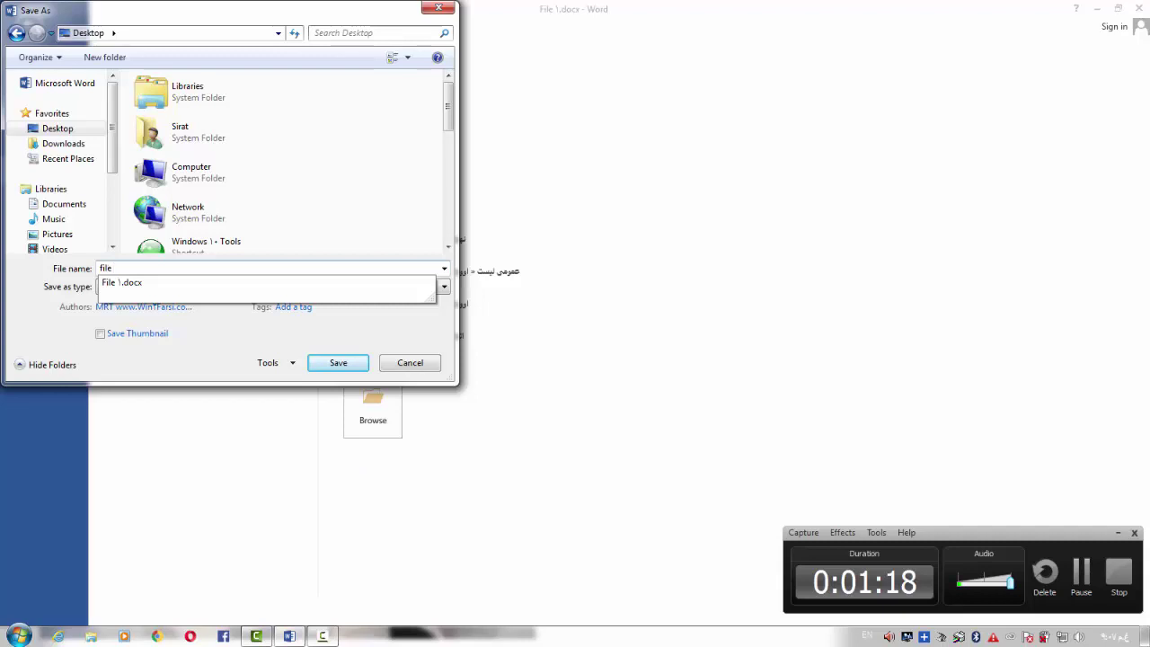
{"action": "type", "text": " ٢"}
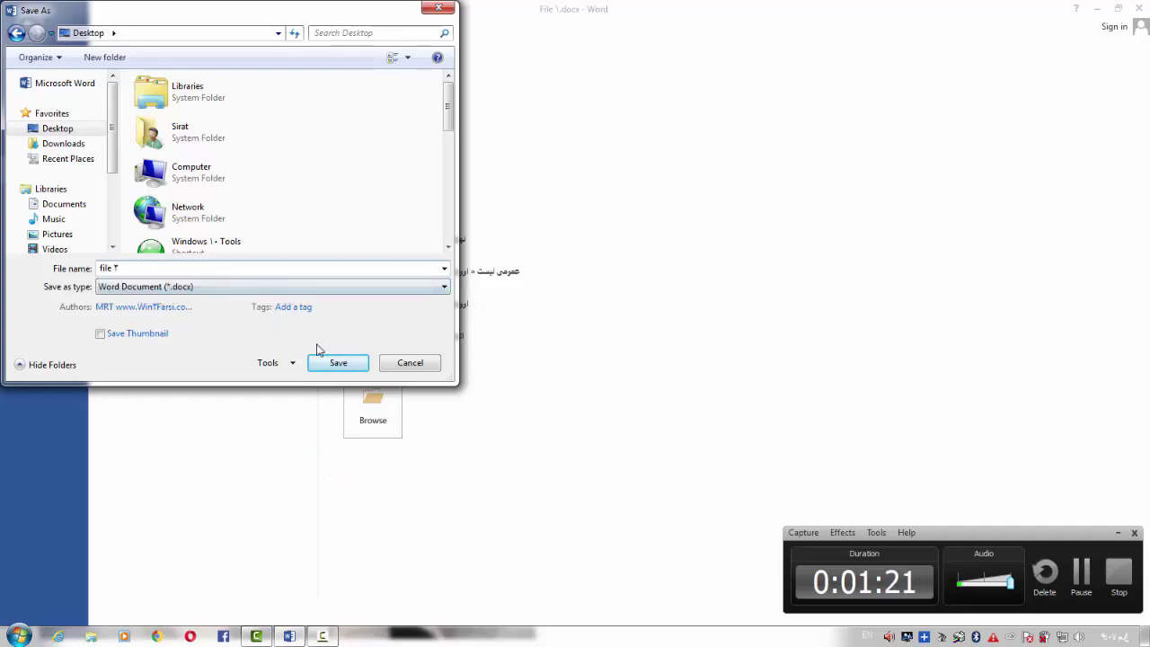
{"action": "left_click", "coordinate": [335, 364]}
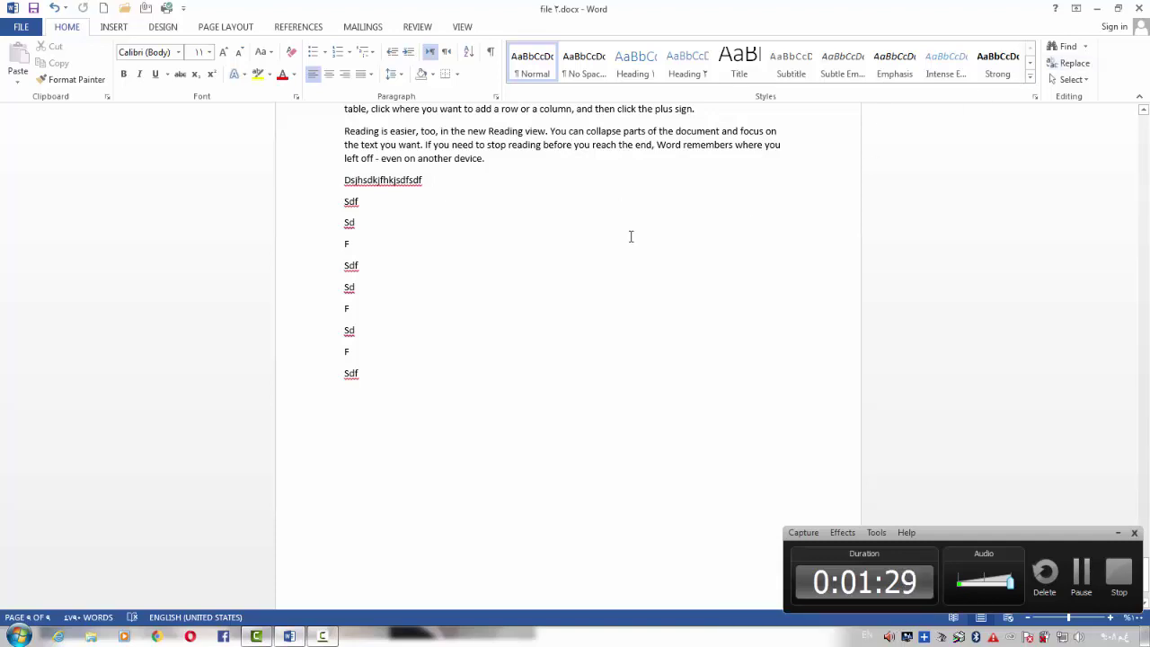
Close Word and refresh the desktop icons
{"action": "key", "text": "alt+F4"}
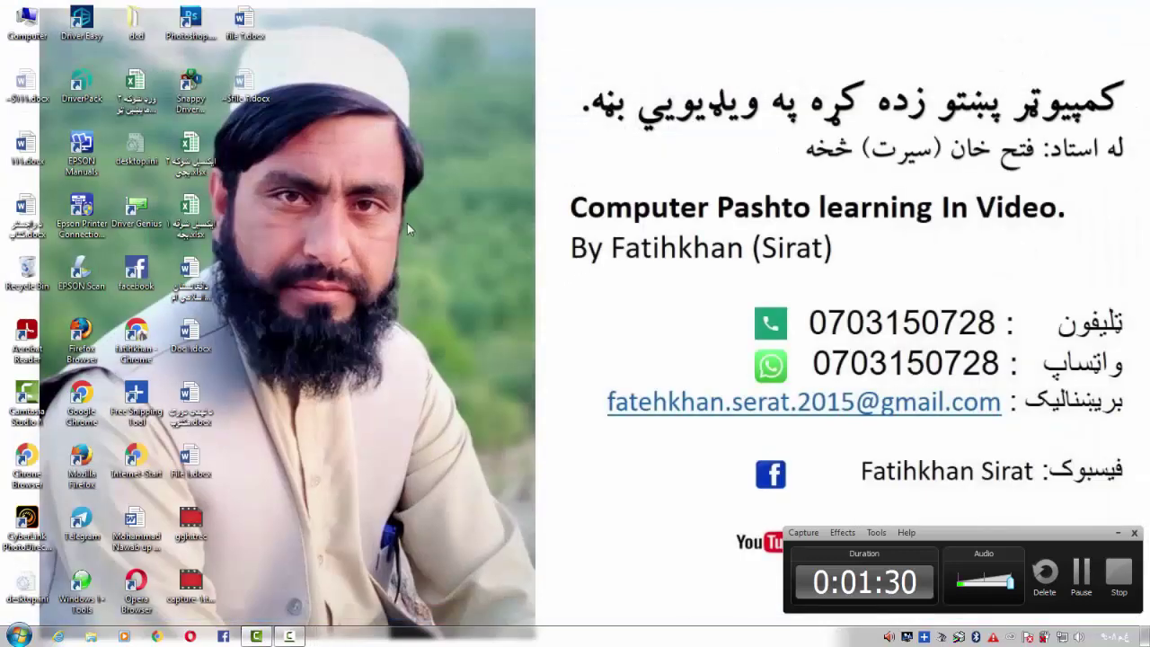
{"action": "right_click", "coordinate": [407, 223]}
{"action": "left_click", "coordinate": [441, 273]}
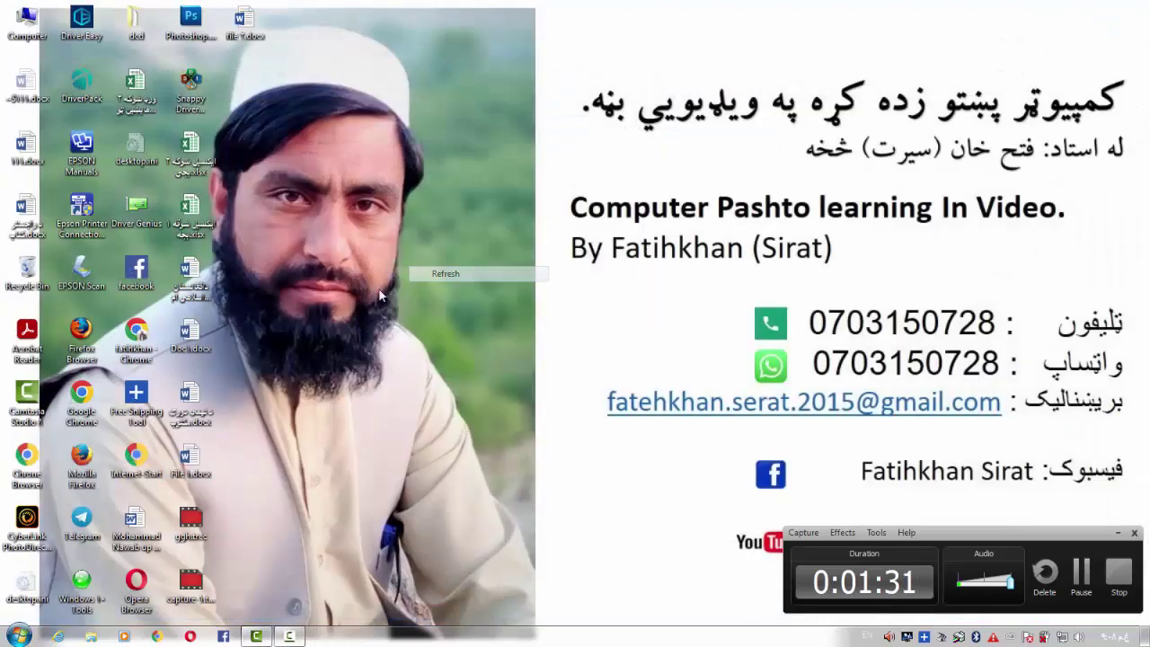
After cancelling prompts for File ١ and file ٢, reopen File 1 and submit its open password
{"action": "double_click", "coordinate": [195, 467]}
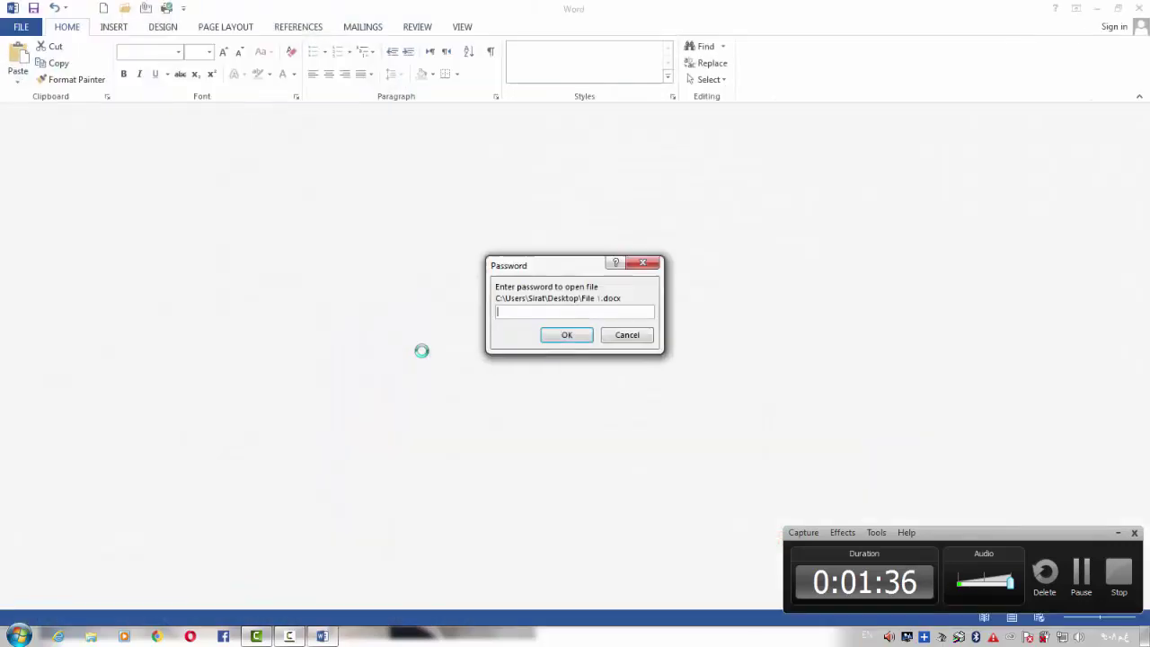
{"action": "left_click", "coordinate": [652, 265]}
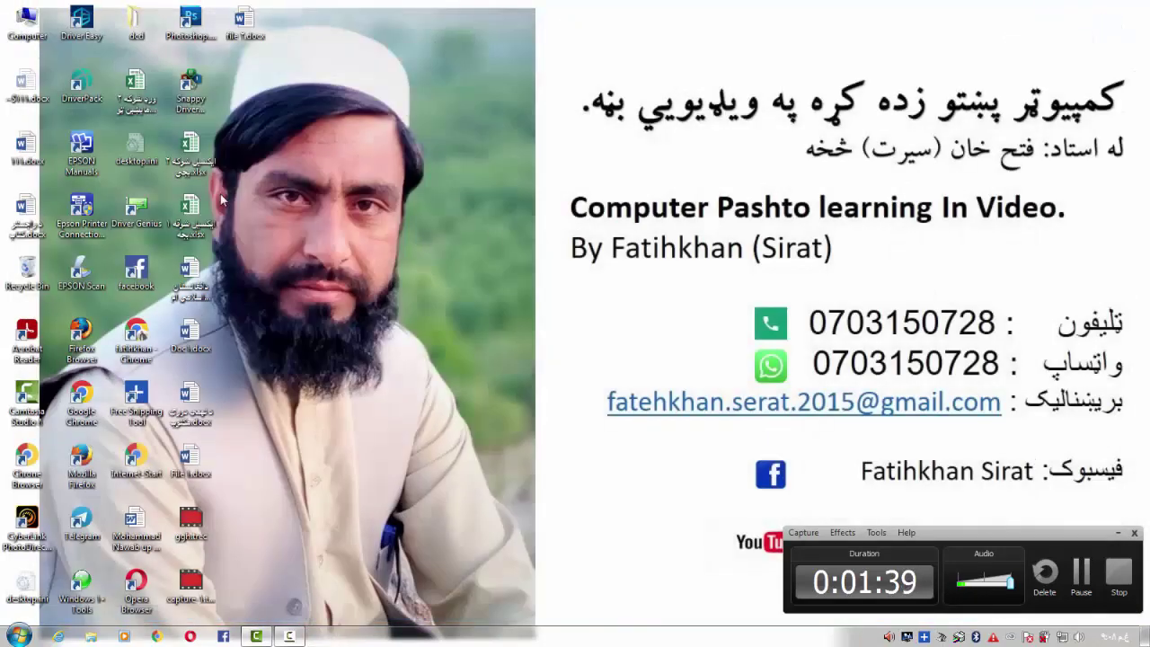
{"action": "double_click", "coordinate": [245, 23]}
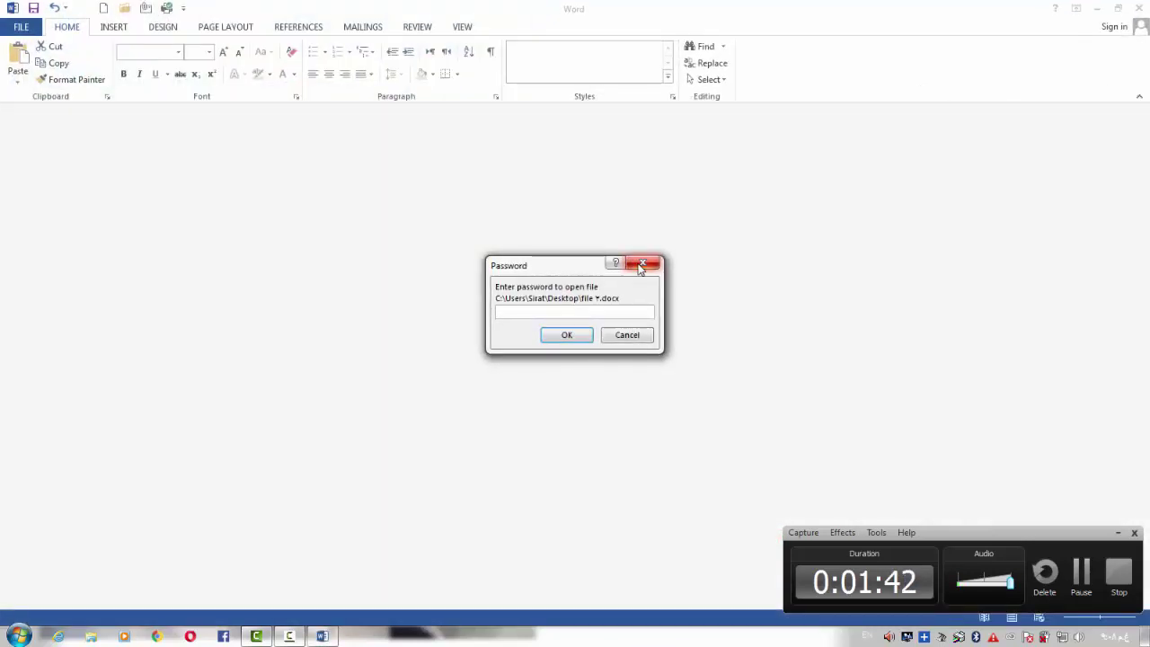
{"action": "left_click", "coordinate": [641, 265]}
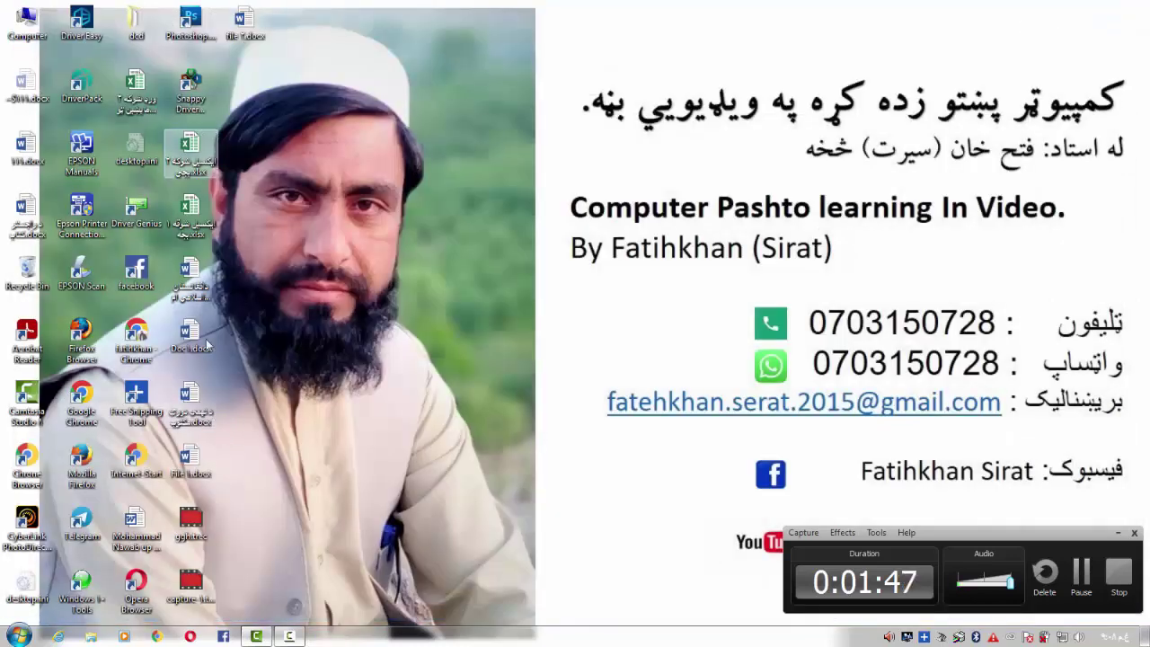
{"action": "double_click", "coordinate": [193, 456]}
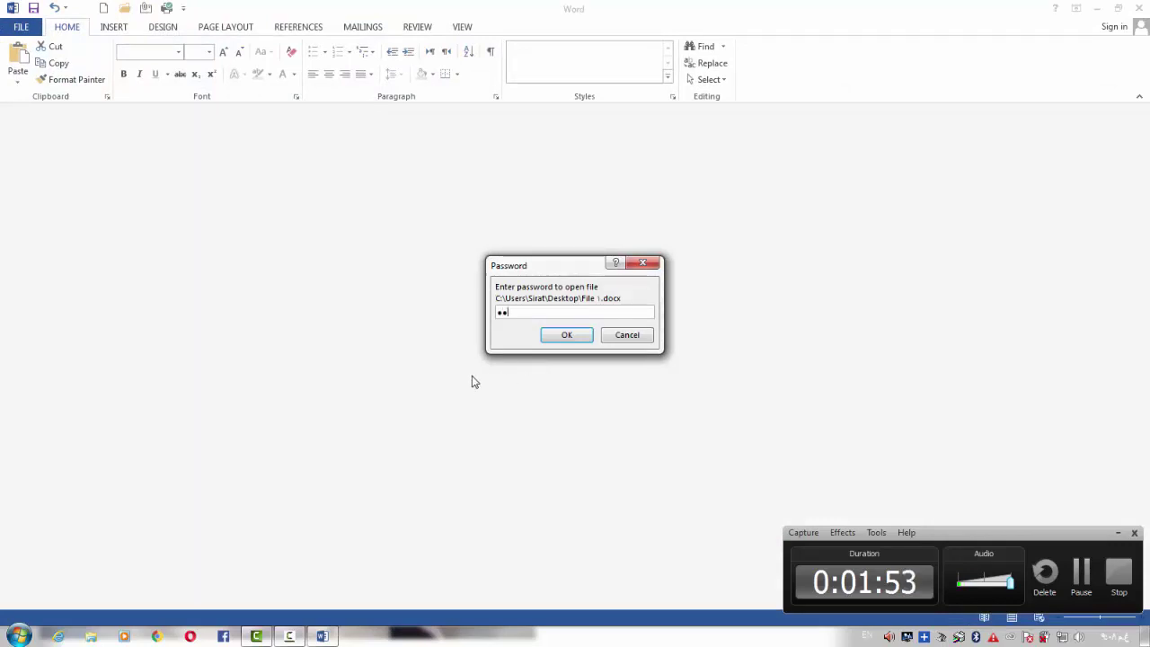
{"action": "left_click", "coordinate": [566, 336]}
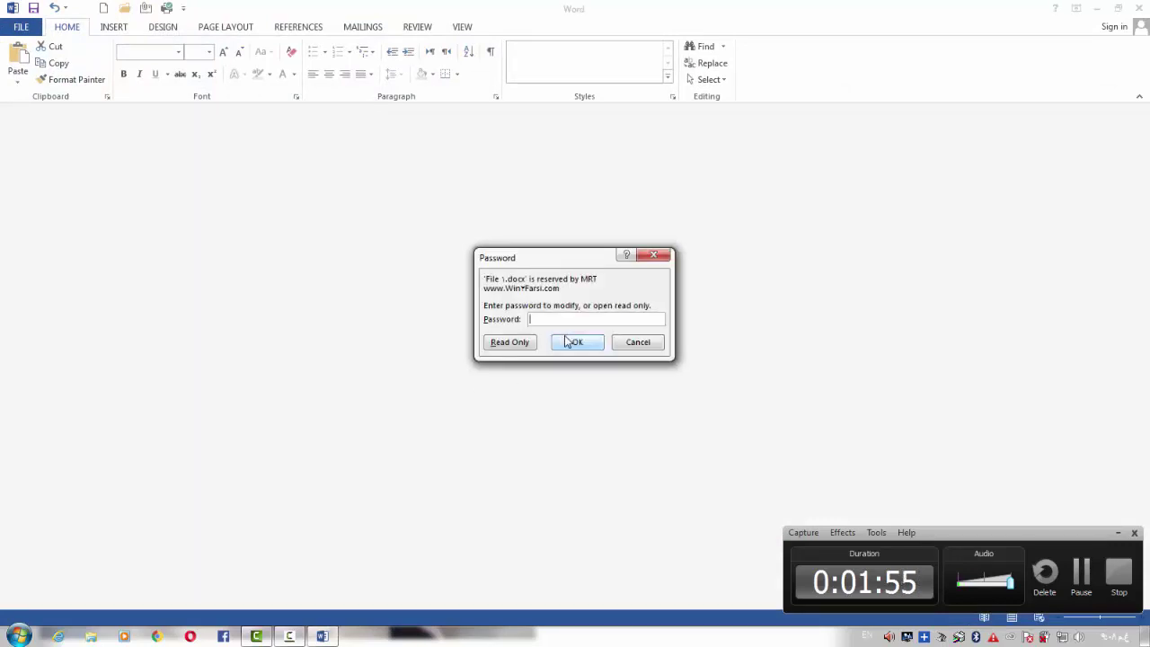
Confirm the modify password, then start saving a copy to the Desktop named 'file ٢'
{"action": "left_click", "coordinate": [563, 343]}
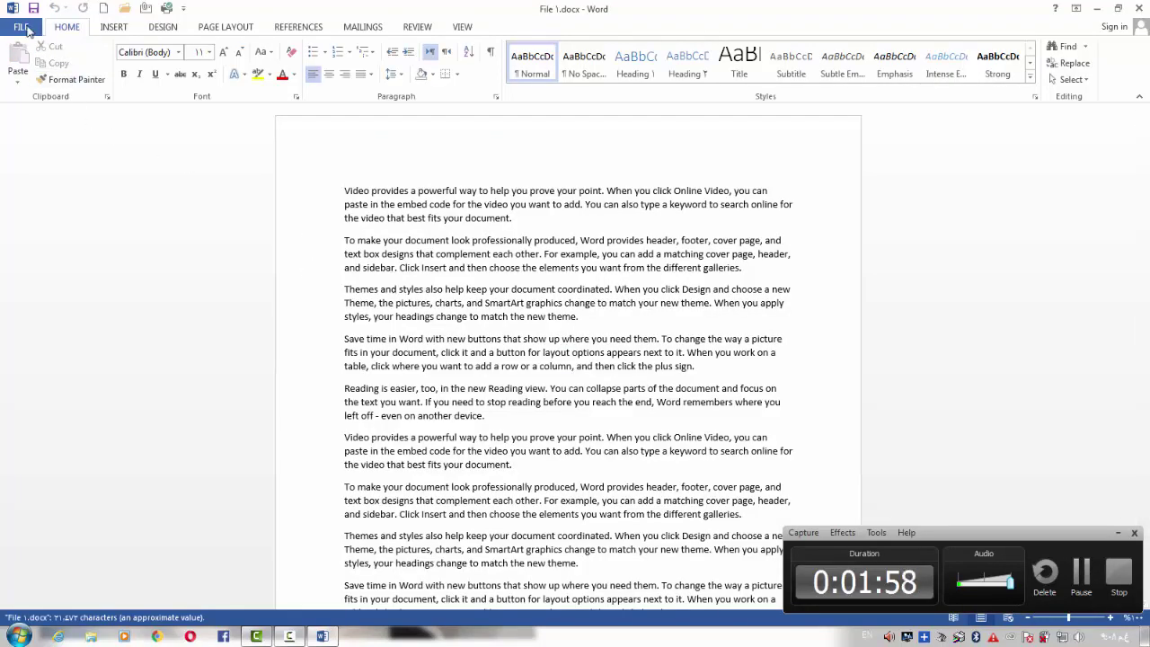
{"action": "left_click", "coordinate": [21, 27]}
{"action": "left_click", "coordinate": [50, 169]}
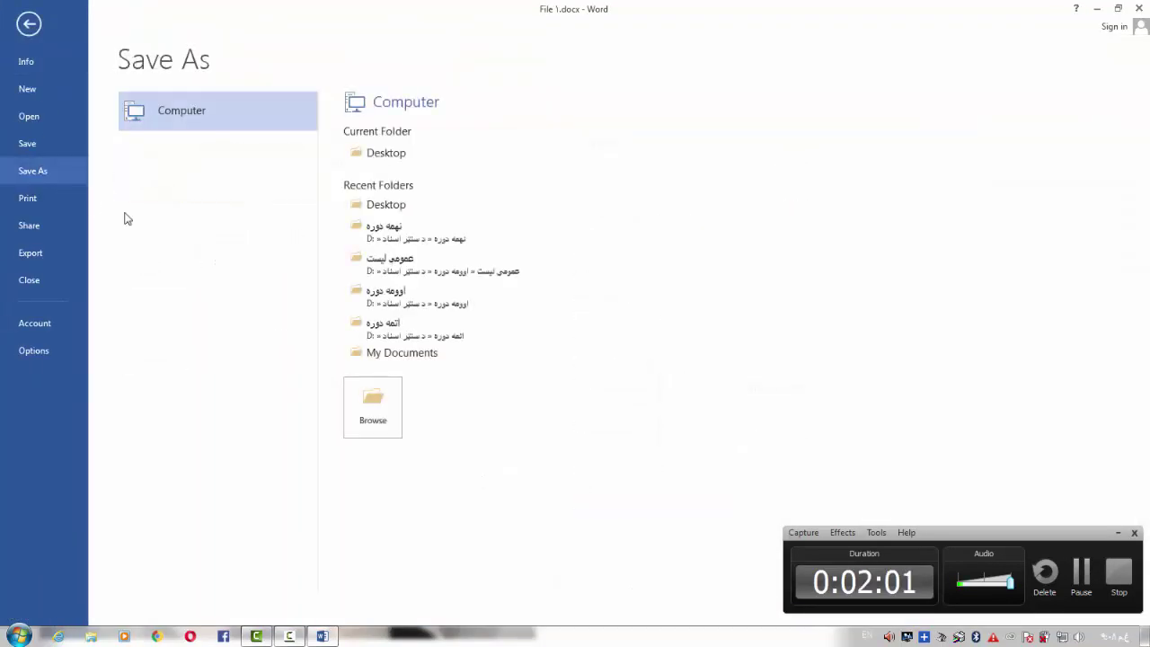
{"action": "left_click", "coordinate": [387, 155]}
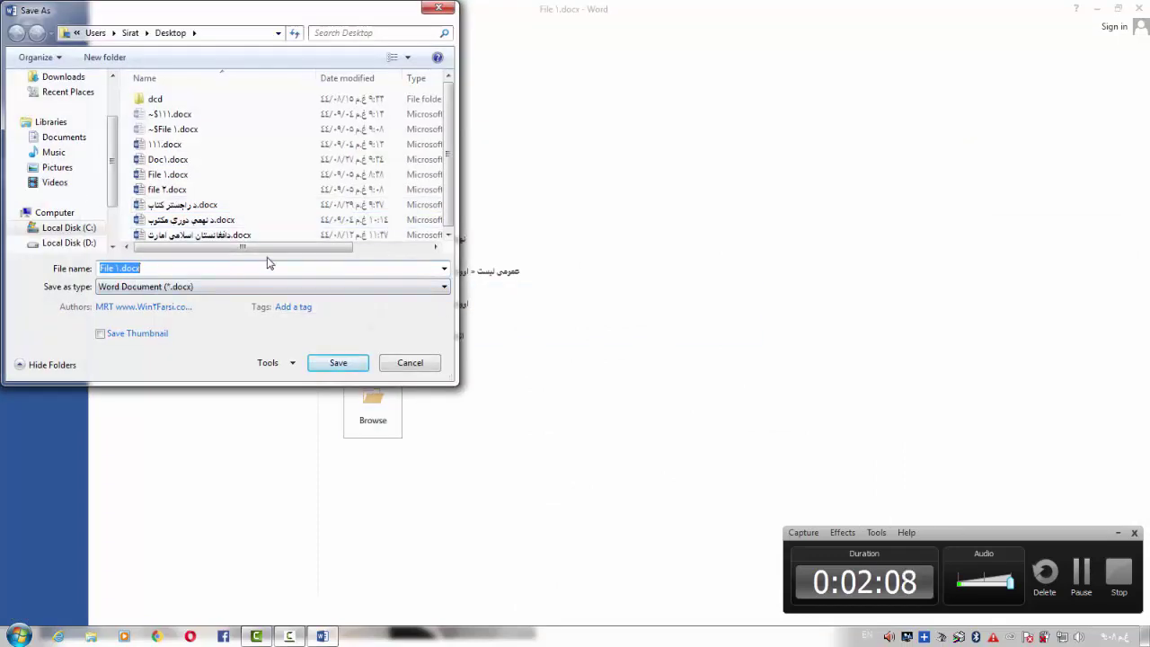
{"action": "type", "text": "file"}
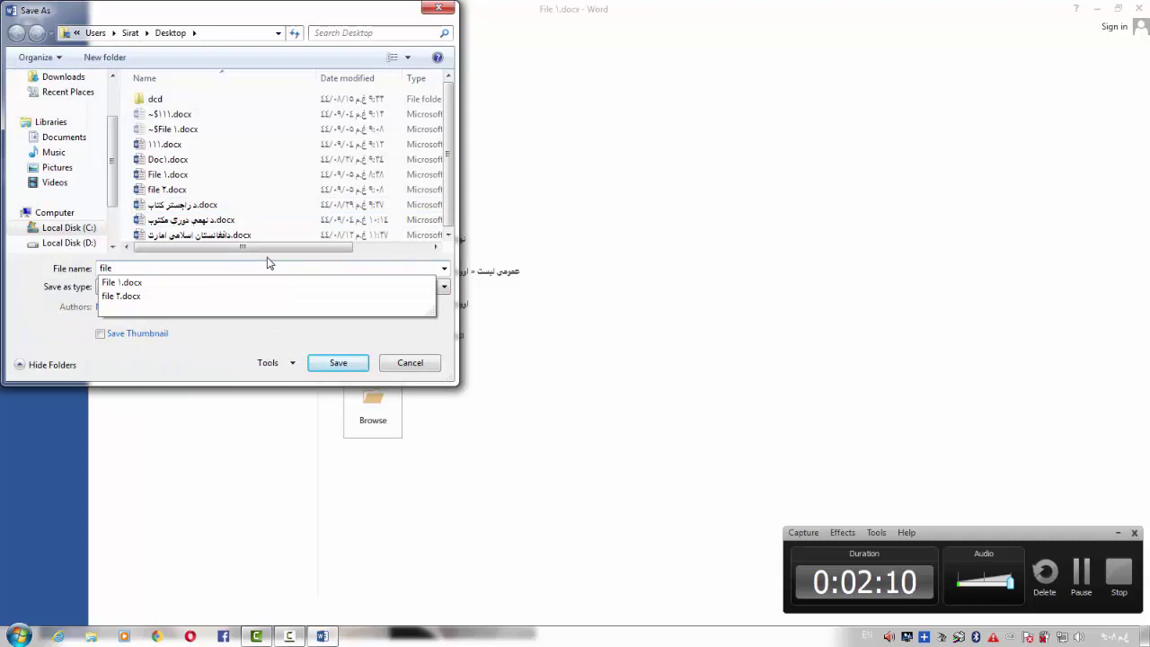
{"action": "type", "text": " ٢"}
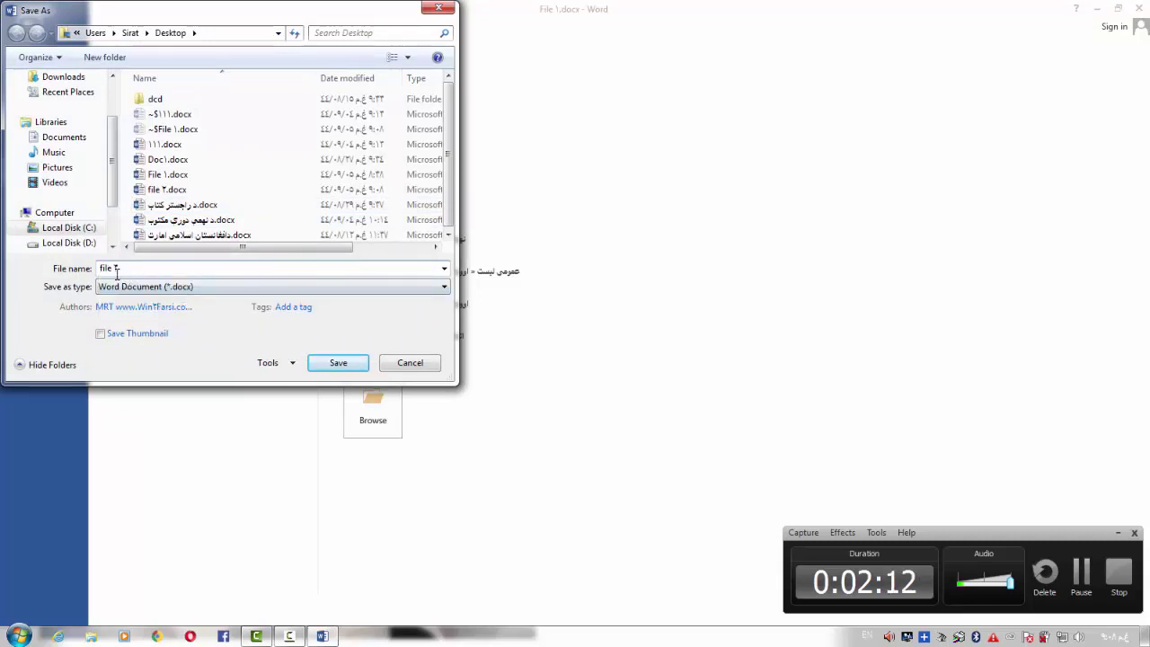
Clear both the open and modify passwords in Tools > General Options, then save
{"action": "left_click", "coordinate": [268, 363]}
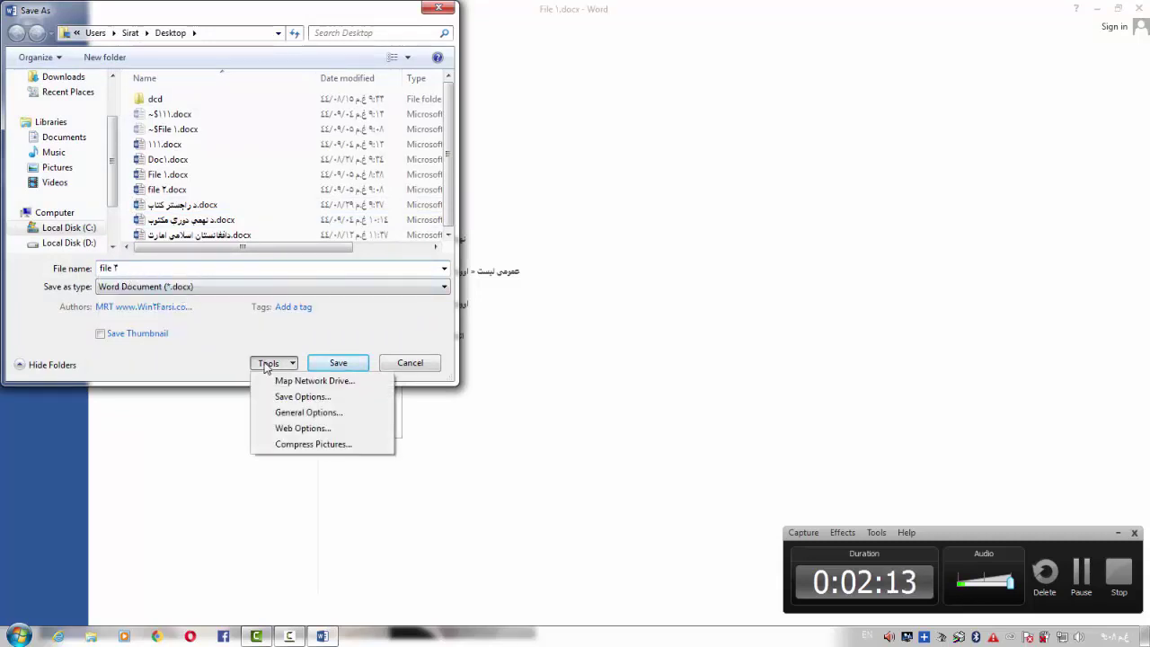
{"action": "left_click", "coordinate": [283, 415]}
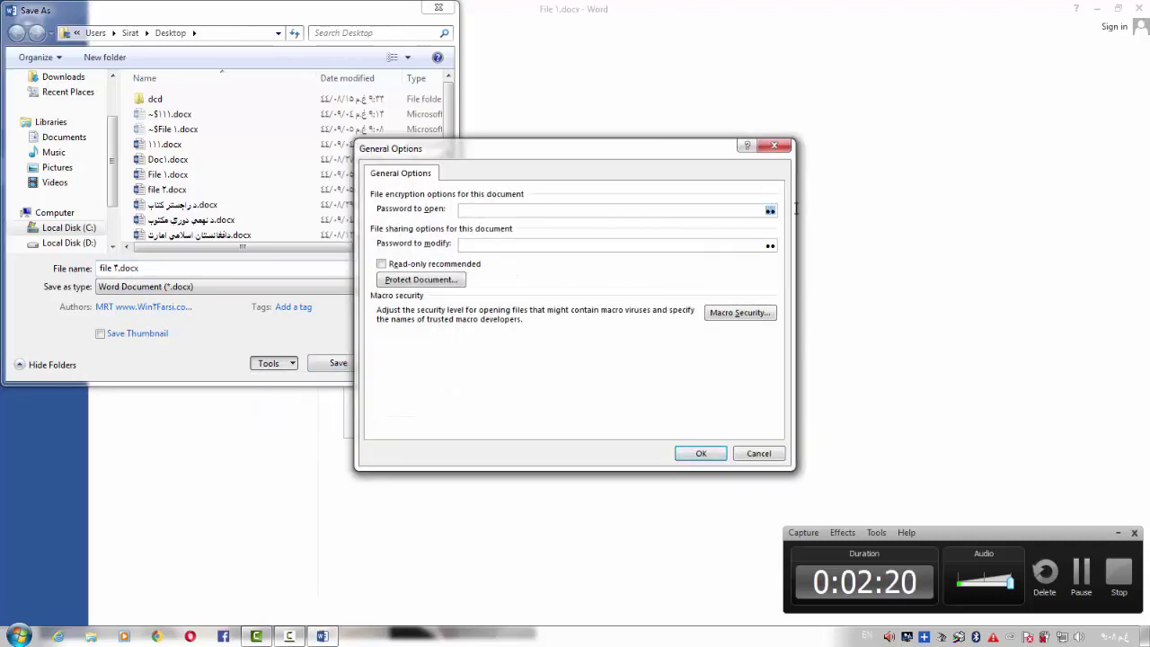
{"action": "key", "text": "BackSpace"}
{"action": "double_click", "coordinate": [754, 244]}
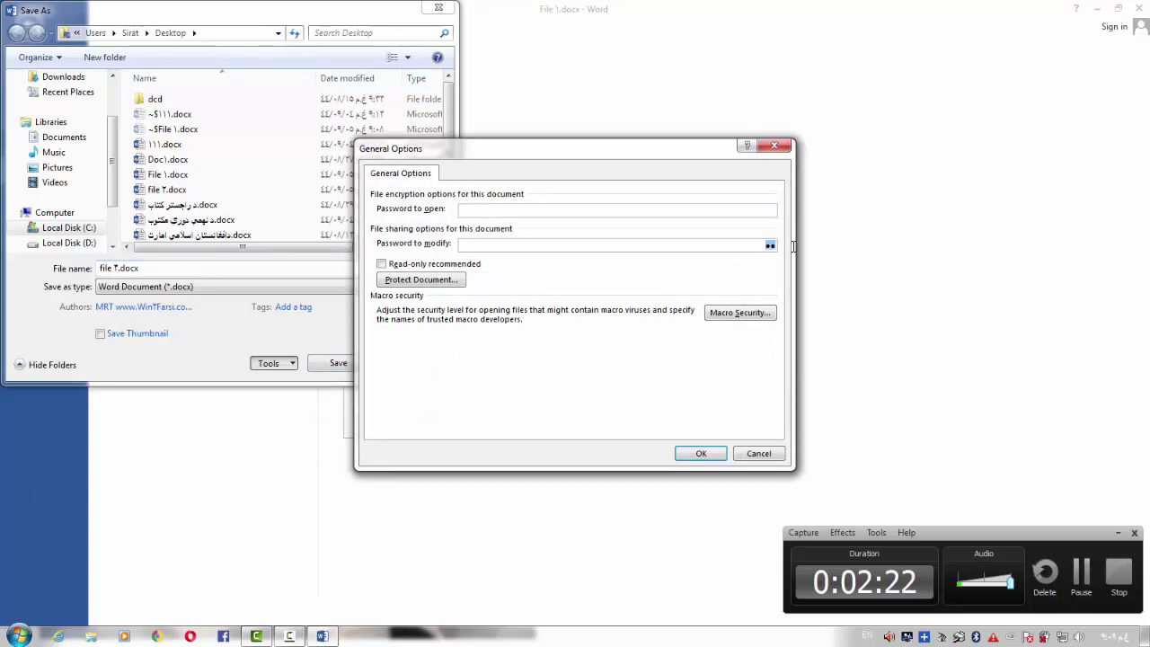
{"action": "key", "text": "BackSpace"}
{"action": "left_click", "coordinate": [701, 454]}
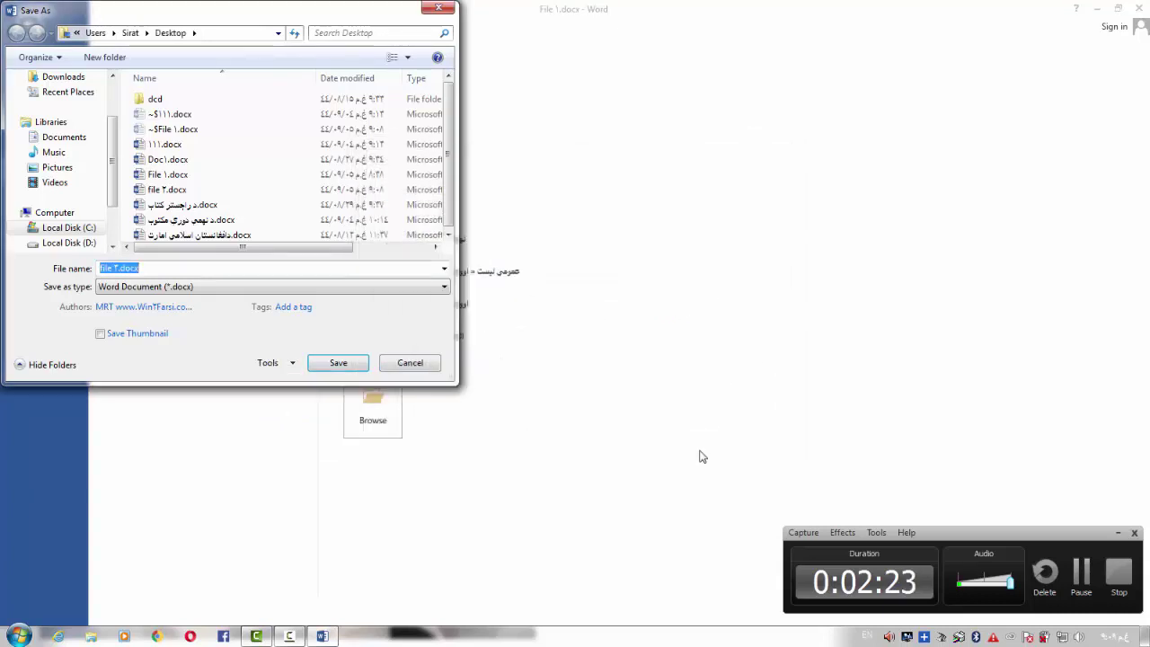
{"action": "left_click", "coordinate": [352, 366]}
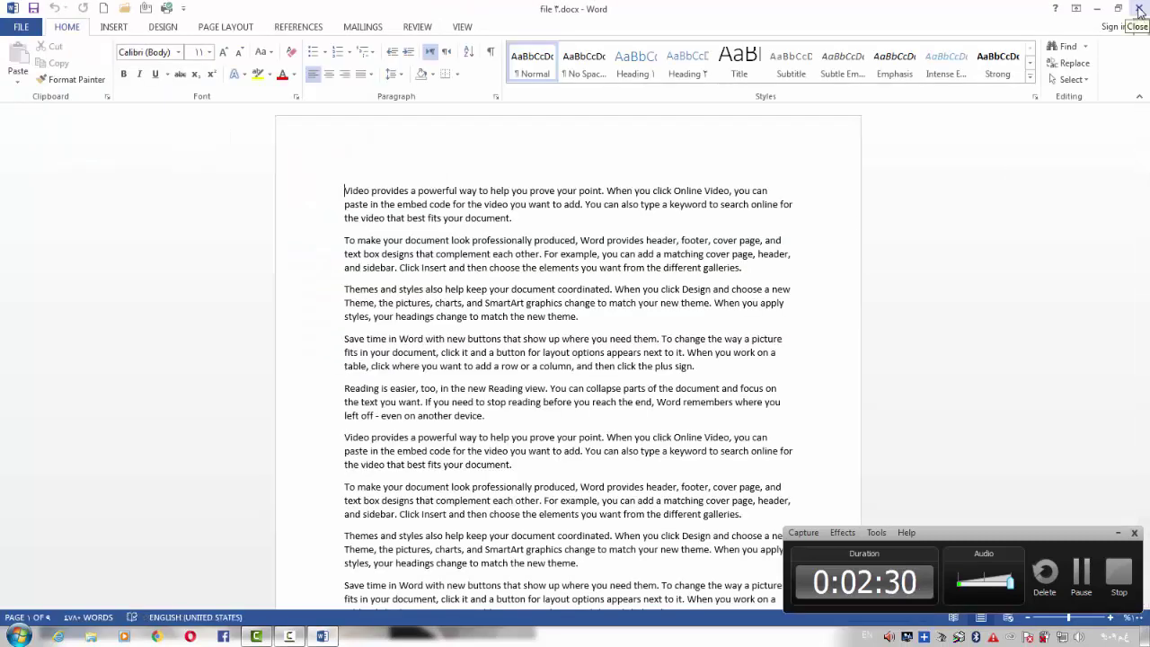
Close Word and confirm file 2 now opens without a password prompt
{"action": "left_click", "coordinate": [1138, 11]}
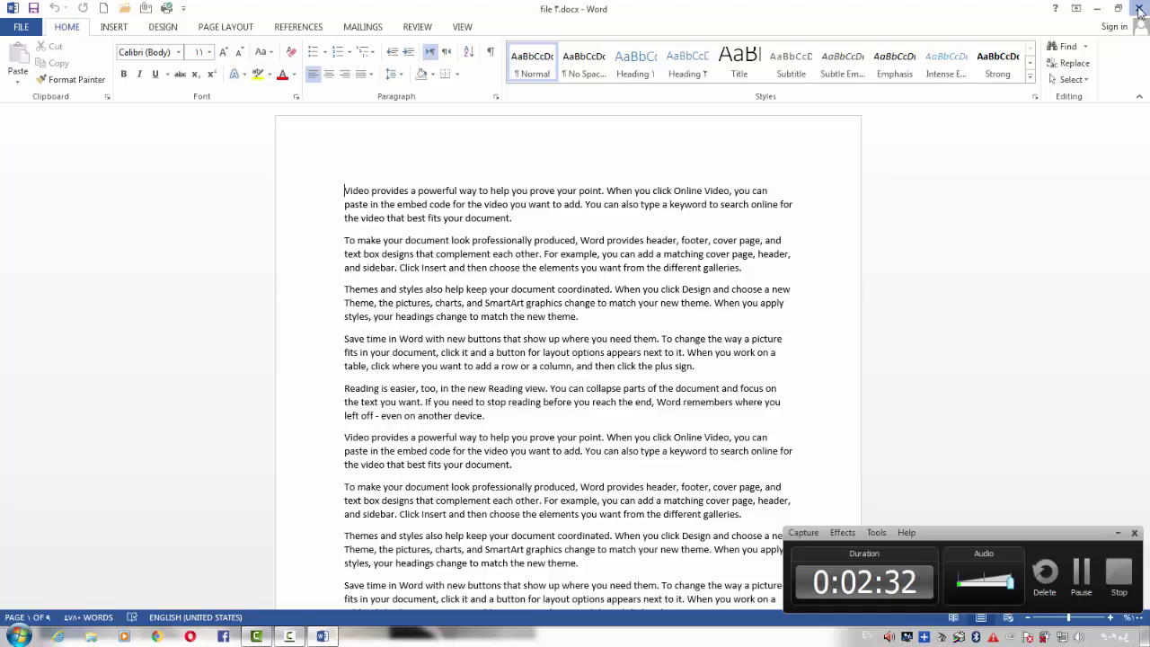
{"action": "left_click", "coordinate": [456, 174]}
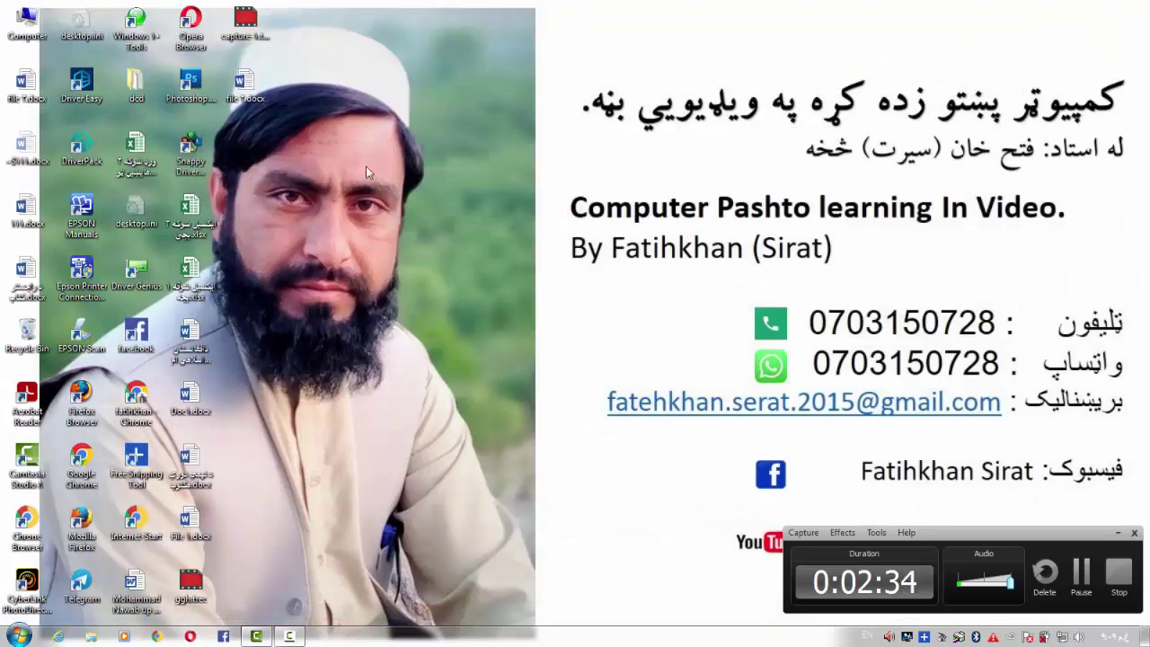
{"action": "double_click", "coordinate": [245, 87]}
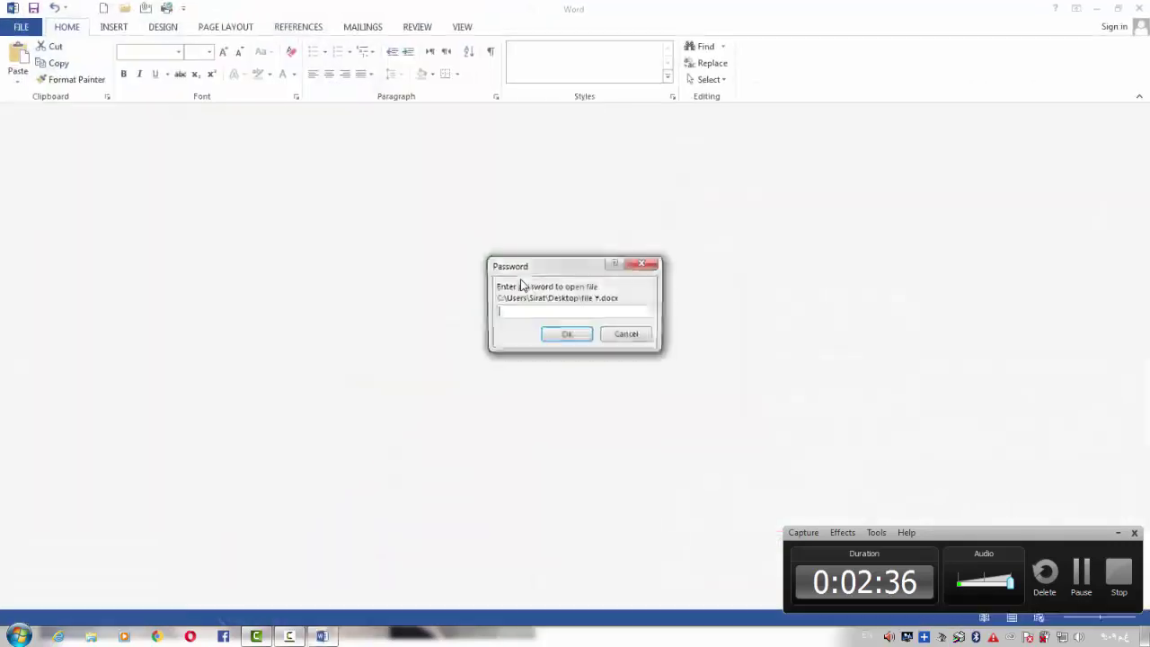
{"action": "left_click", "coordinate": [641, 263]}
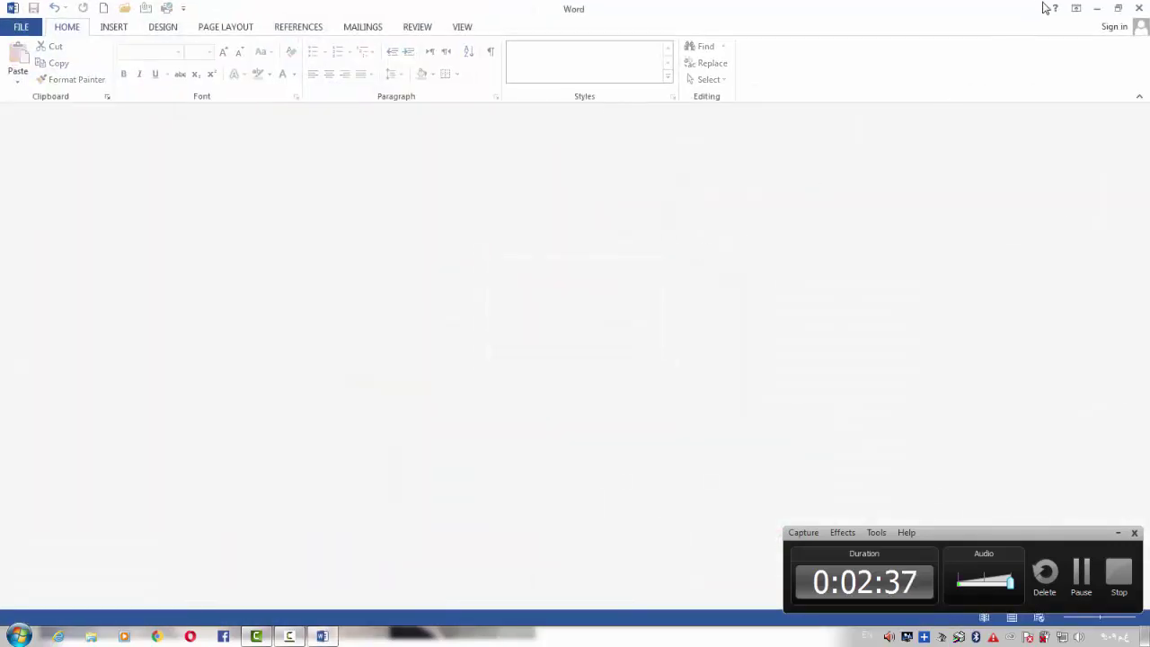
{"action": "left_click", "coordinate": [1141, 9]}
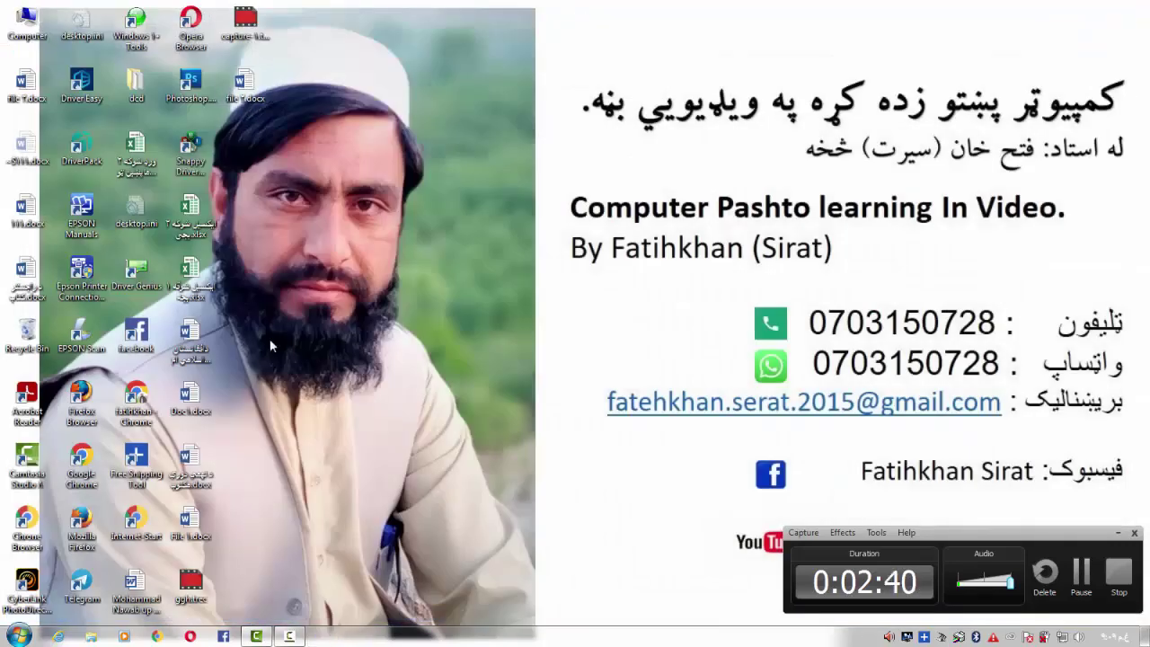
{"action": "double_click", "coordinate": [26, 88]}
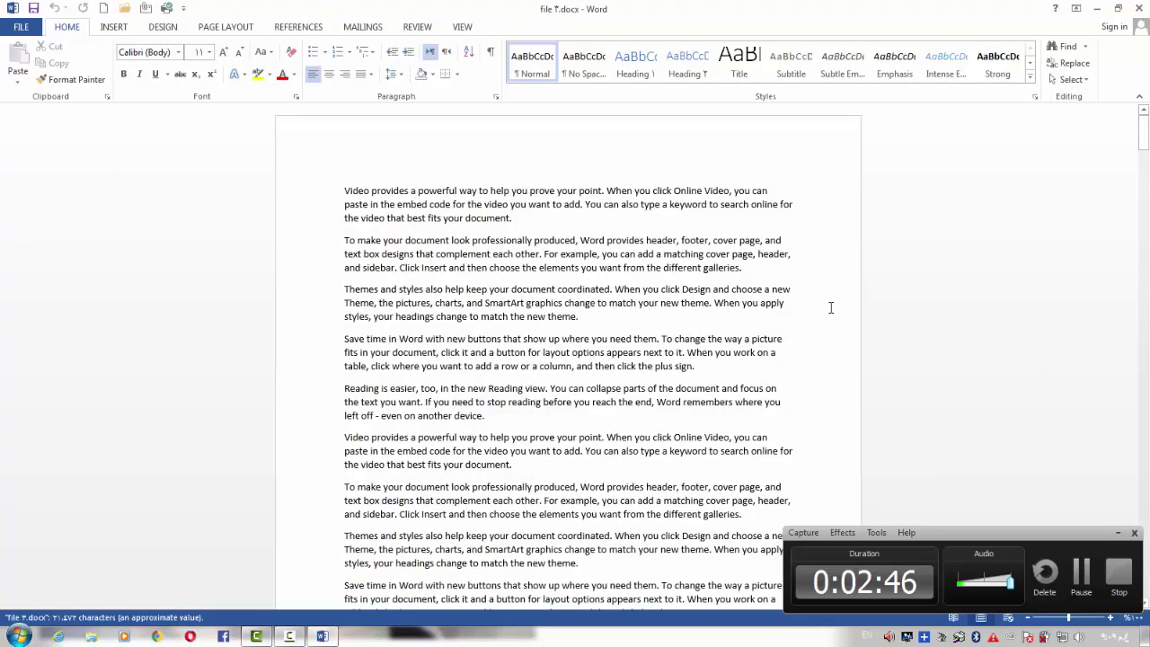
{"action": "left_click", "coordinate": [1138, 8]}
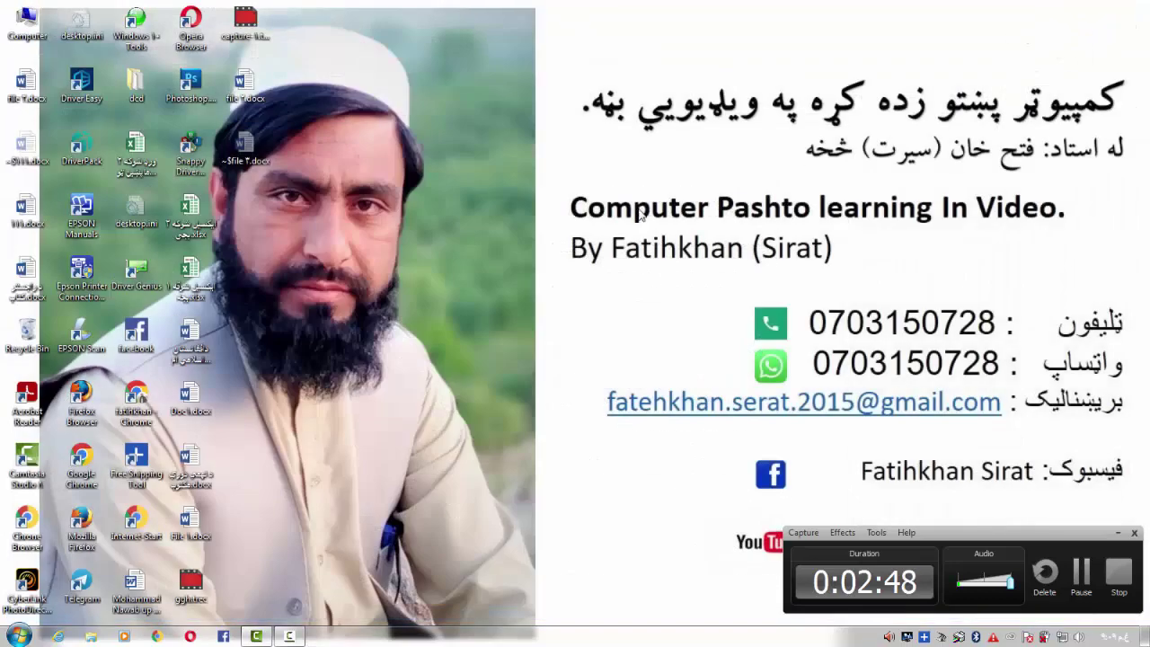
Refresh the desktop and open 111.docx, bringing its Word window to the front
{"action": "right_click", "coordinate": [418, 215]}
{"action": "left_click", "coordinate": [436, 244]}
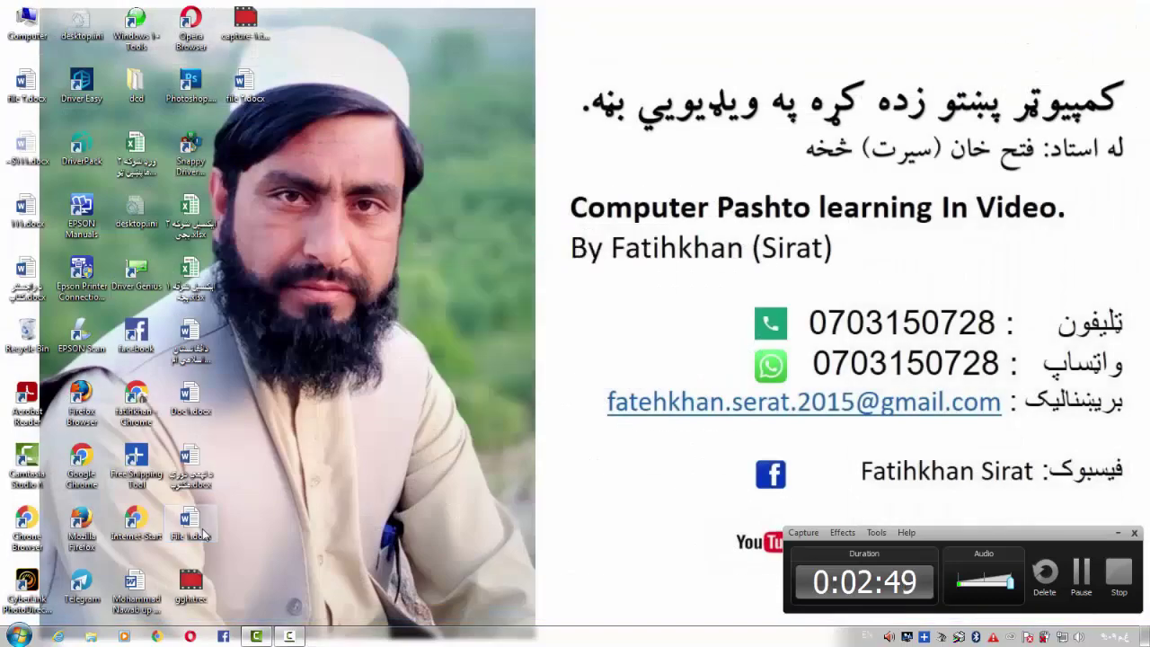
{"action": "right_click", "coordinate": [573, 188]}
{"action": "left_click", "coordinate": [595, 225]}
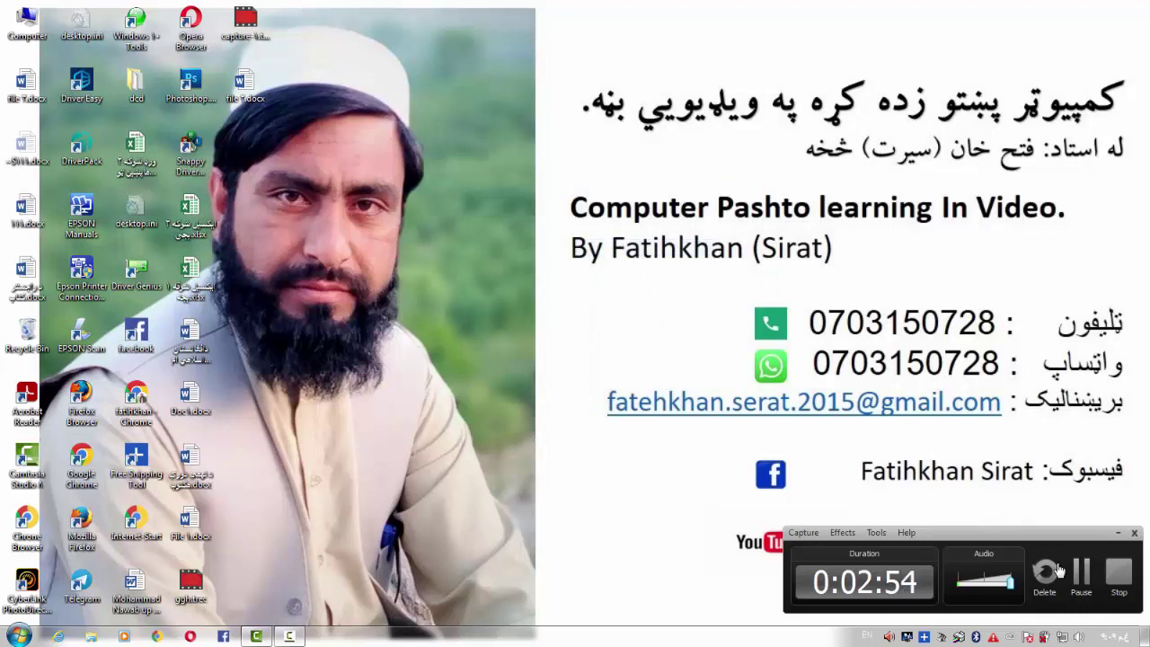
{"action": "left_click", "coordinate": [1118, 533]}
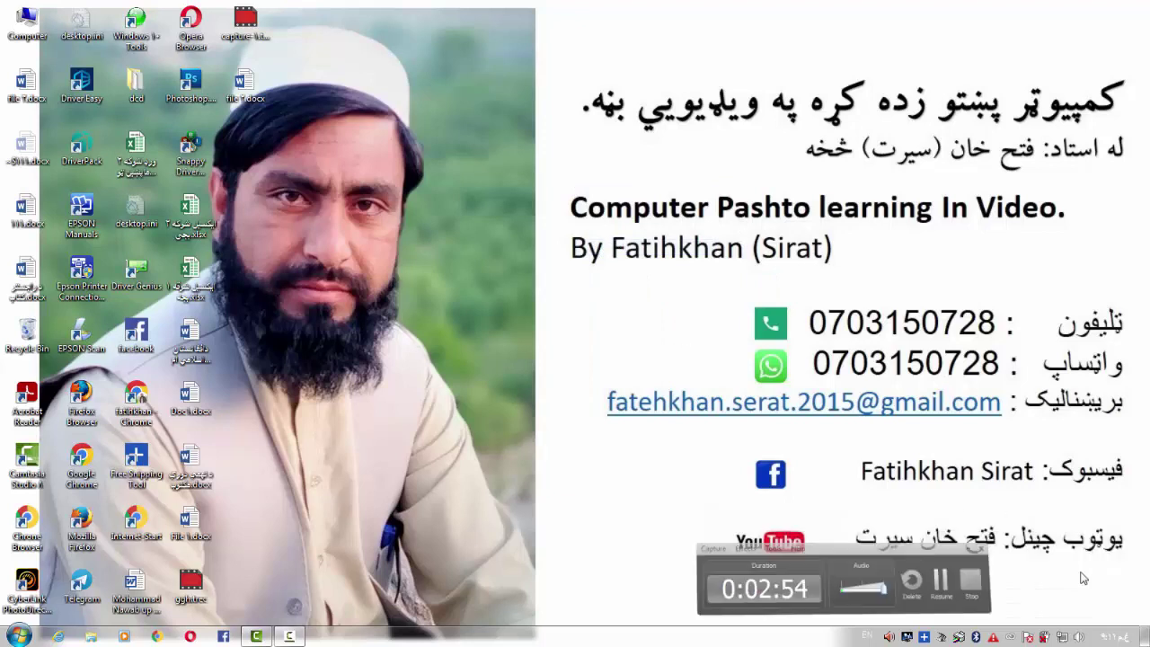
{"action": "left_click", "coordinate": [299, 637]}
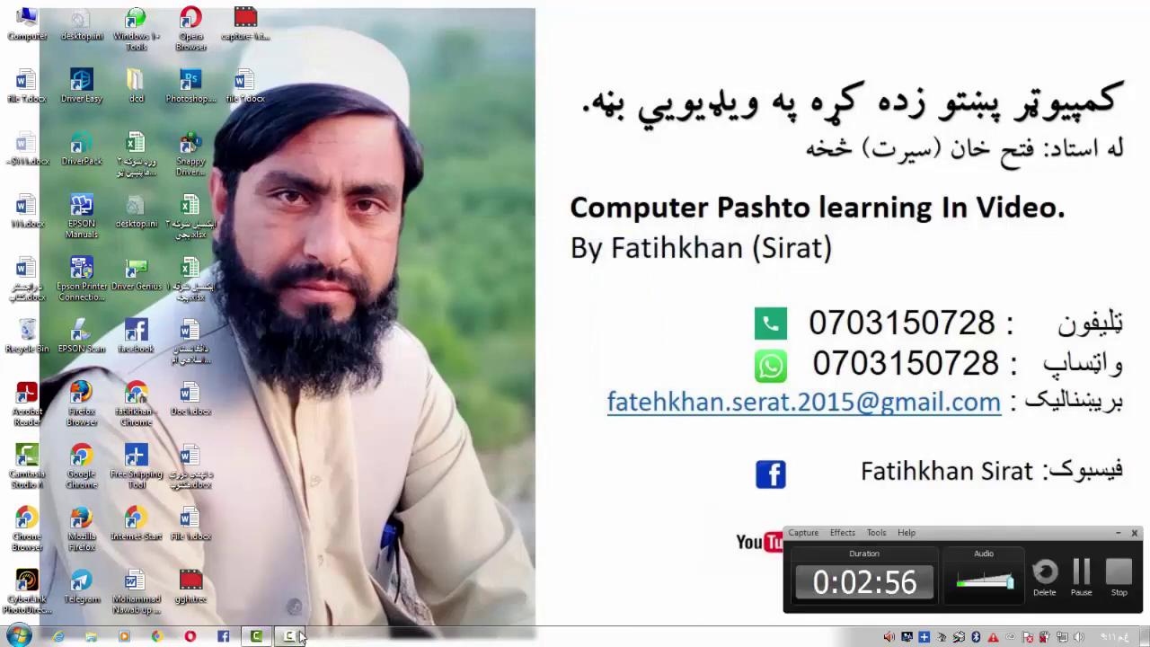
{"action": "double_click", "coordinate": [27, 205]}
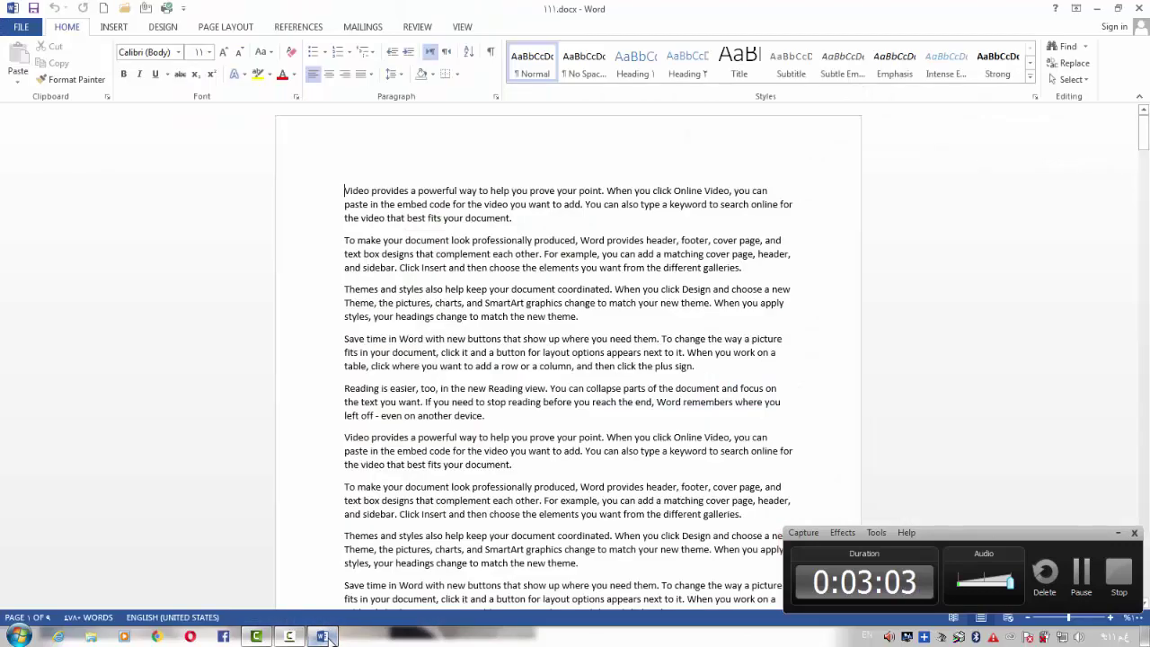
{"action": "left_click", "coordinate": [322, 636]}
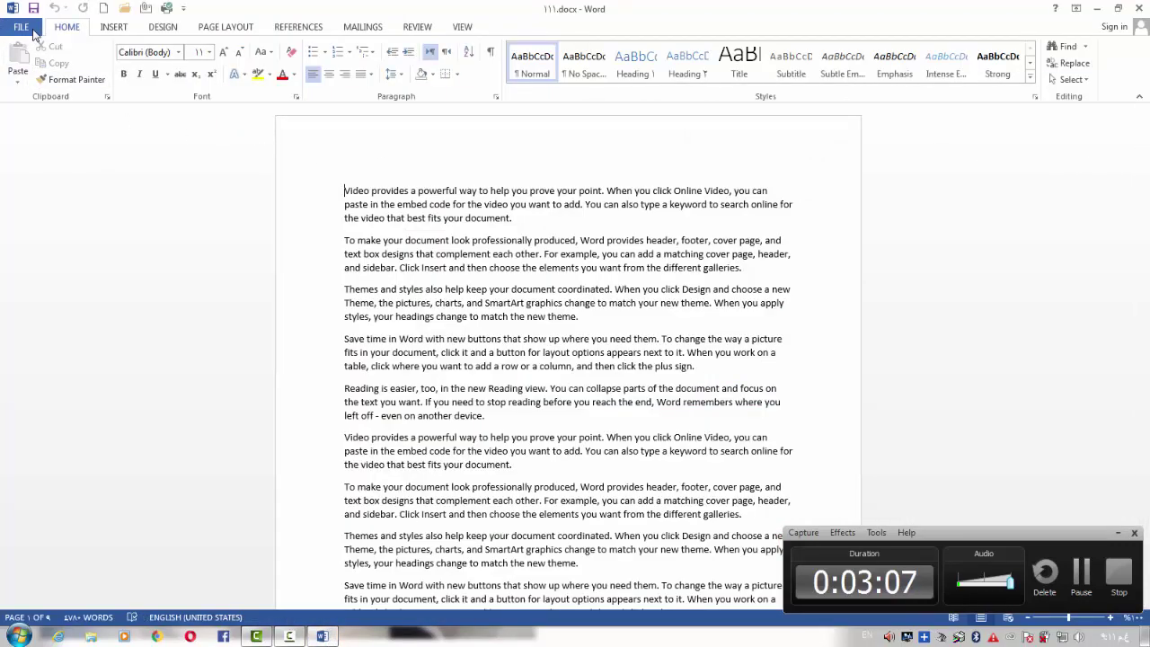
Look at the File Info page of 111.docx, then return to its window
{"action": "left_click", "coordinate": [22, 27]}
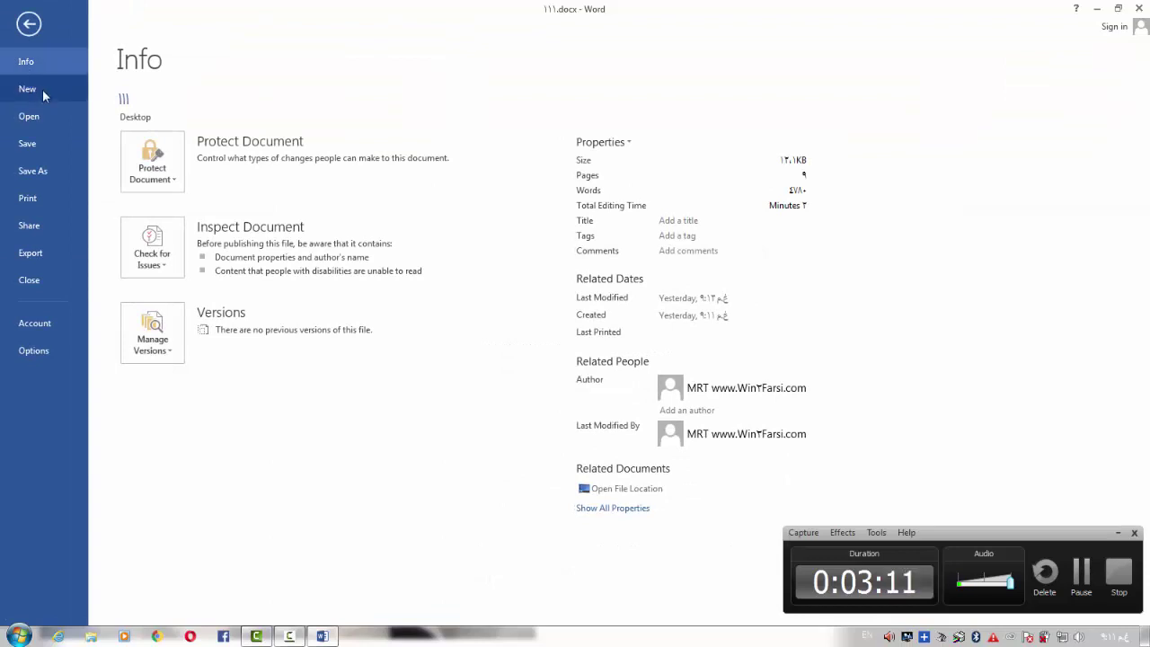
{"action": "left_click", "coordinate": [32, 34]}
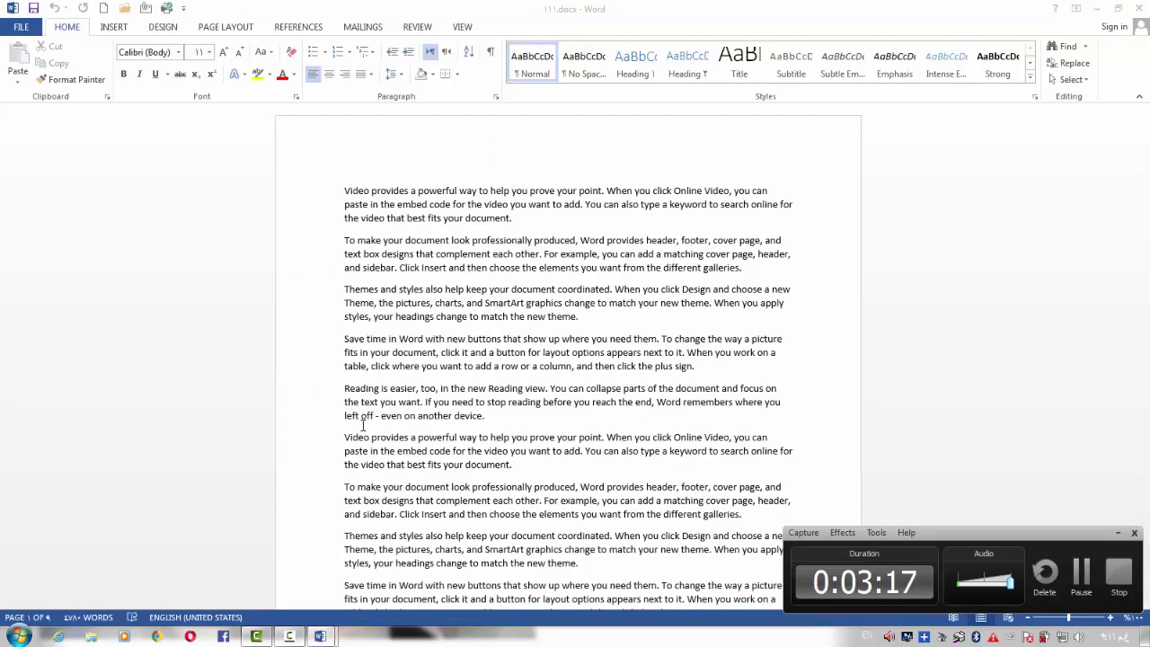
{"action": "mouse_move", "coordinate": [319, 638]}
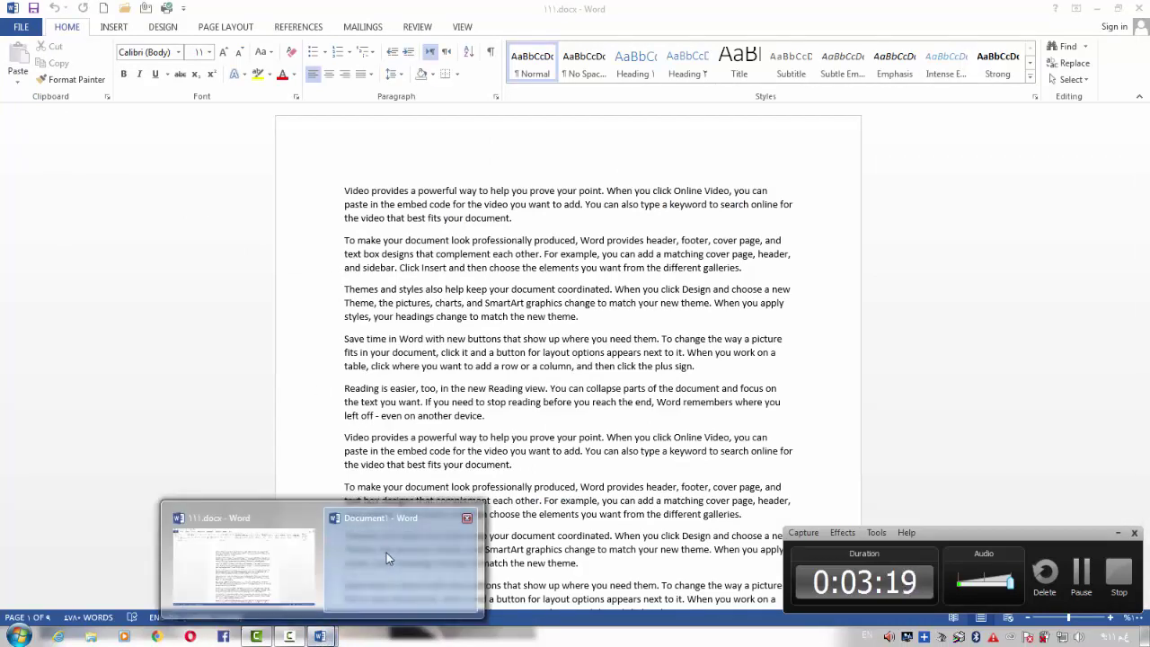
{"action": "left_click", "coordinate": [296, 560]}
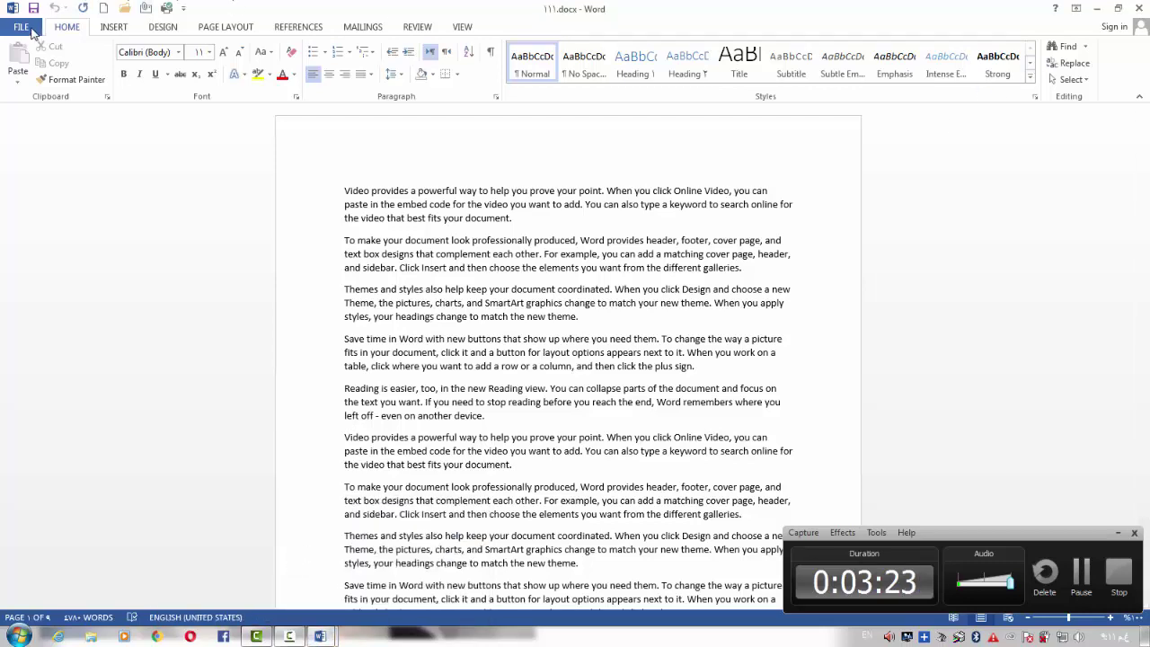
Create a new blank document, view its Info page, then close it
{"action": "left_click", "coordinate": [21, 26]}
{"action": "left_click", "coordinate": [33, 93]}
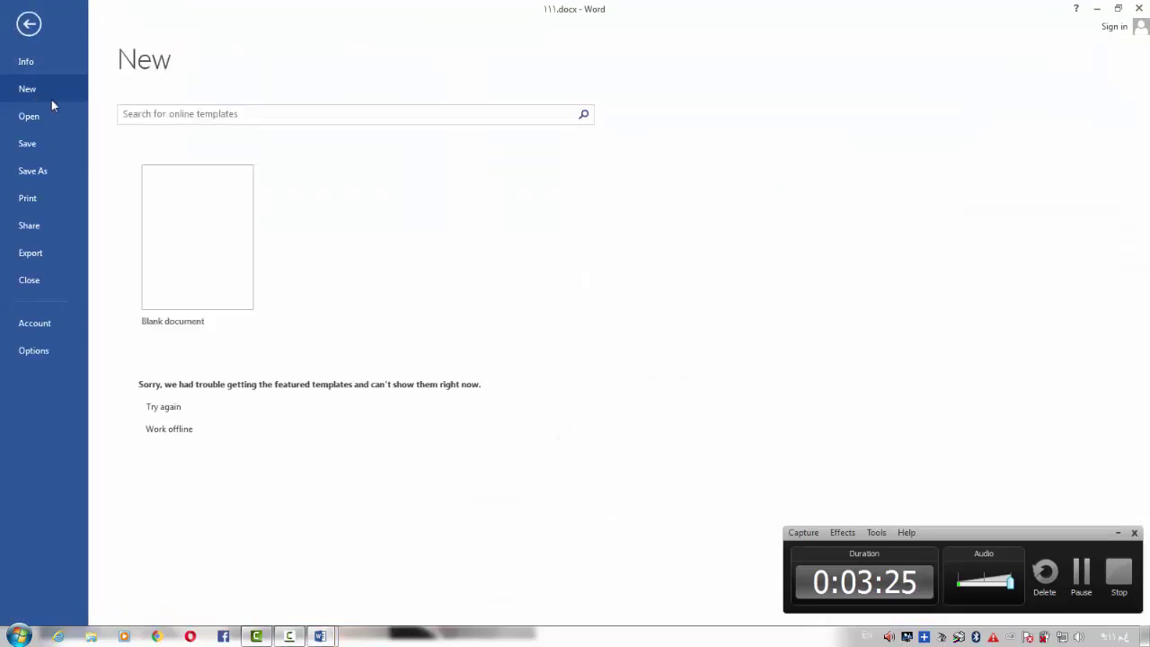
{"action": "left_click", "coordinate": [211, 267]}
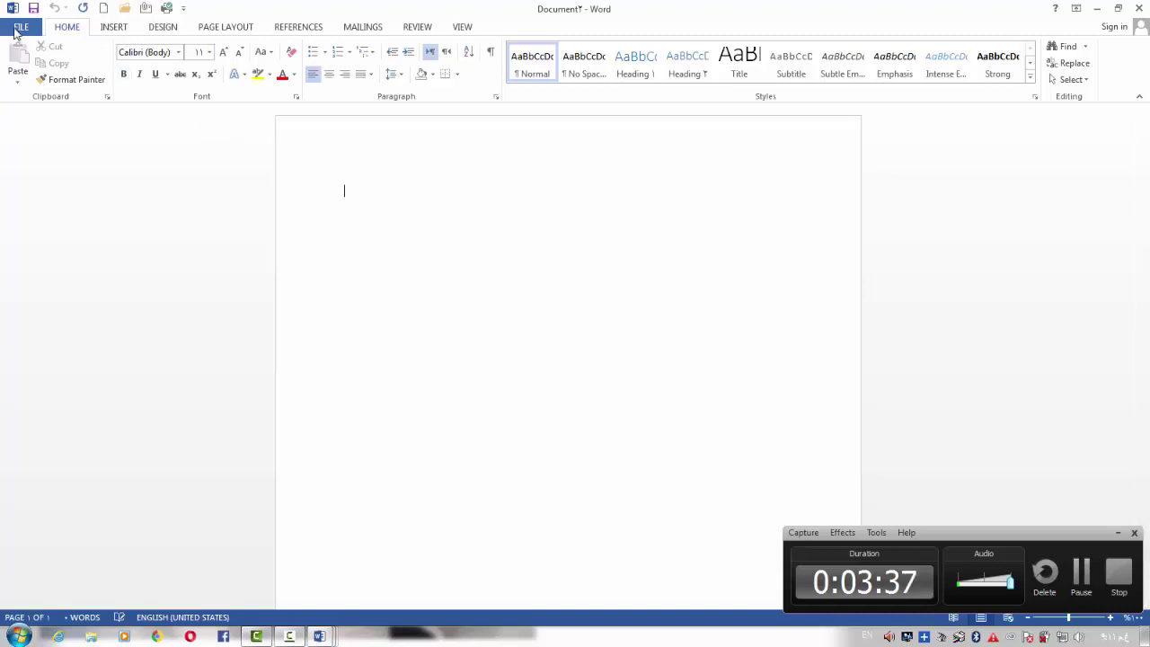
{"action": "left_click", "coordinate": [22, 28]}
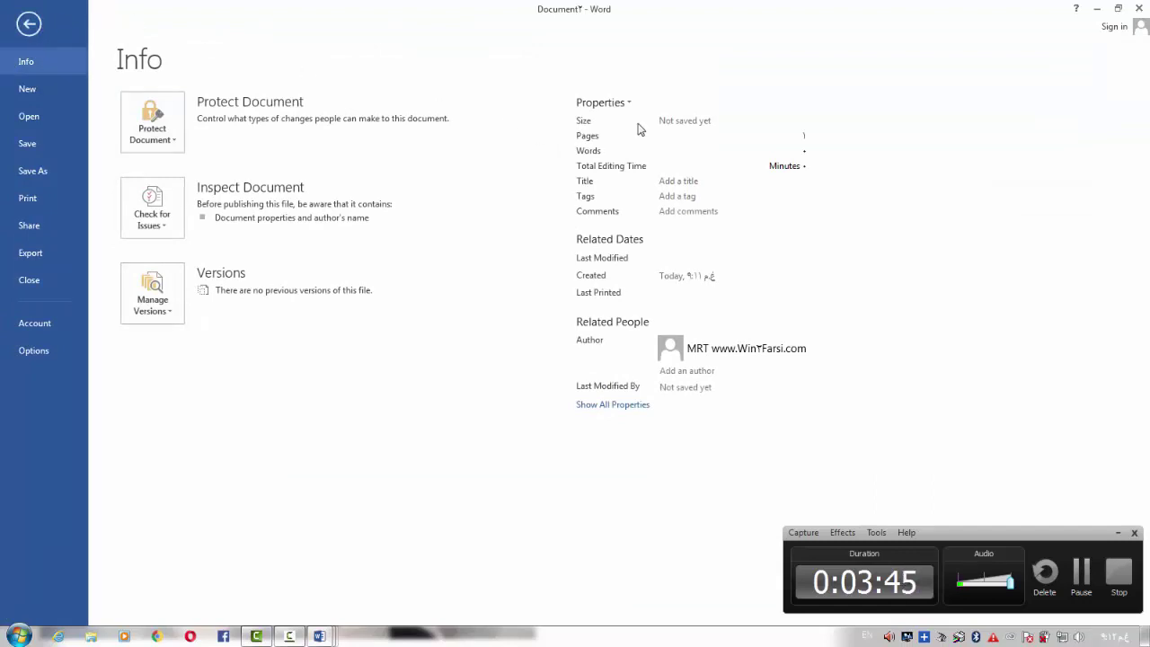
{"action": "left_click", "coordinate": [1139, 8]}
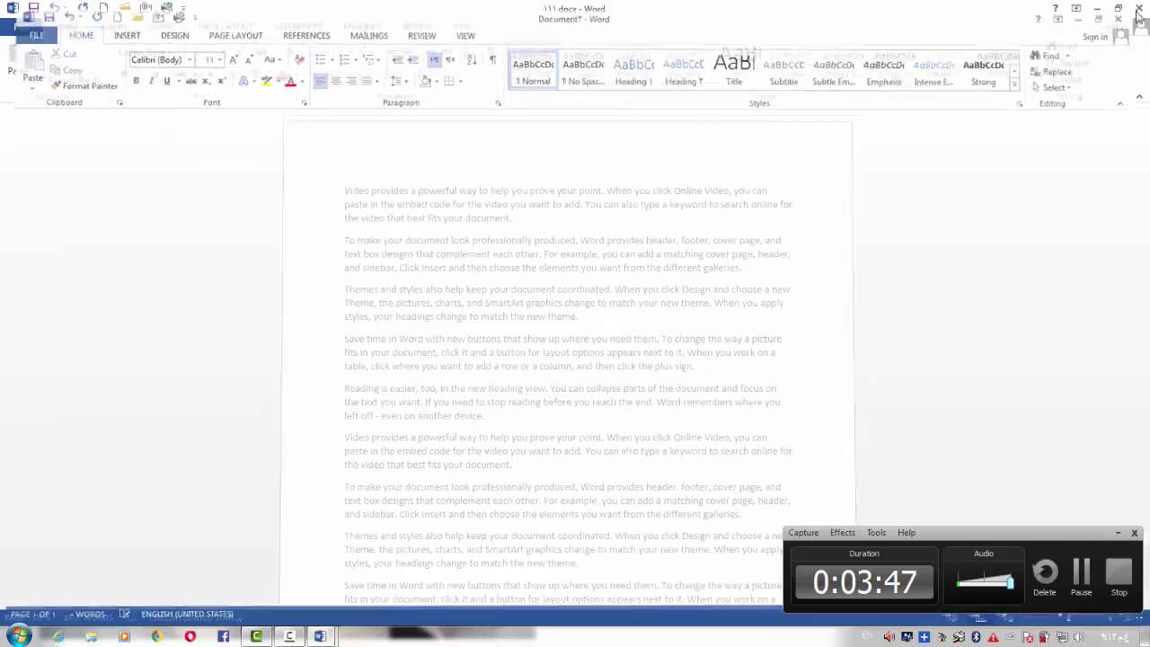
Close 111.docx and the remaining Word window from the taskbar
{"action": "left_click", "coordinate": [1139, 8]}
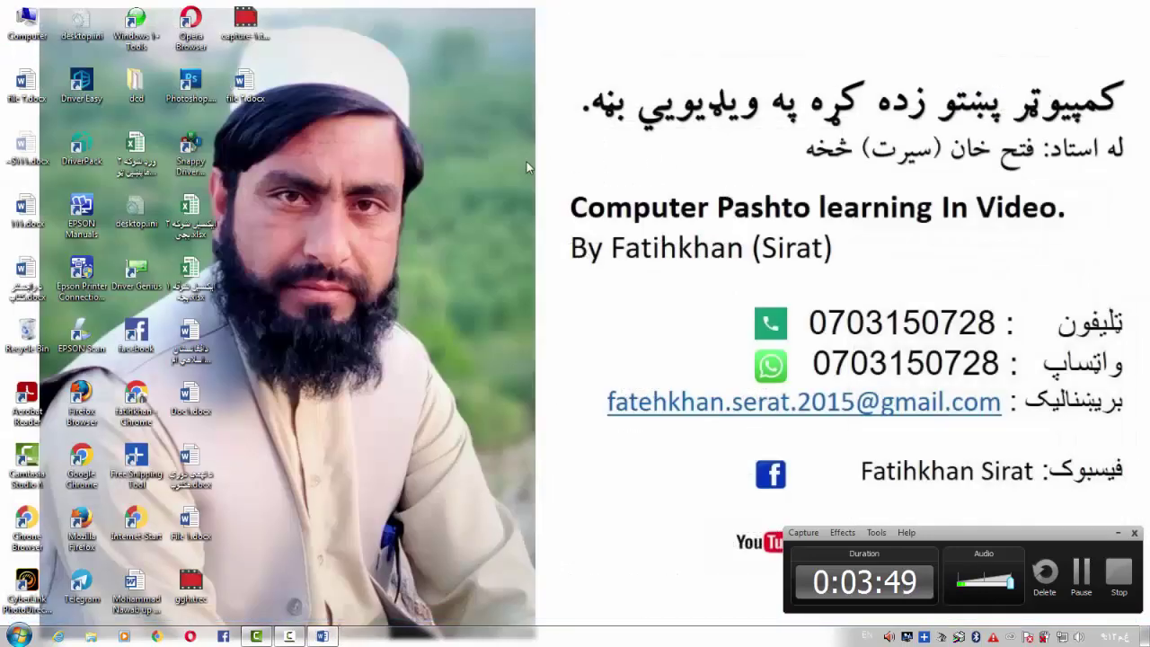
{"action": "right_click", "coordinate": [322, 636]}
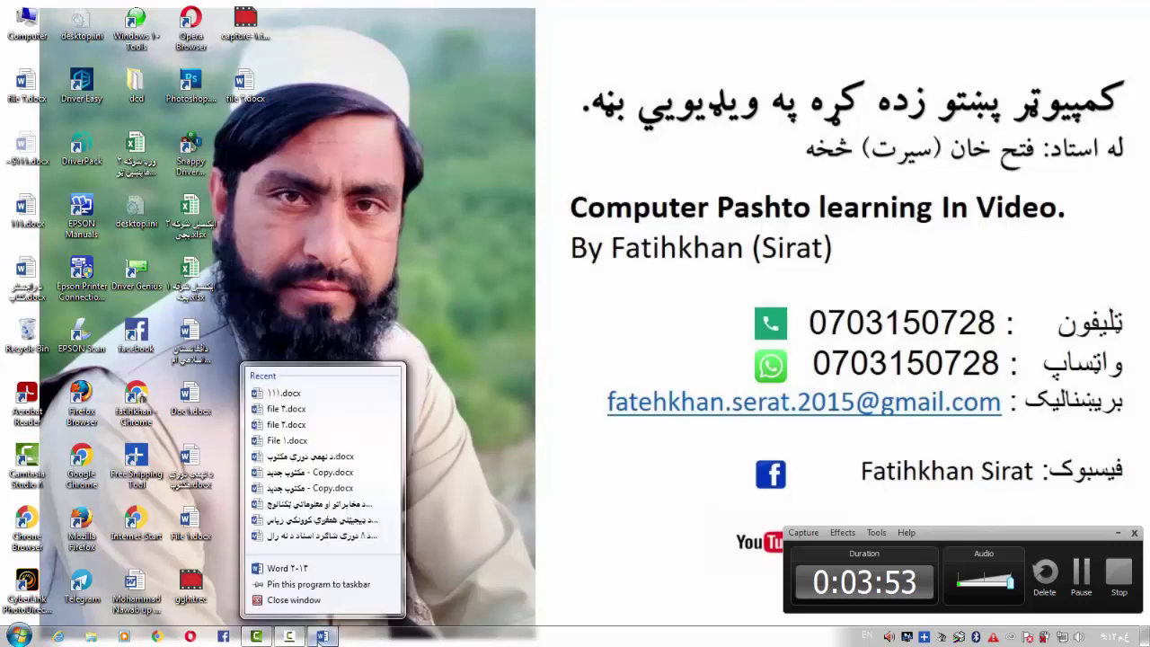
{"action": "left_click", "coordinate": [325, 610]}
Refresh the desktop, open file 3.docx and maximize the Word window
{"action": "right_click", "coordinate": [468, 308]}
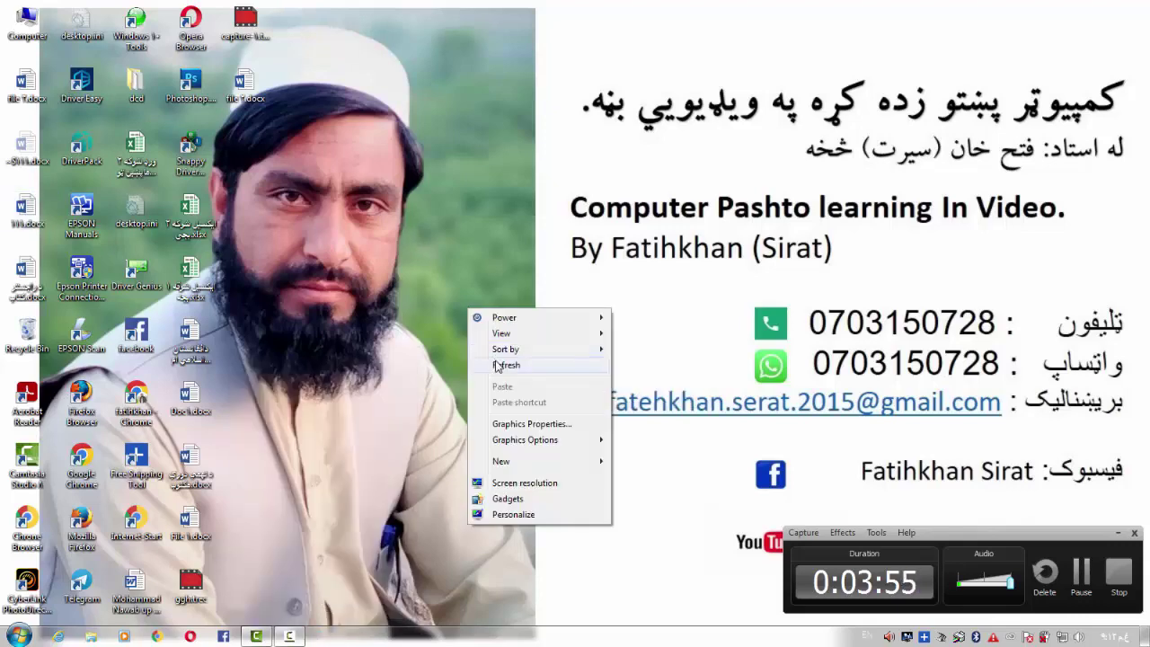
{"action": "left_click", "coordinate": [494, 361]}
{"action": "double_click", "coordinate": [26, 85]}
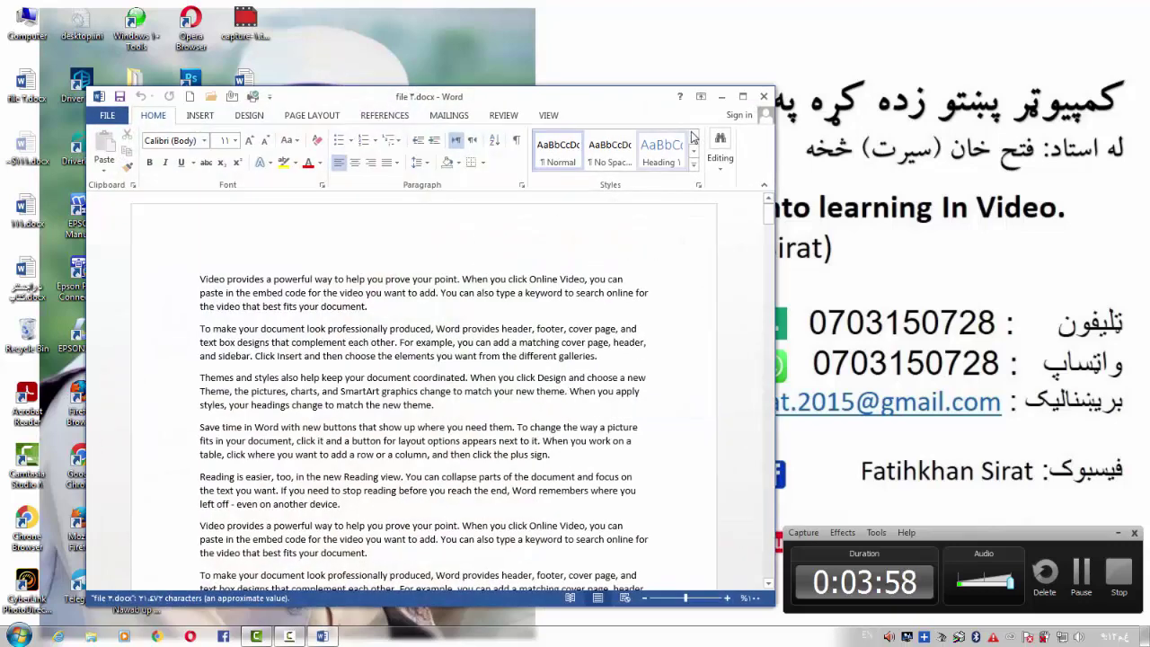
{"action": "left_click", "coordinate": [743, 96]}
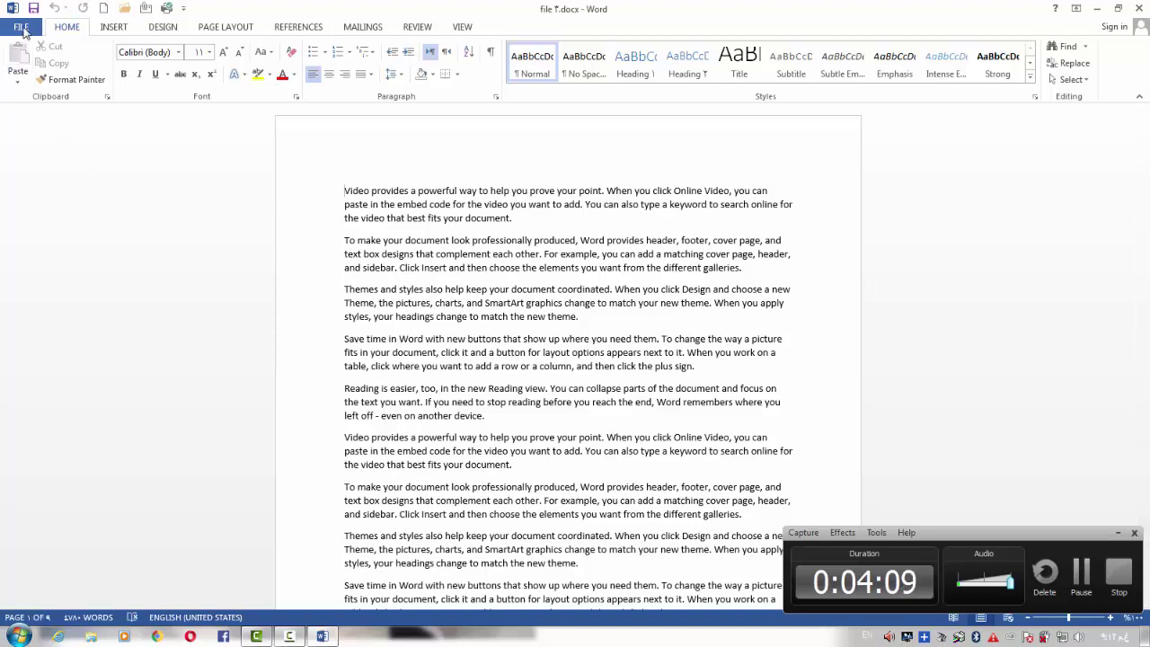
On file 3's Info page, enter the Pashto title 'مپیوتر زده' in the Title property
{"action": "left_click", "coordinate": [21, 28]}
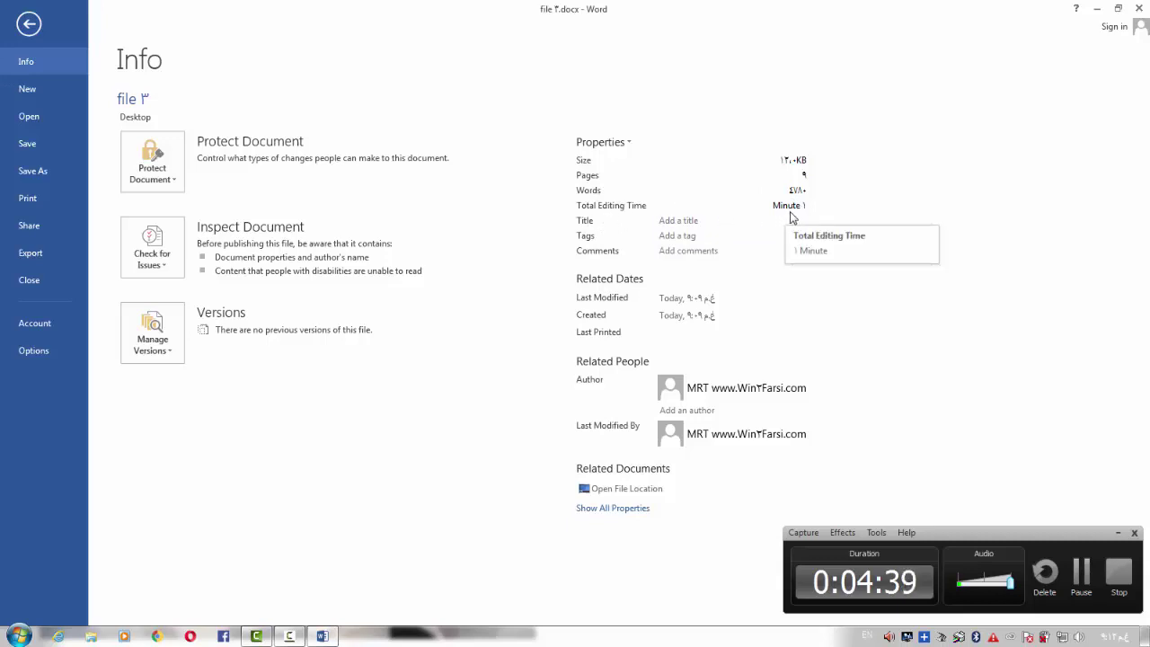
{"action": "left_click", "coordinate": [690, 221]}
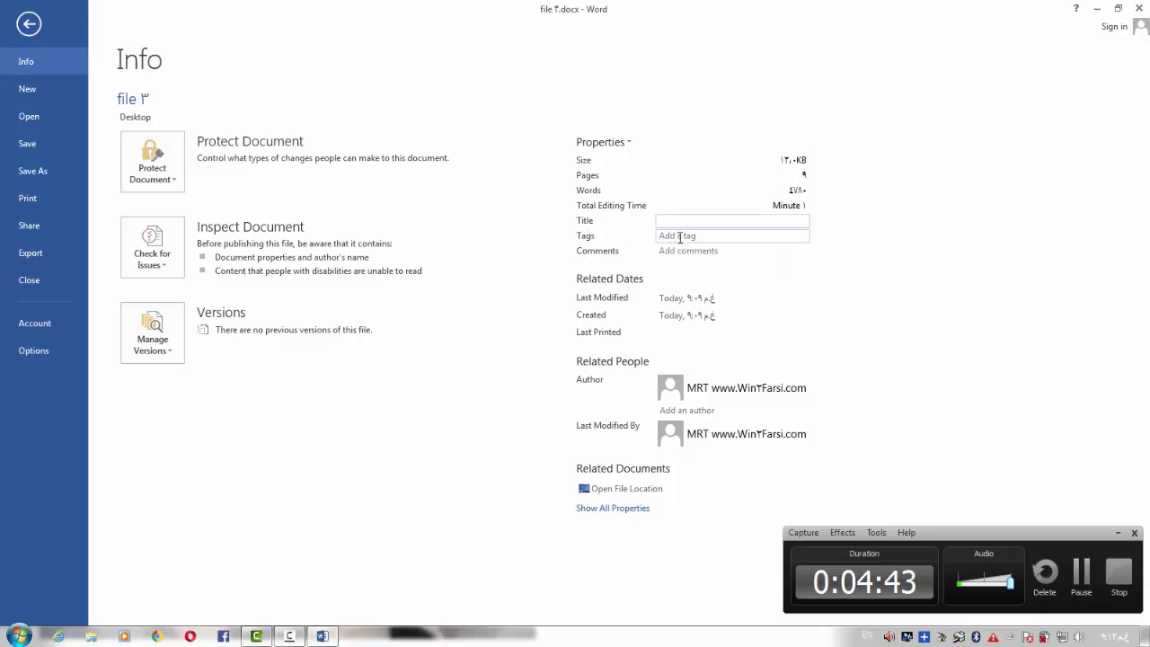
{"action": "left_click", "coordinate": [676, 236]}
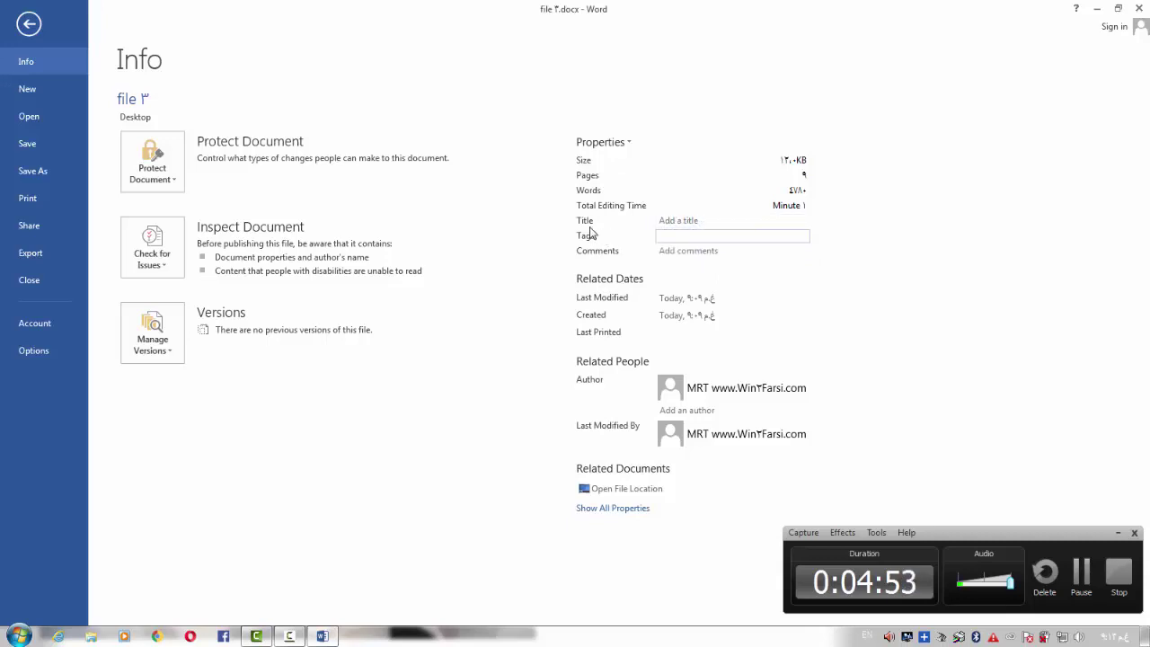
{"action": "left_click", "coordinate": [694, 220]}
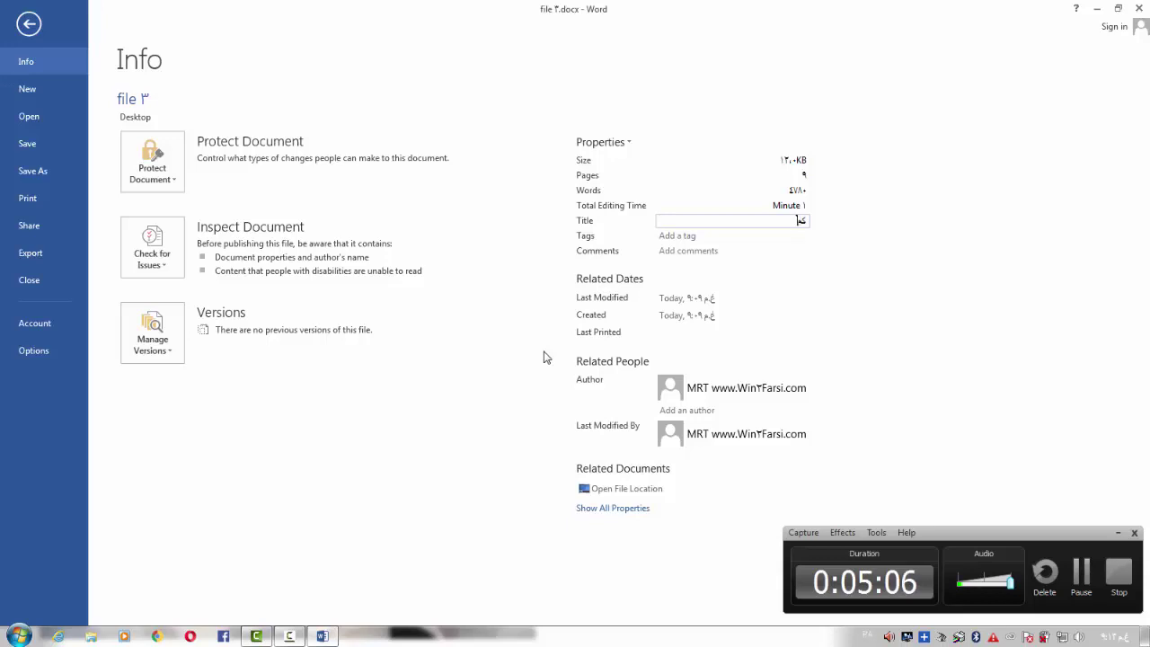
{"action": "type", "text": "مپیوتر زده کره"}
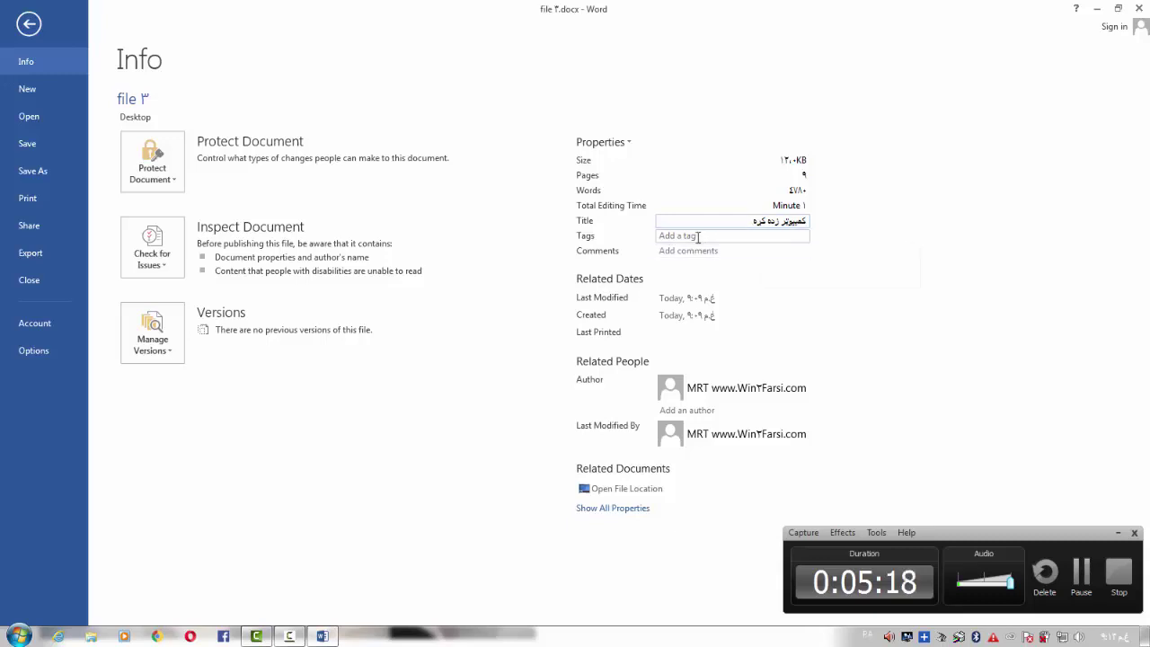
Enter a Pashto tag in file 3's Tags property, correcting a typo
{"action": "left_click", "coordinate": [698, 236]}
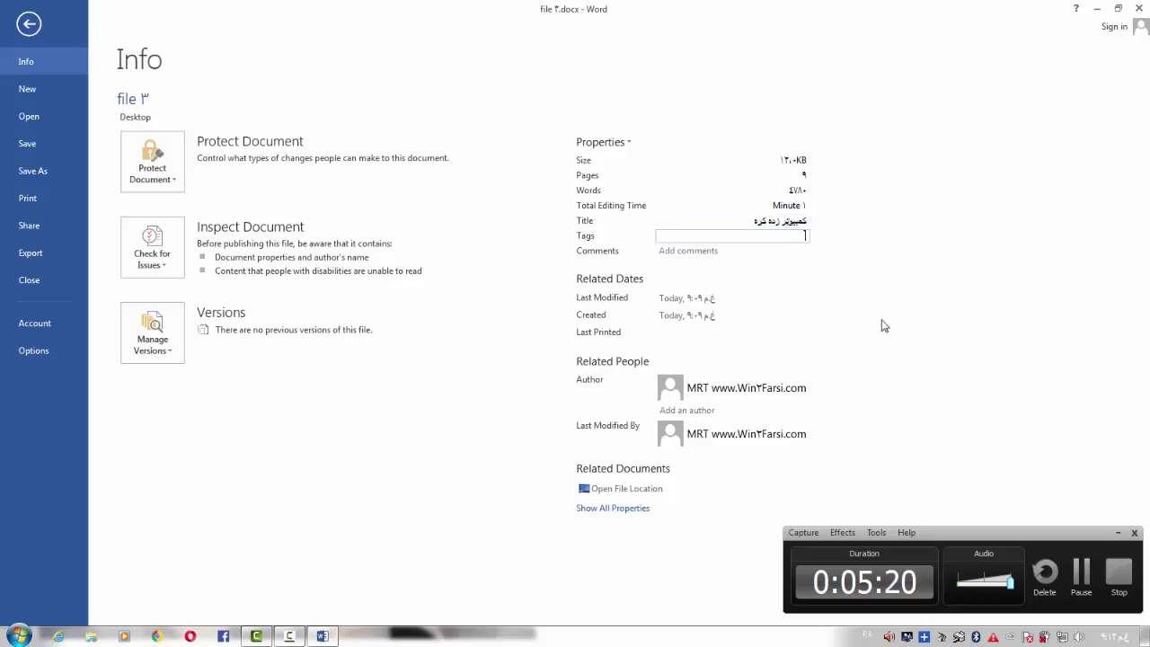
{"action": "type", "text": "ور"}
{"action": "type", "text": "ډ پروژ"}
{"action": "key", "text": "BackSpace"}
{"action": "key", "text": "BackSpace"}
{"action": "type", "text": "کر"}
{"action": "type", "text": "ام"}
Enter a Pashto comment in the Comments property, fixing a mistyped character
{"action": "left_click", "coordinate": [692, 252]}
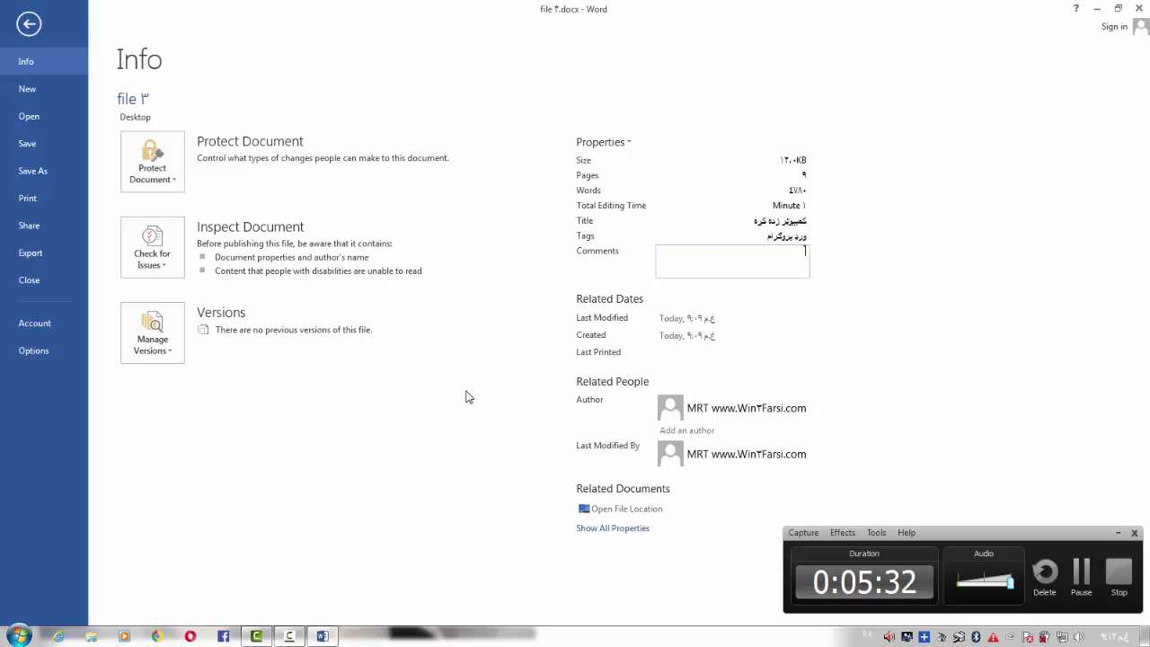
{"action": "type", "text": "عام خلک ټول کولای شي ب"}
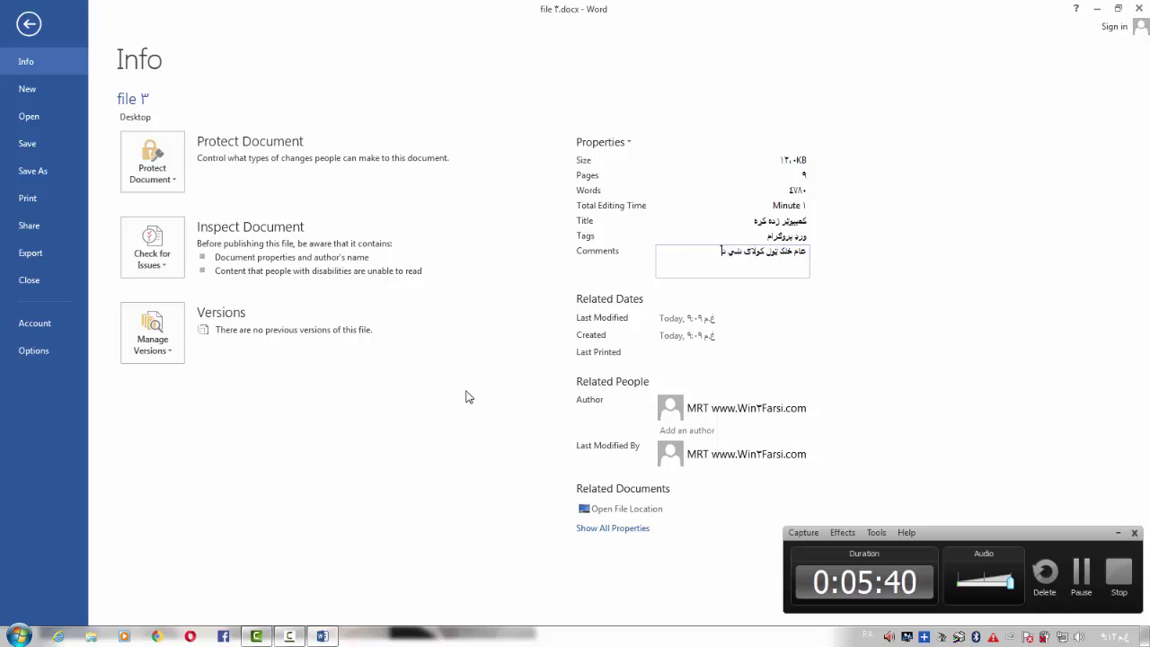
{"action": "key", "text": "BackSpace"}
{"action": "type", "text": "چی م"}
{"action": "type", "text": " کتاب خخه"}
{"action": "type", "text": " استفاده"}
{"action": "type", "text": " وکړي"}
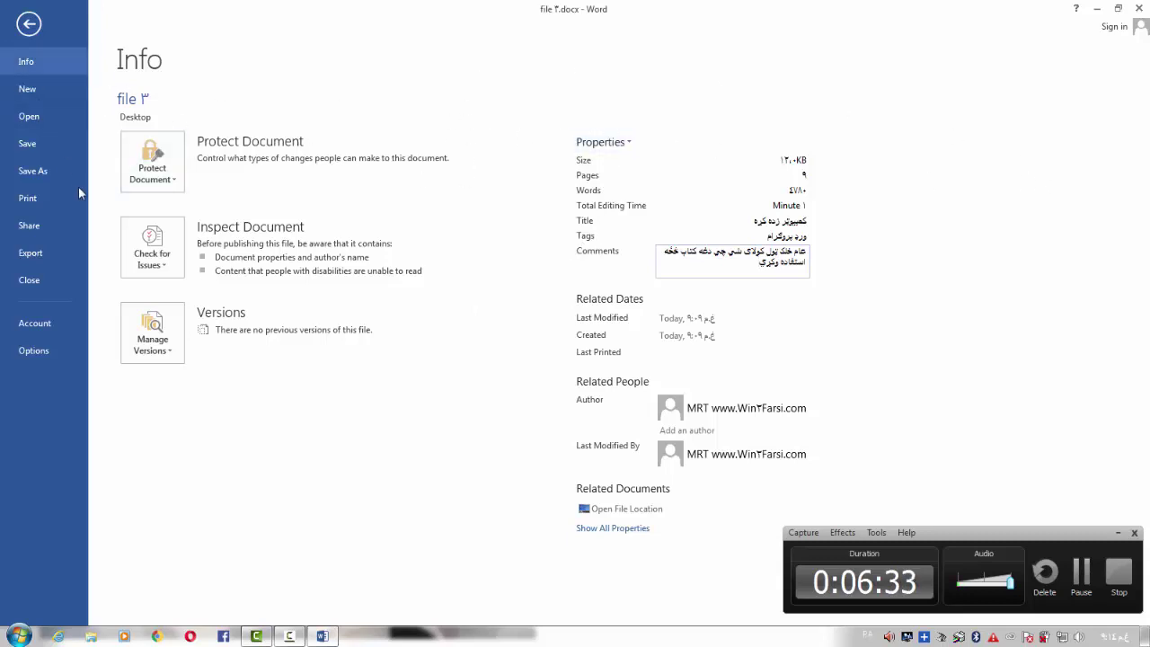
Save file ٣.docx, close Word, and refresh the desktop
{"action": "left_click", "coordinate": [48, 149]}
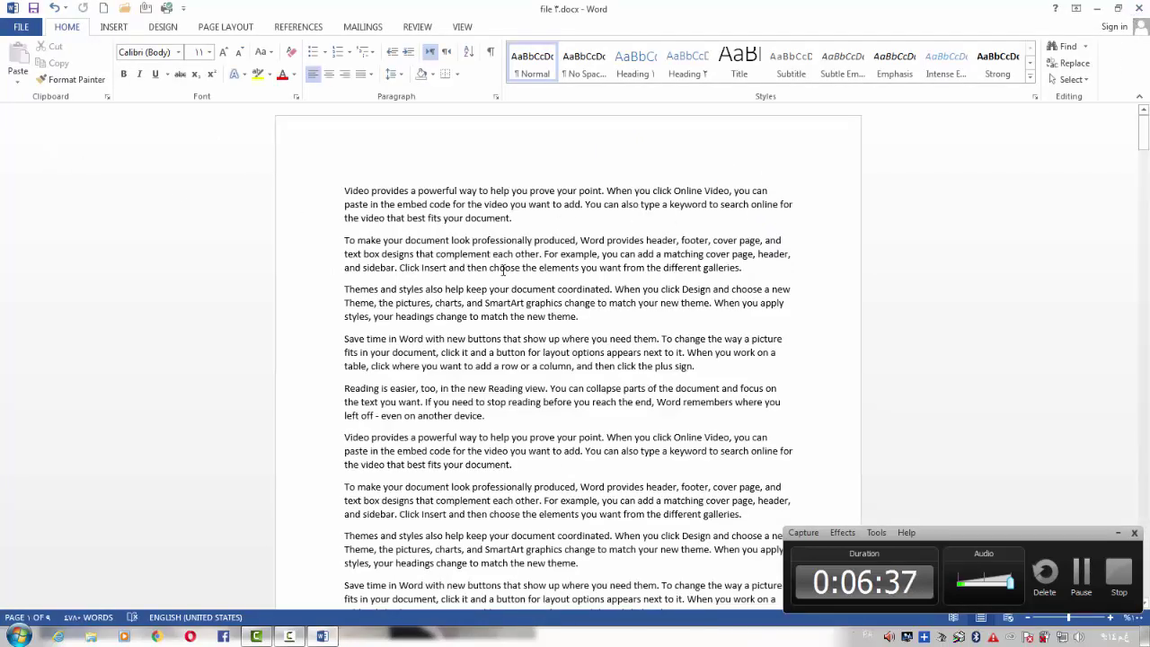
{"action": "left_click", "coordinate": [1134, 8]}
{"action": "right_click", "coordinate": [375, 165]}
{"action": "left_click", "coordinate": [412, 221]}
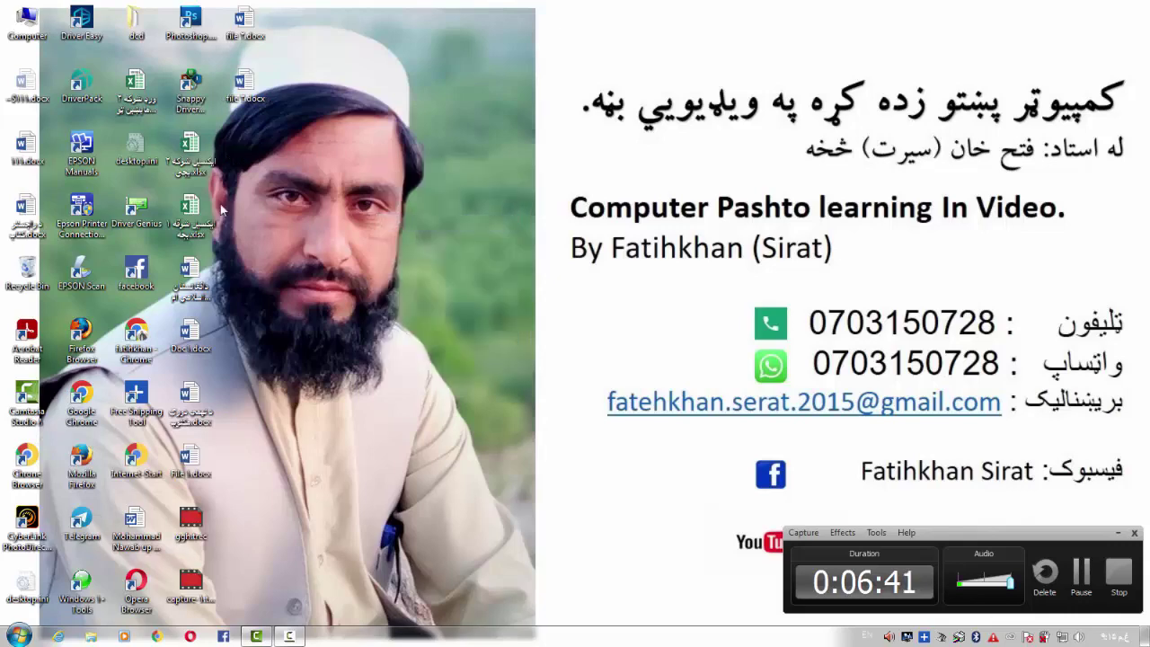